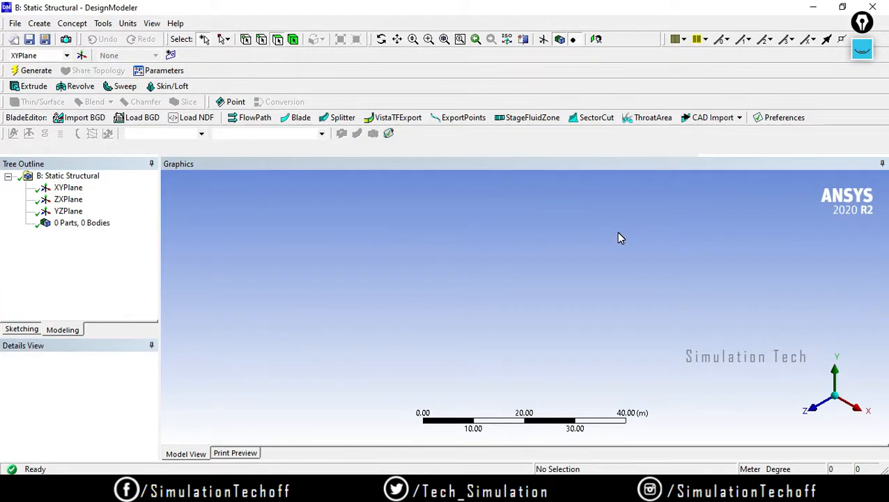
Set the model's length unit to millimetres.
click(70, 189)
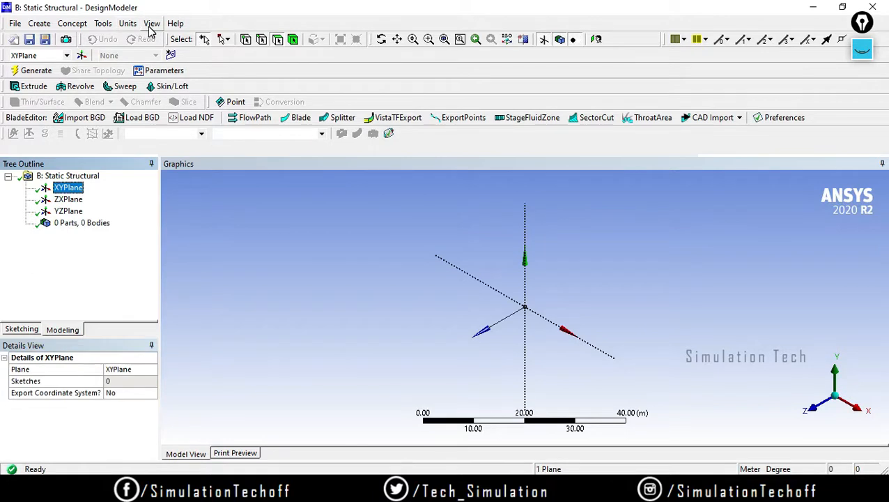
click(127, 23)
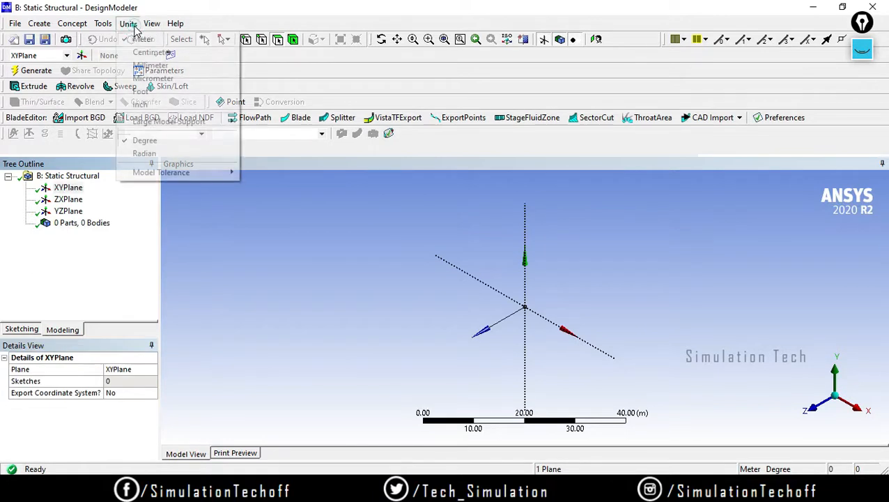
click(150, 65)
Sketch a rectangle about 109 mm wide and 82 mm high around the origin on the XY plane, viewed face-on.
click(61, 189)
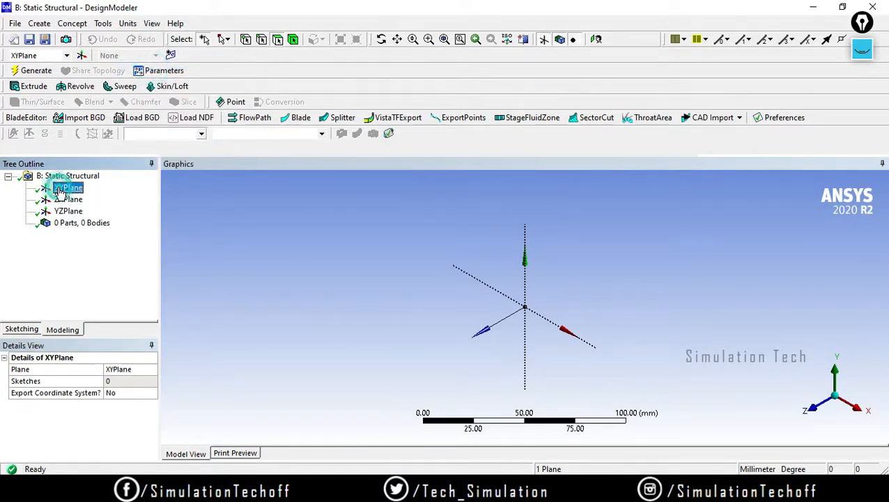
right_click(62, 190)
click(87, 193)
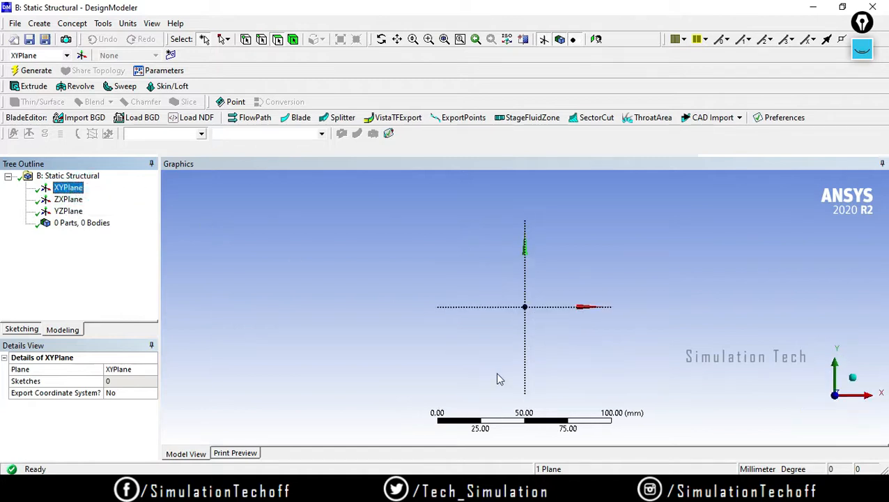
click(22, 331)
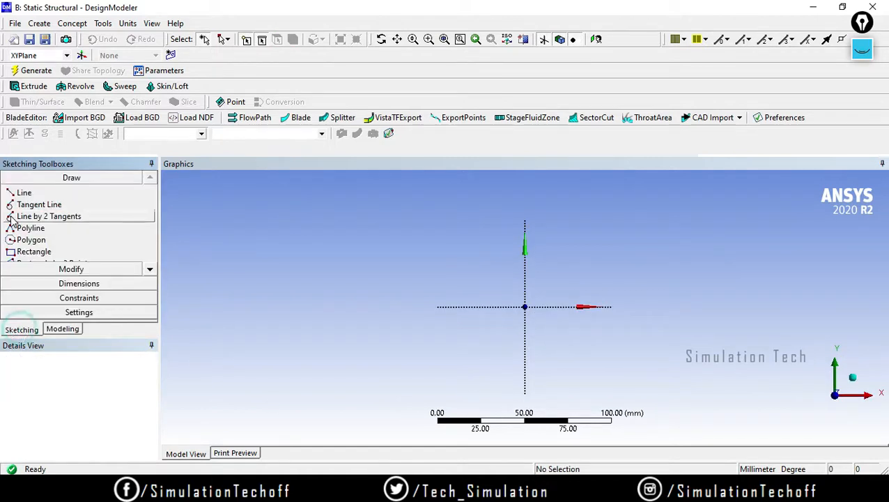
click(38, 251)
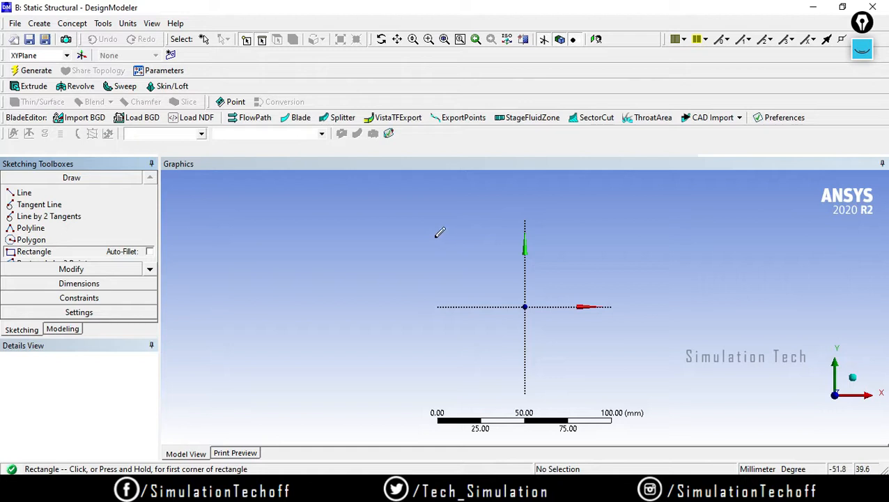
click(434, 238)
click(624, 380)
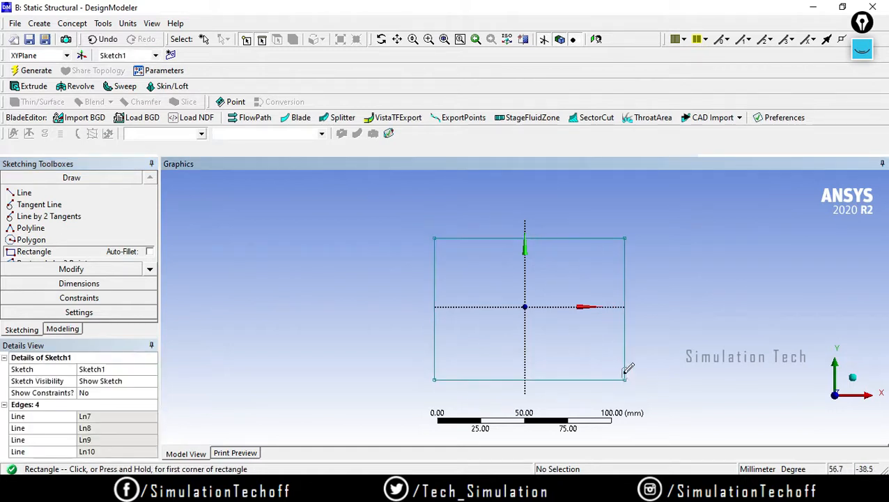
key(Escape)
Dimension the rectangle's lower horizontal edge and set its length to 1000 mm.
click(93, 287)
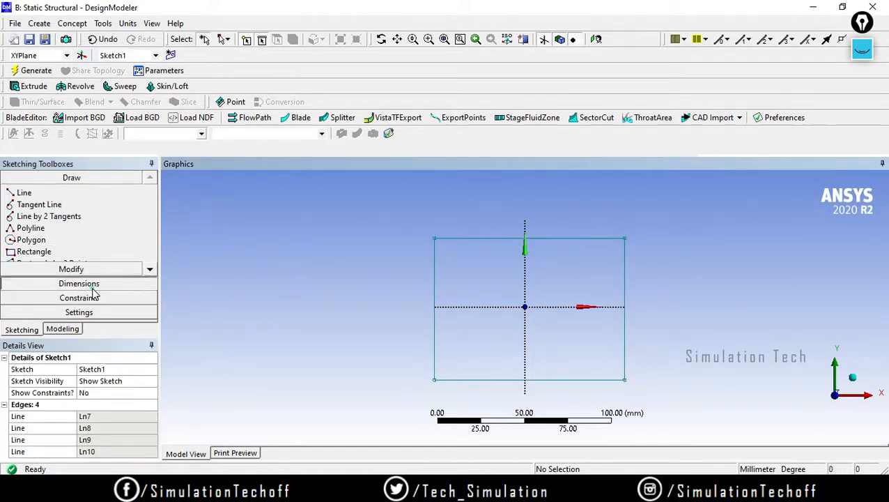
click(465, 380)
click(476, 394)
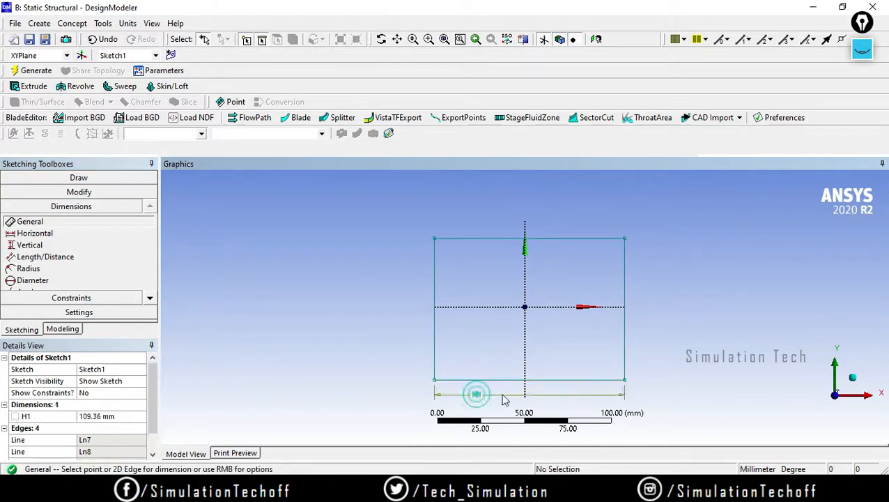
click(119, 416)
text(10)
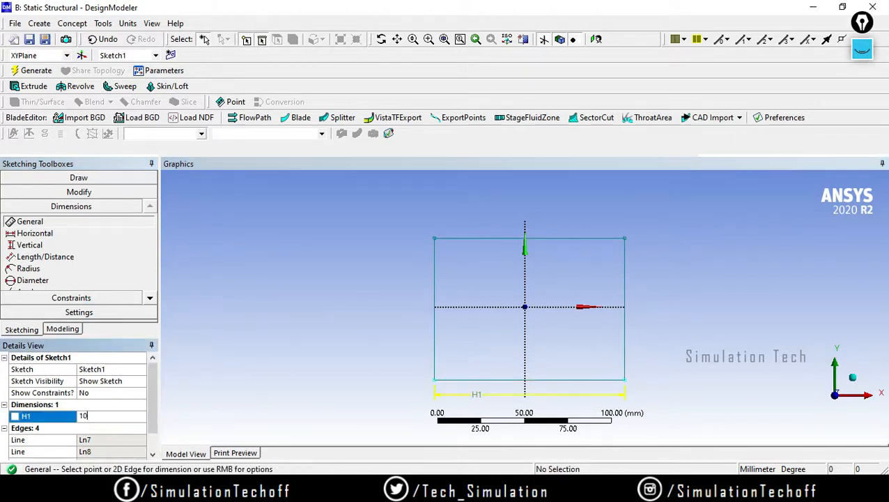
text(00)
key(Return)
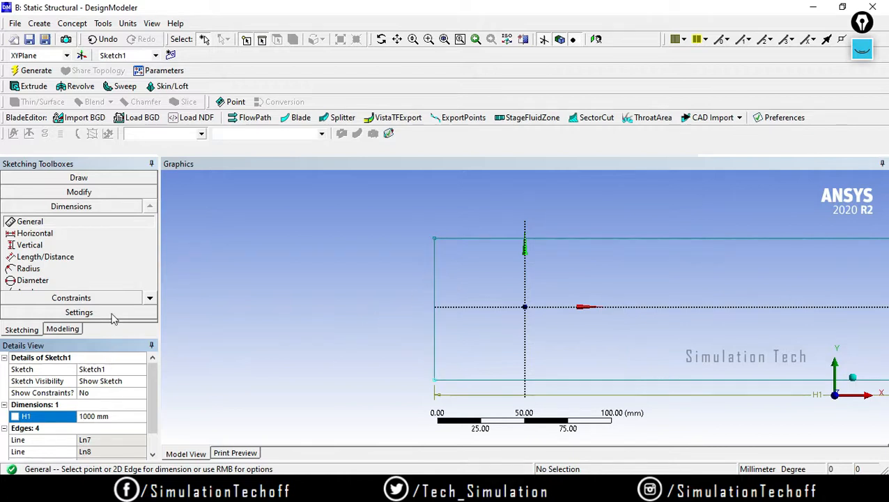
Dimension the rectangle's left vertical edge and set its height to 1000 mm.
click(433, 265)
click(358, 283)
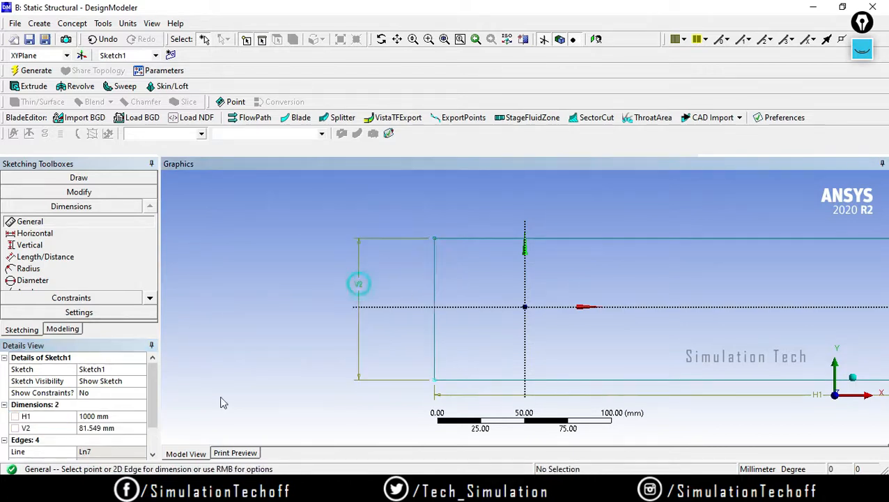
click(108, 428)
text(100)
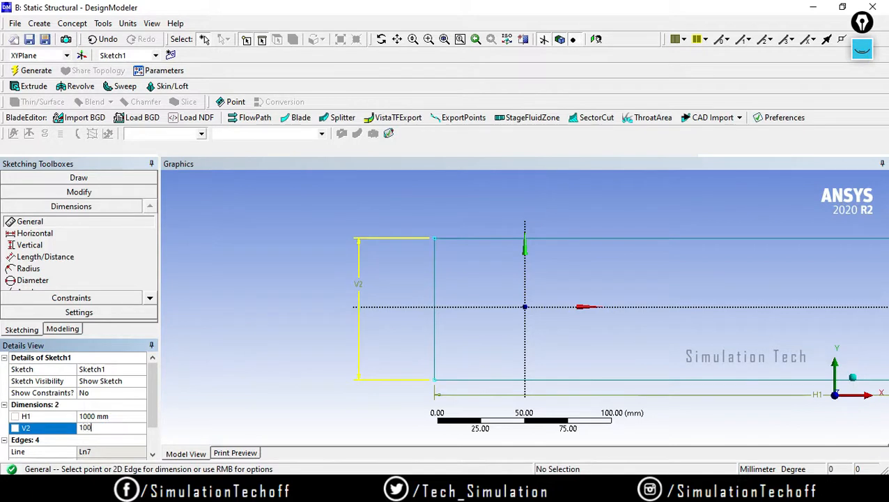
text(0)
key(Return)
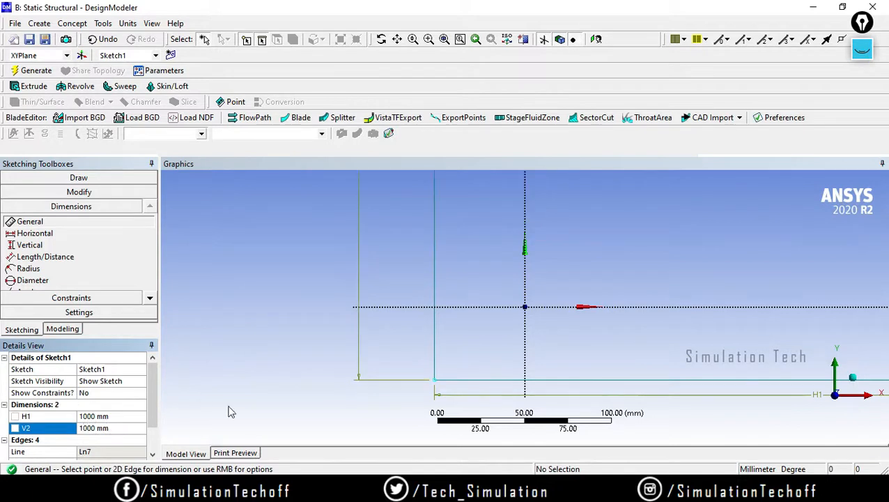
Constrain the square's two vertical edges to be symmetric about the vertical Y axis.
click(596, 39)
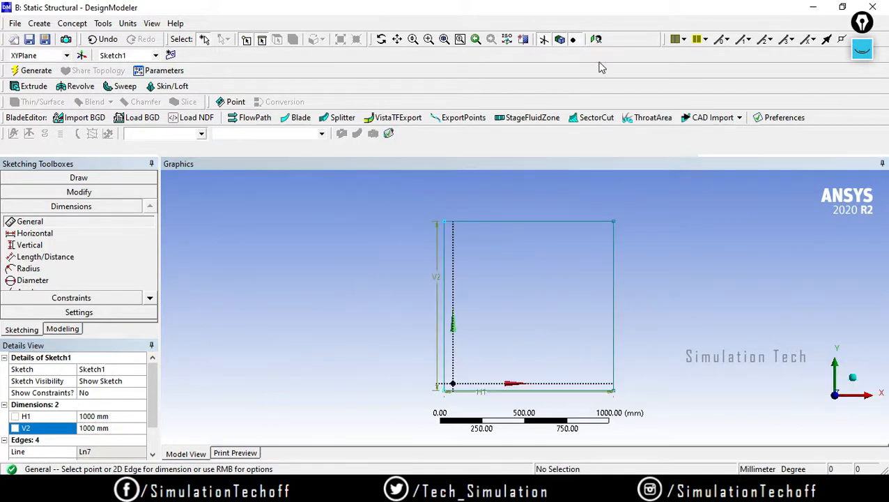
scroll(501, 318, up, 5)
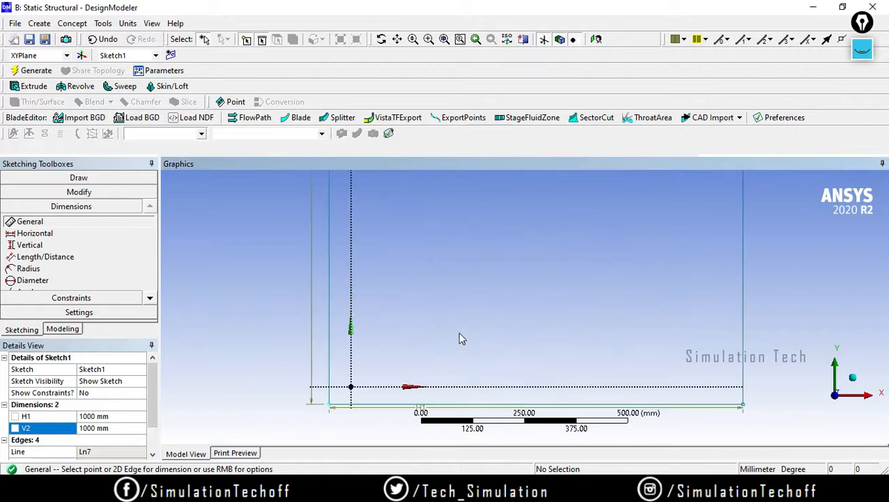
scroll(453, 328, down, 4)
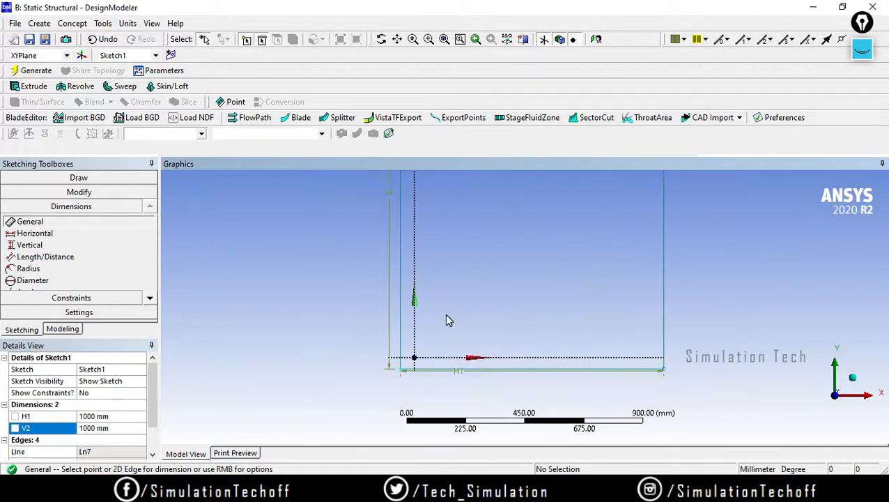
click(68, 301)
click(149, 308)
click(150, 309)
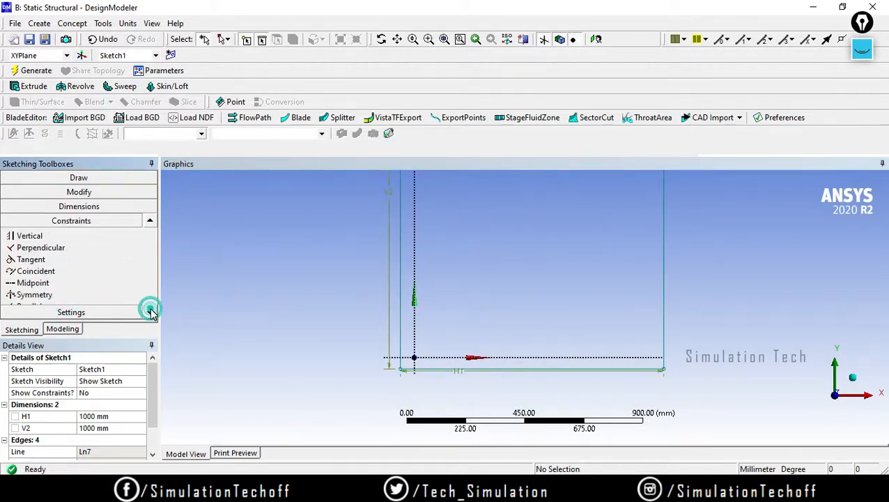
click(150, 311)
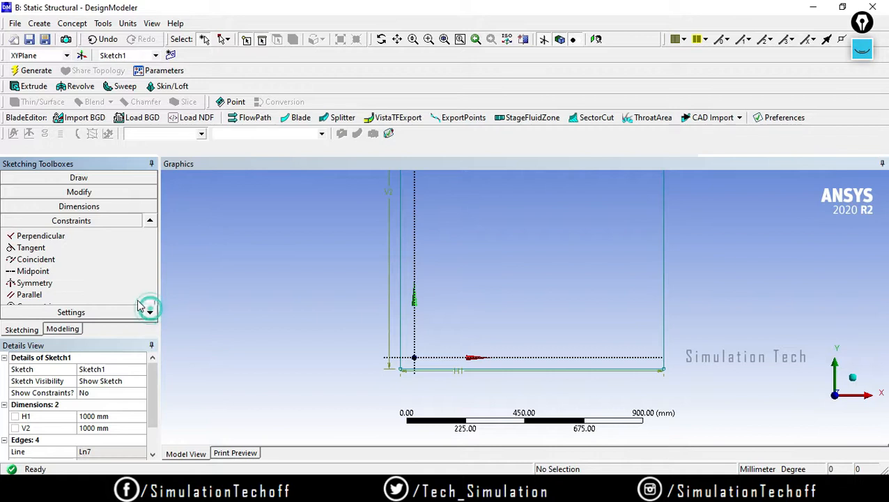
click(94, 287)
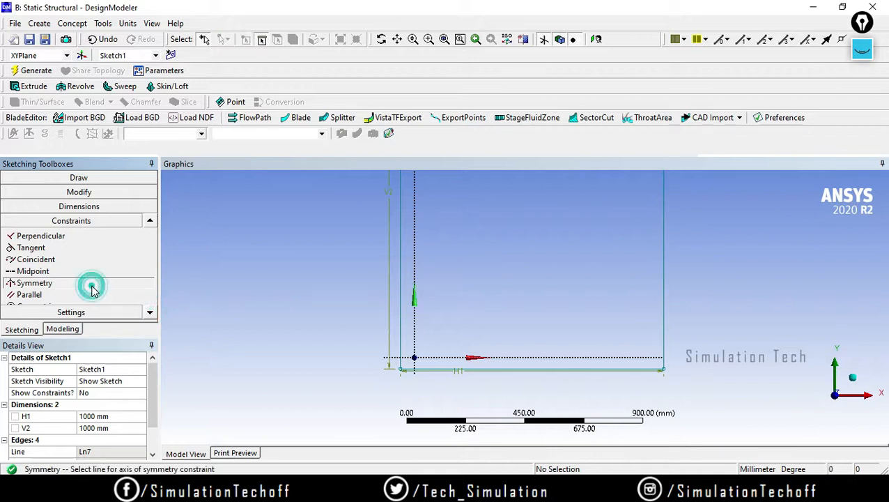
click(415, 270)
click(400, 280)
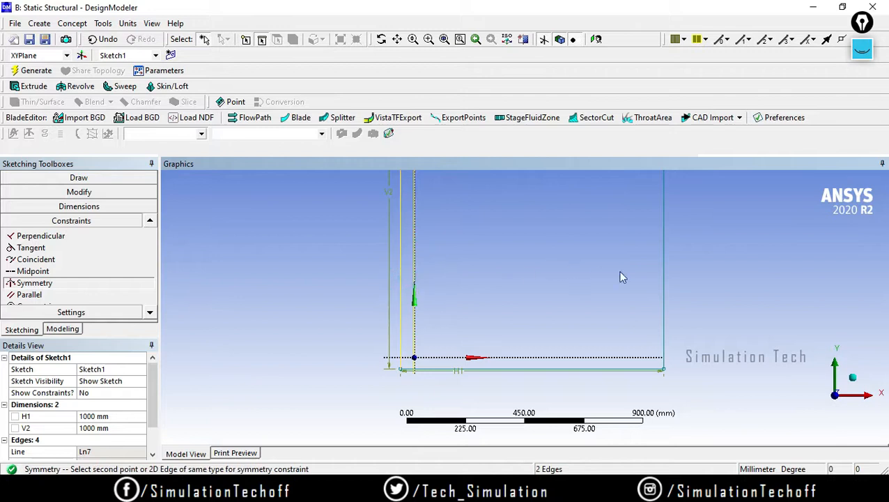
click(663, 276)
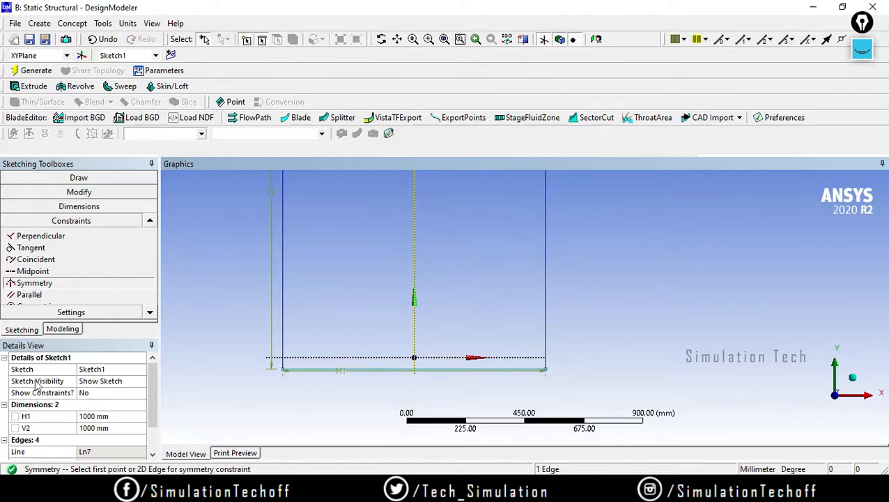
Constrain the square's lower and upper edges to be symmetric about the horizontal X axis.
click(99, 272)
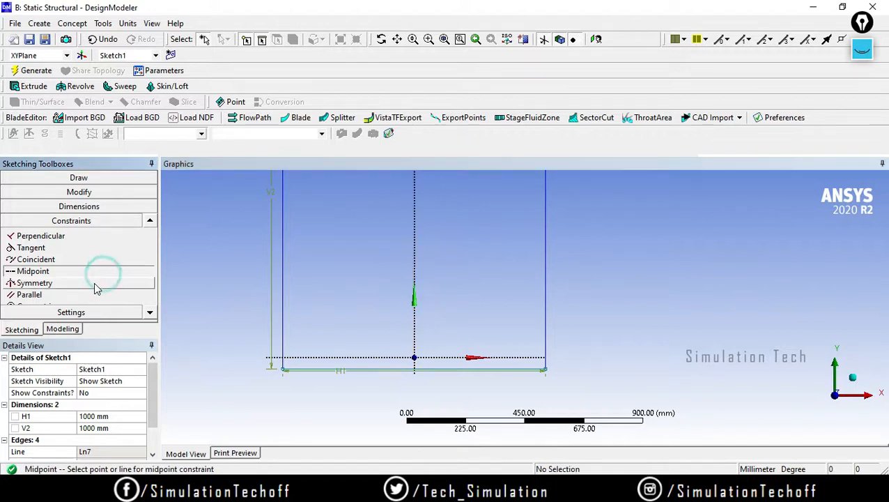
click(94, 283)
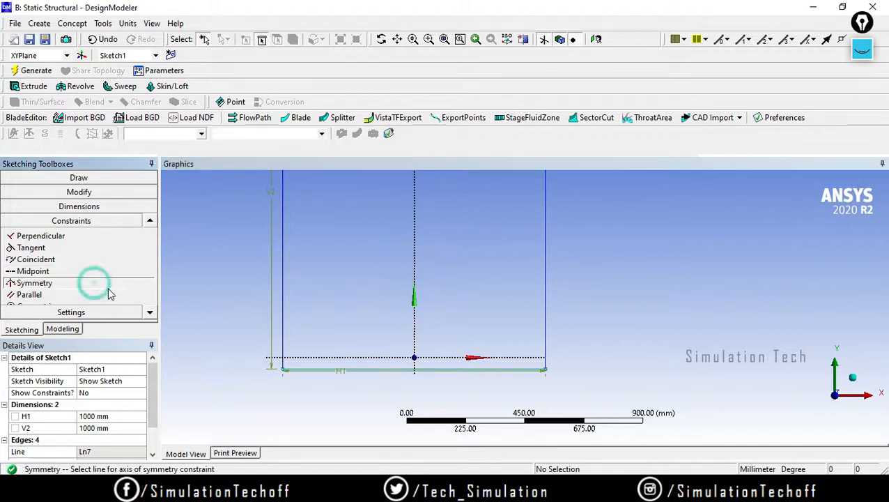
click(356, 358)
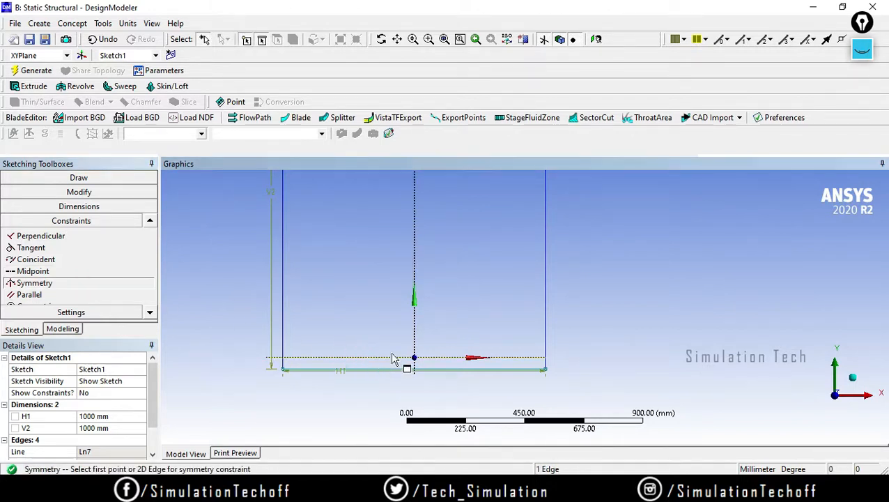
click(449, 369)
mouse_move(463, 311)
ctrl+middle_down()
mouse_move(492, 358)
mouse_move(484, 214)
mouse_move(500, 305)
mouse_move(501, 287)
ctrl+middle_up()
click(496, 244)
scroll(501, 286, down, 1)
scroll(604, 334, down, 2)
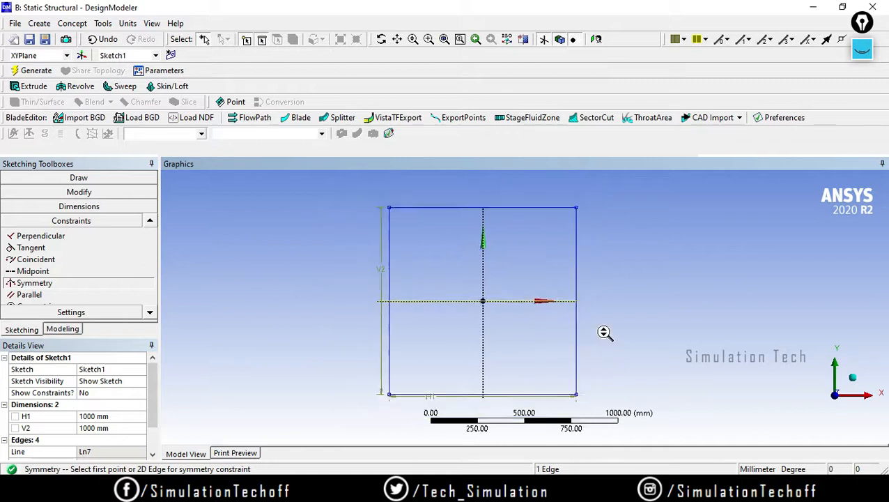
scroll(607, 333, up, 1)
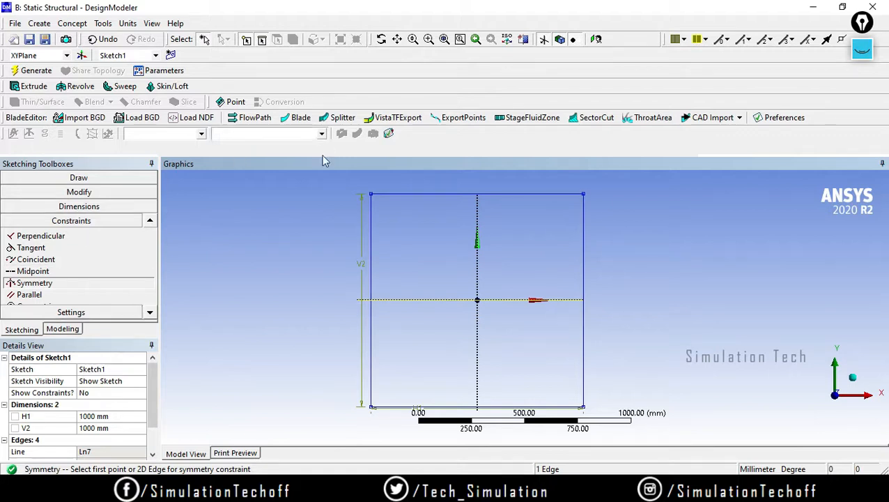
Sketch a circle centred on the origin inside the square, about a quarter of the square's width across.
click(63, 329)
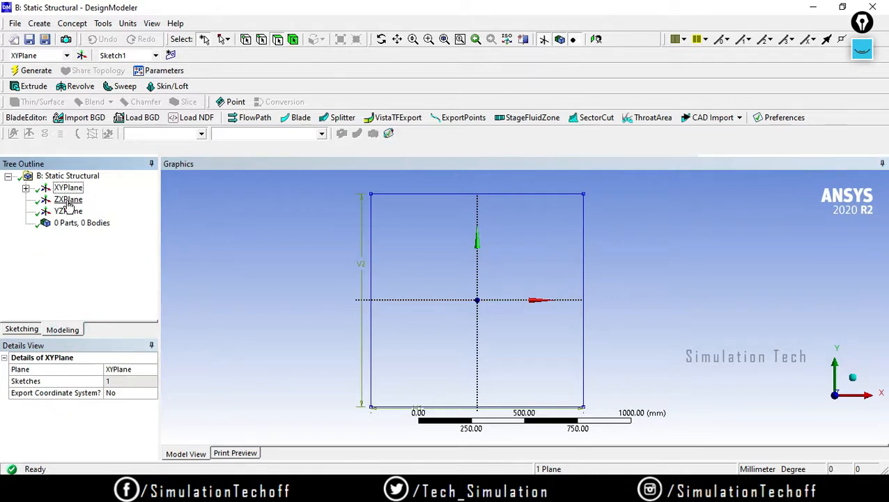
click(21, 329)
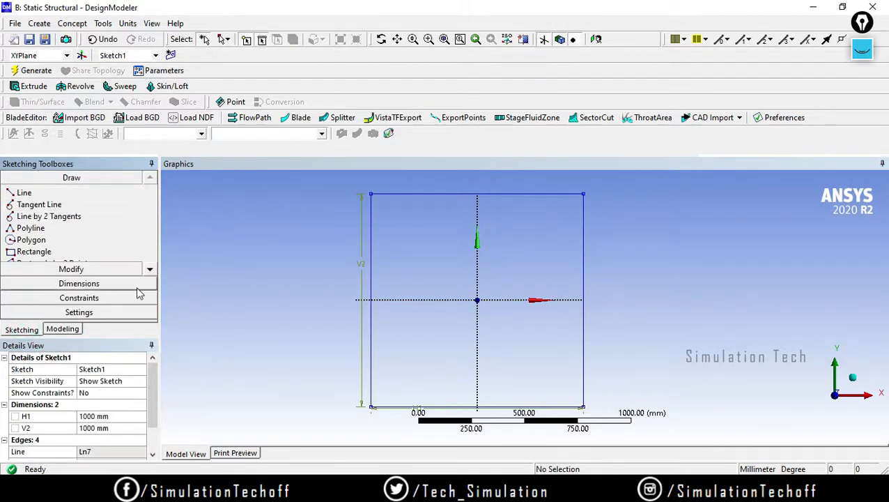
click(152, 269)
click(151, 269)
click(151, 269)
click(151, 269)
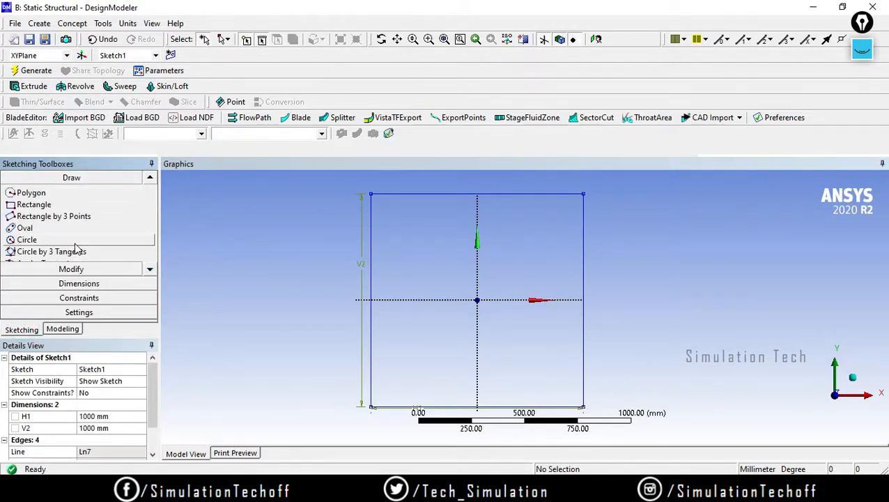
click(74, 240)
click(477, 300)
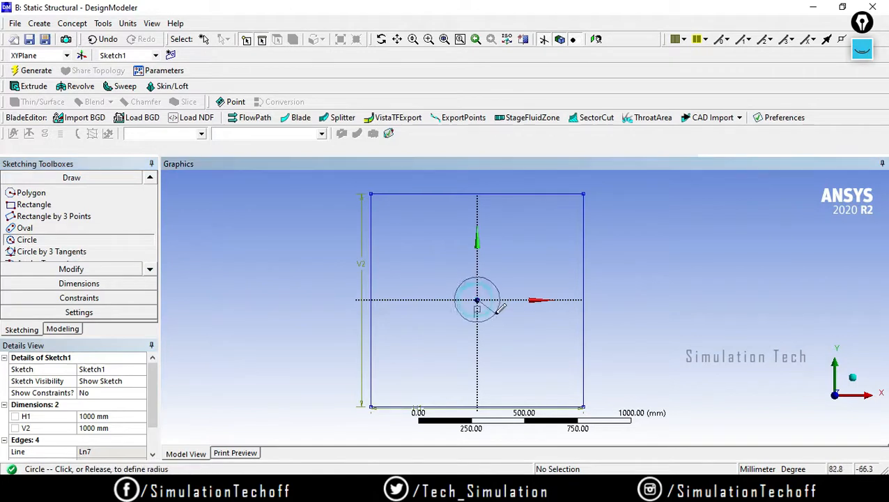
click(497, 319)
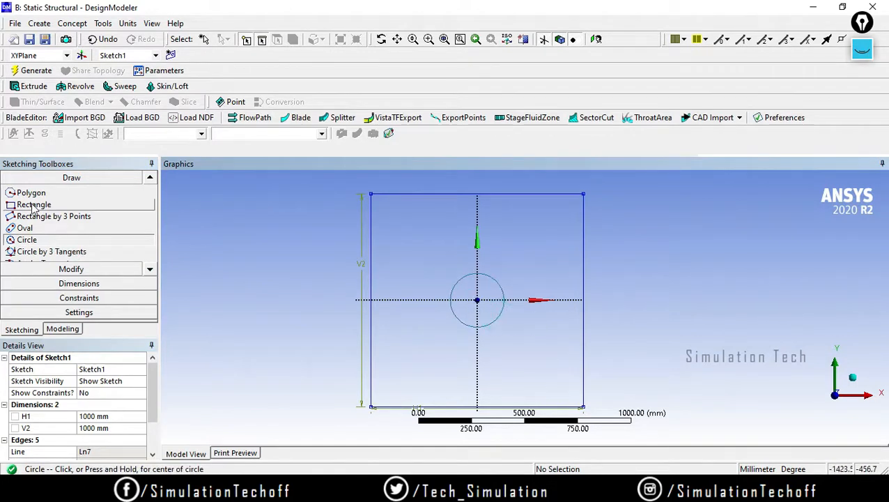
Dimension the central circle and set its diameter to 100 mm.
click(70, 284)
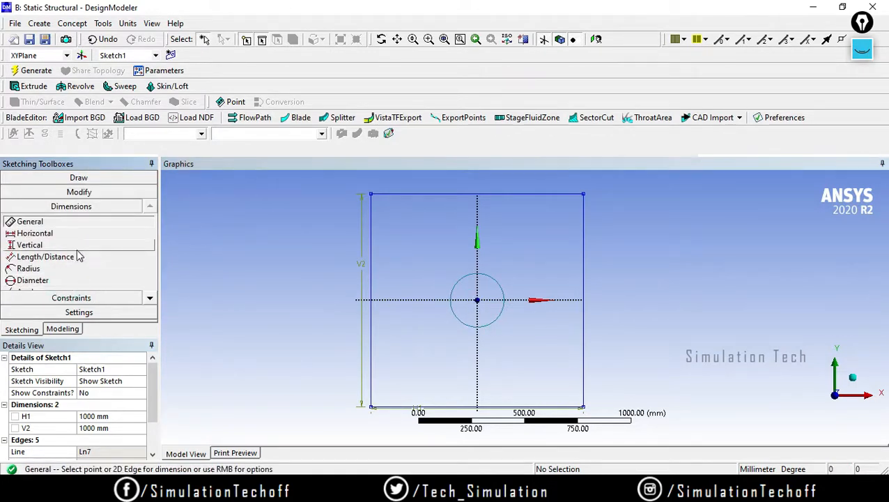
click(90, 268)
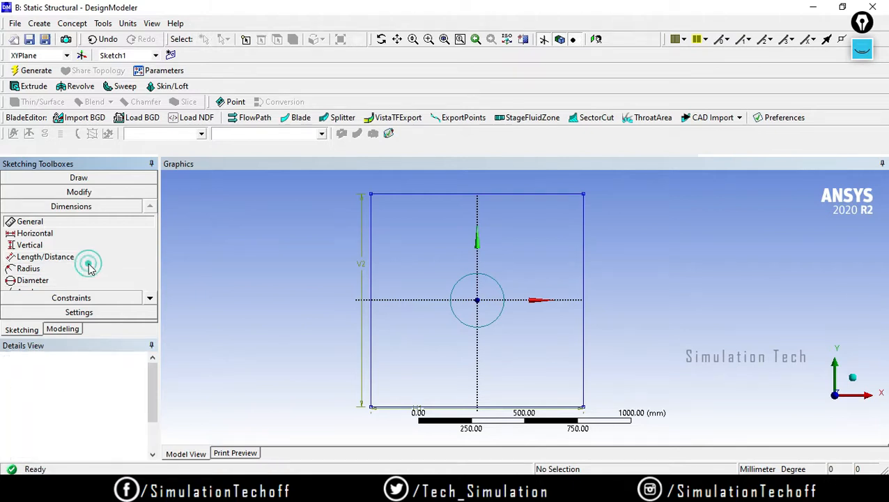
click(94, 222)
click(509, 300)
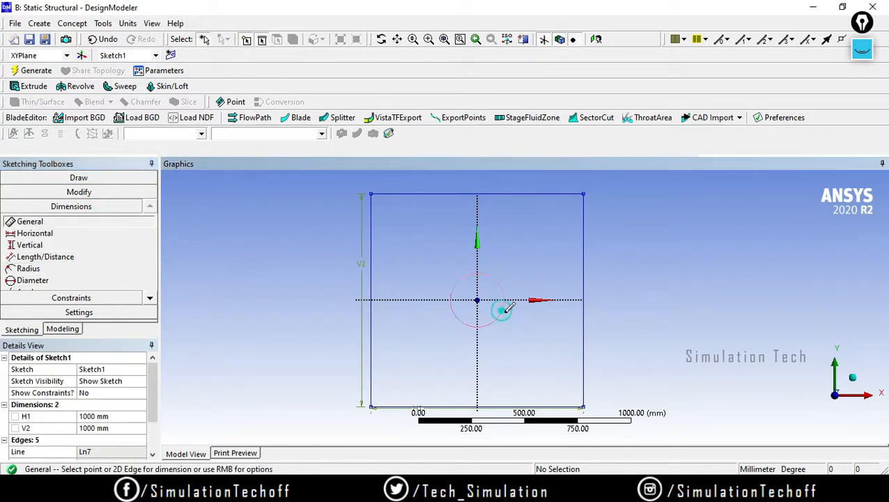
click(520, 326)
click(108, 416)
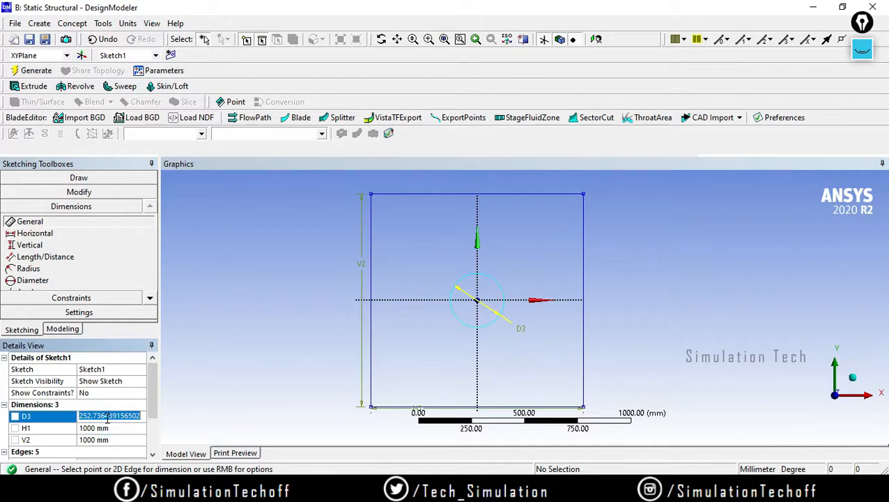
text(100)
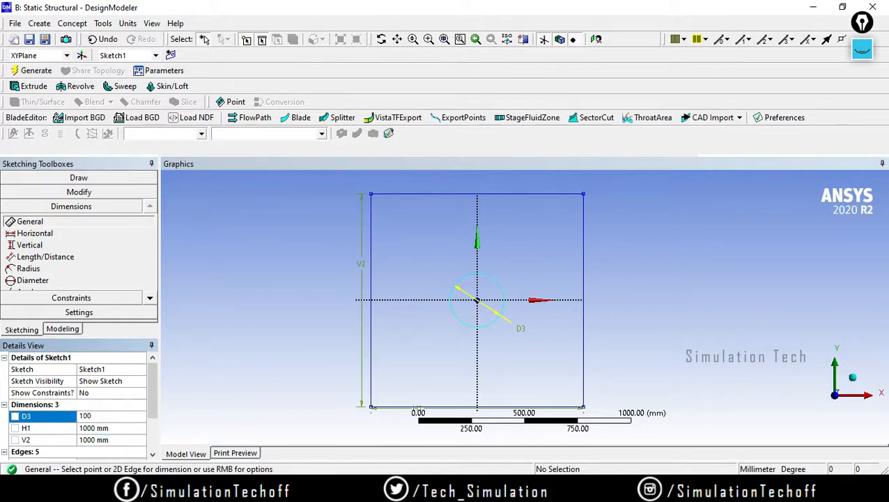
key(Return)
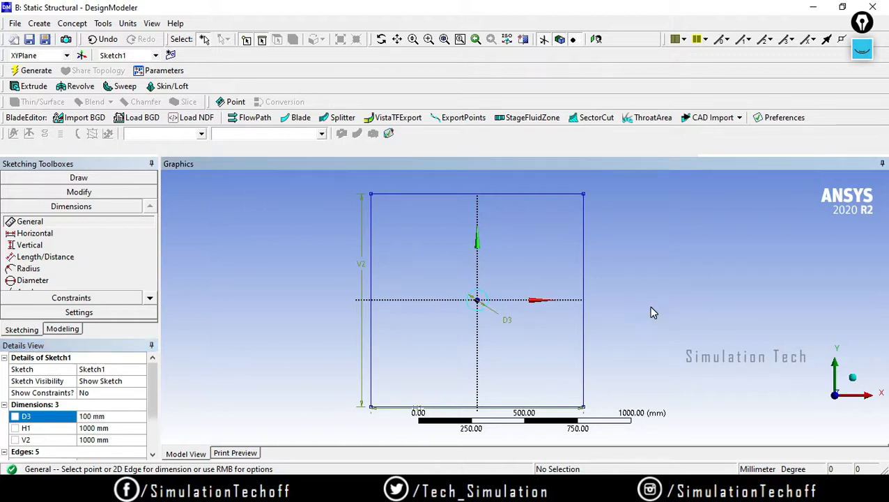
Generate a surface from the sketch using the square's four edges and the circle as base objects, with 0 mm thickness.
click(69, 331)
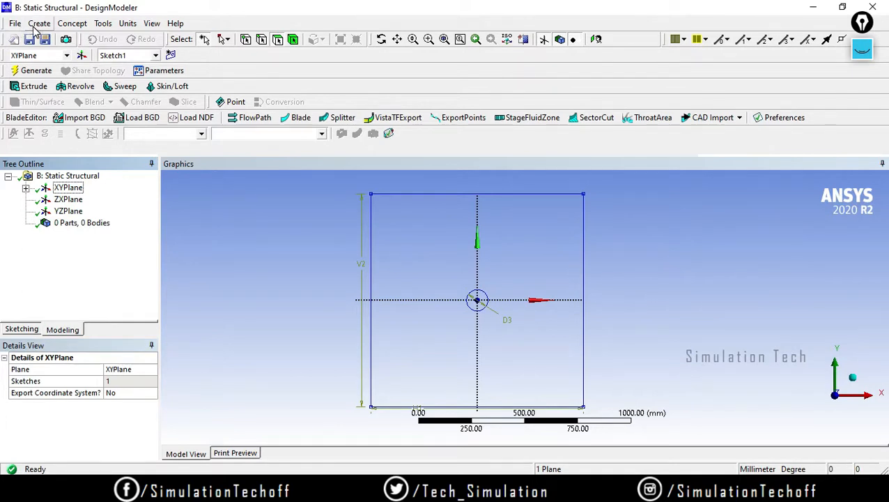
click(74, 24)
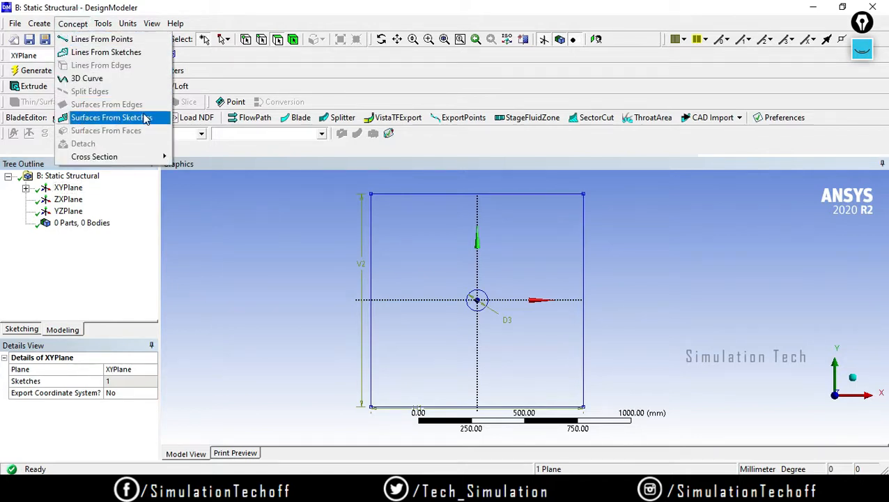
click(107, 122)
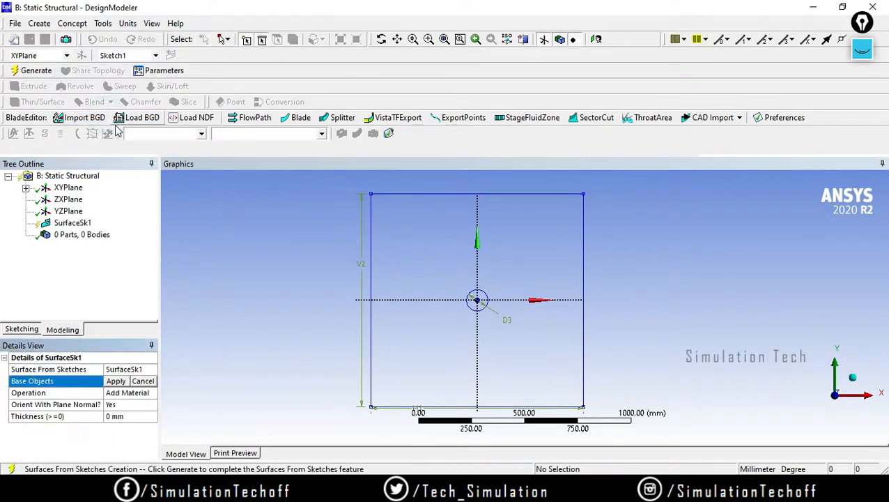
click(435, 194)
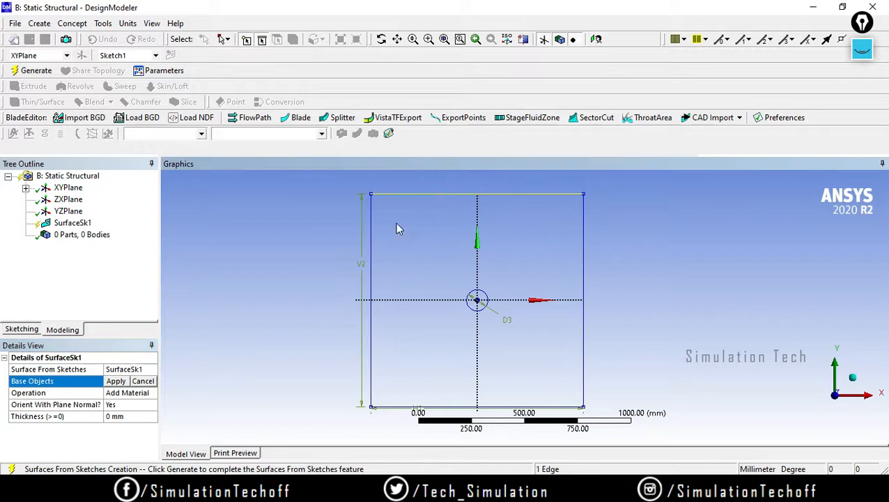
ctrl+click(371, 248)
ctrl+click(394, 407)
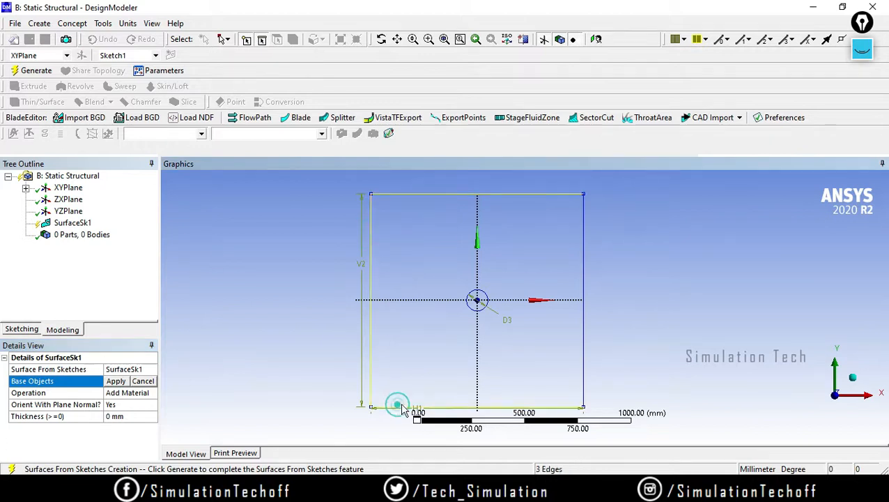
ctrl+click(584, 356)
ctrl+click(488, 305)
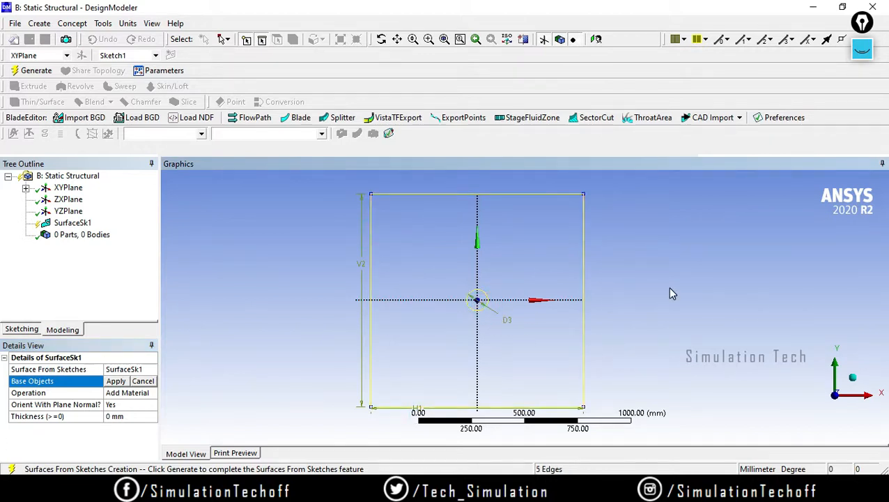
click(116, 381)
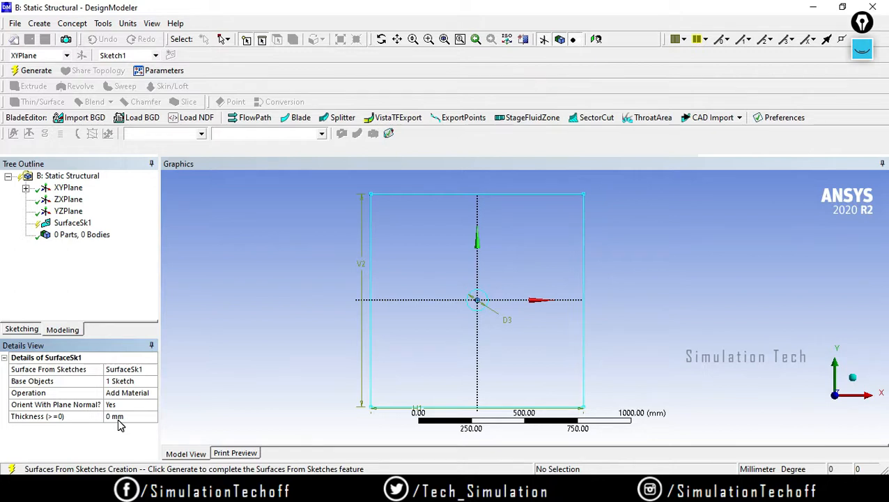
click(118, 418)
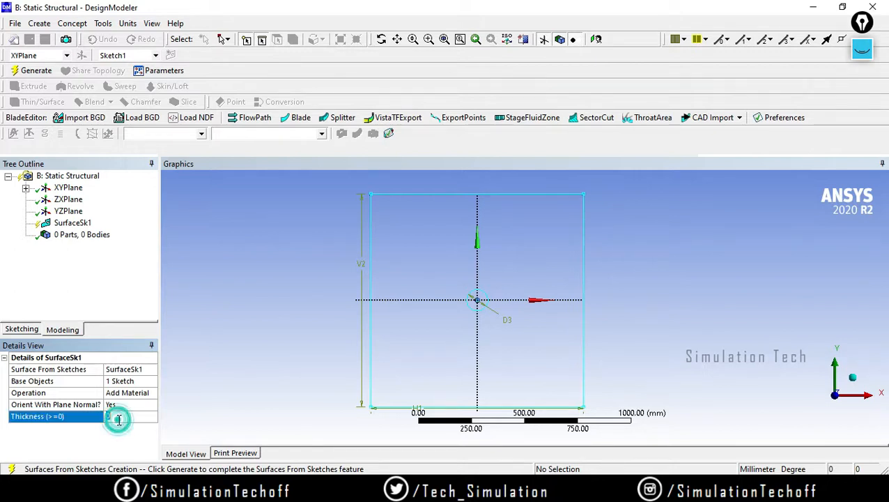
click(189, 364)
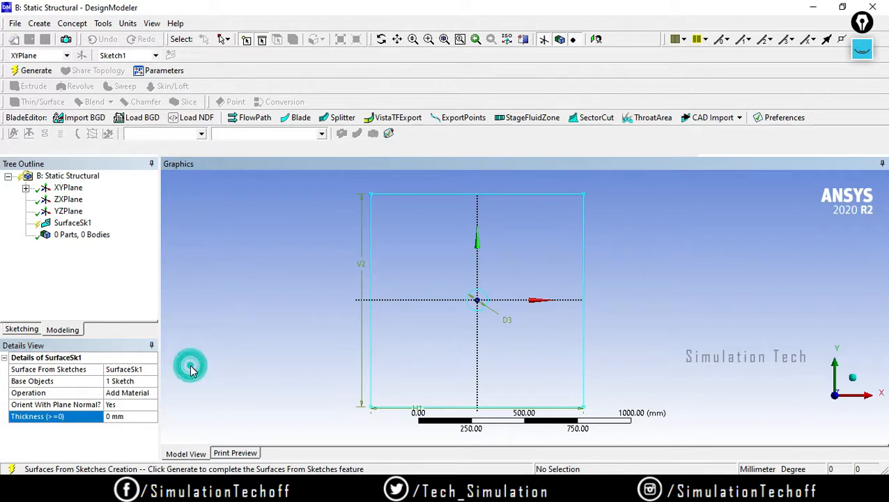
click(32, 71)
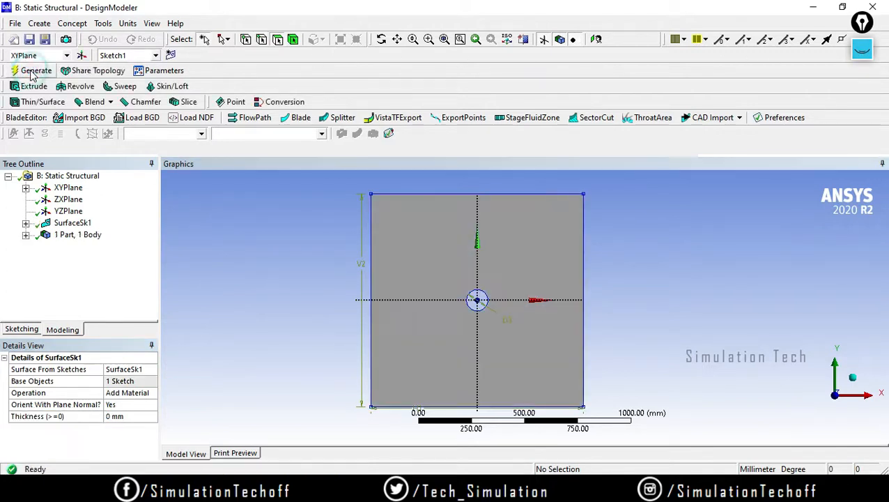
Examine the generated surface body and its detail properties, including thickness and shared topology method.
click(25, 236)
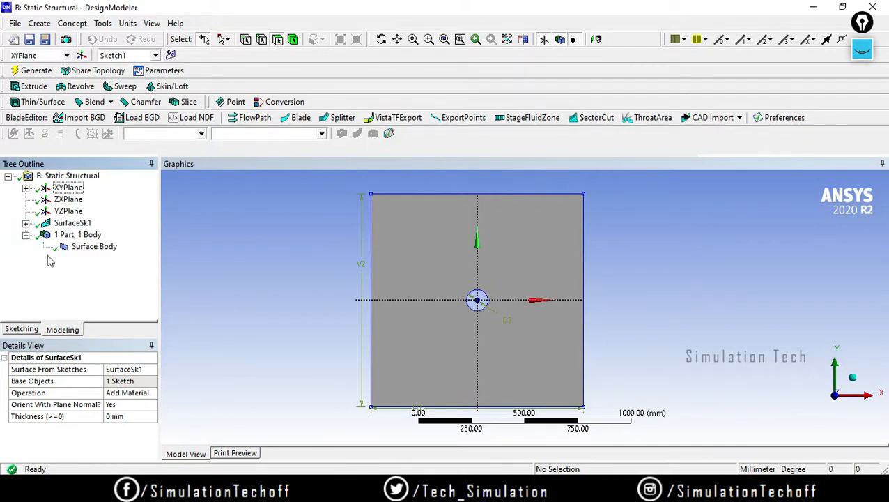
click(82, 247)
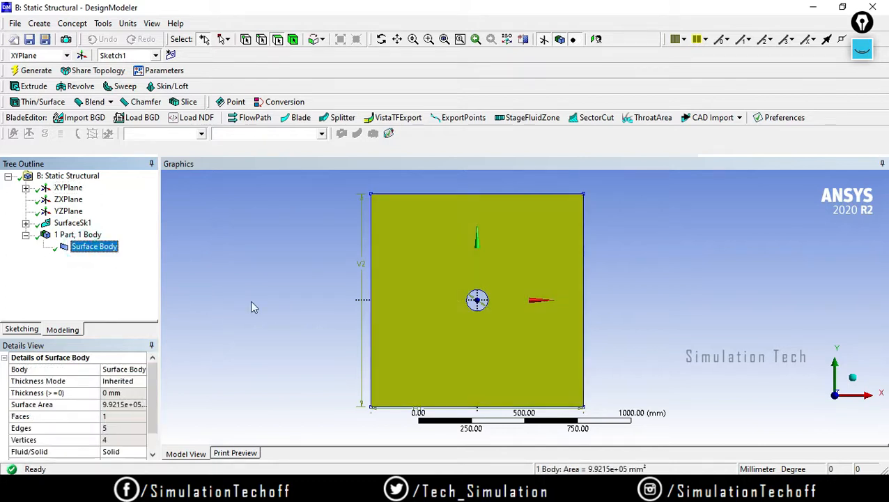
middle_drag(645, 347, 536, 351)
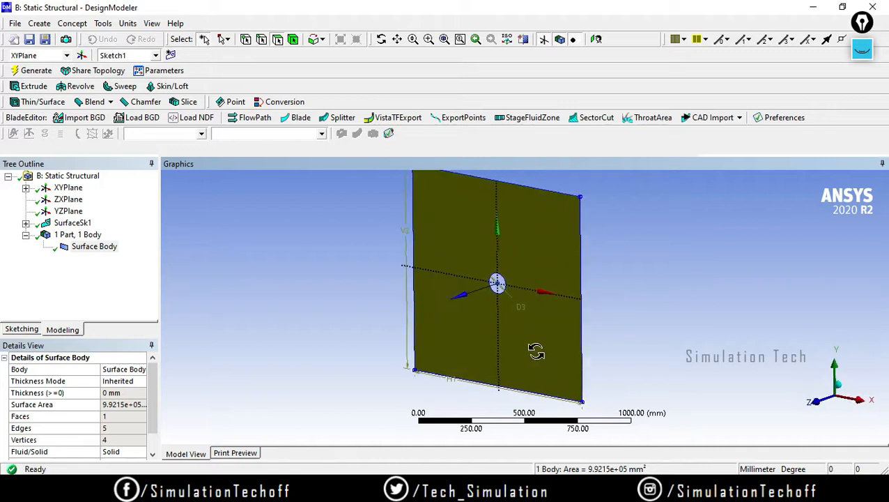
click(673, 299)
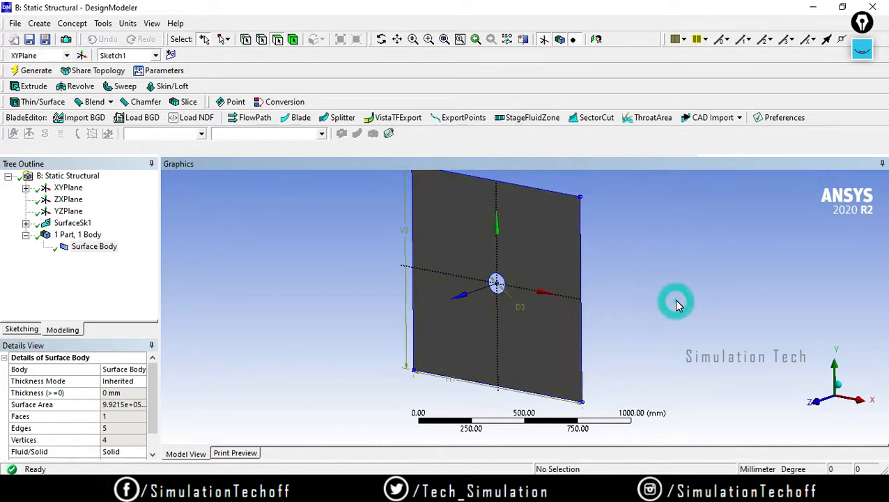
click(96, 246)
middle_drag(607, 326, 697, 336)
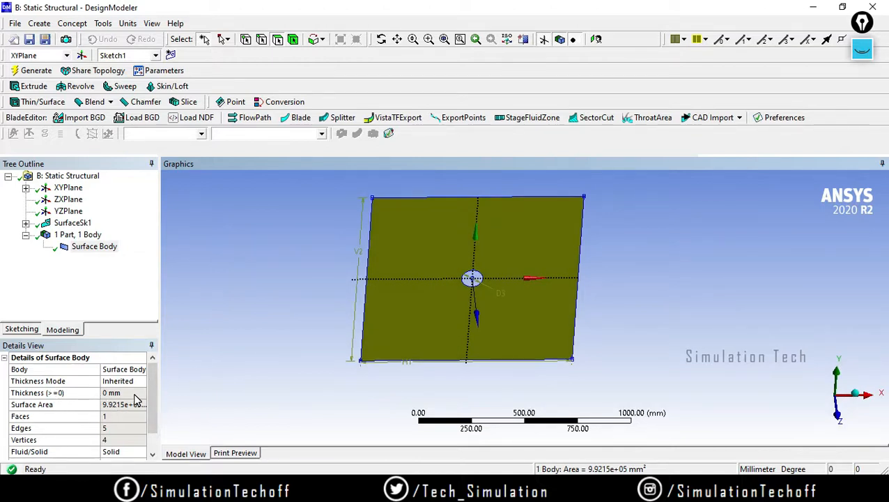
drag(154, 389, 159, 412)
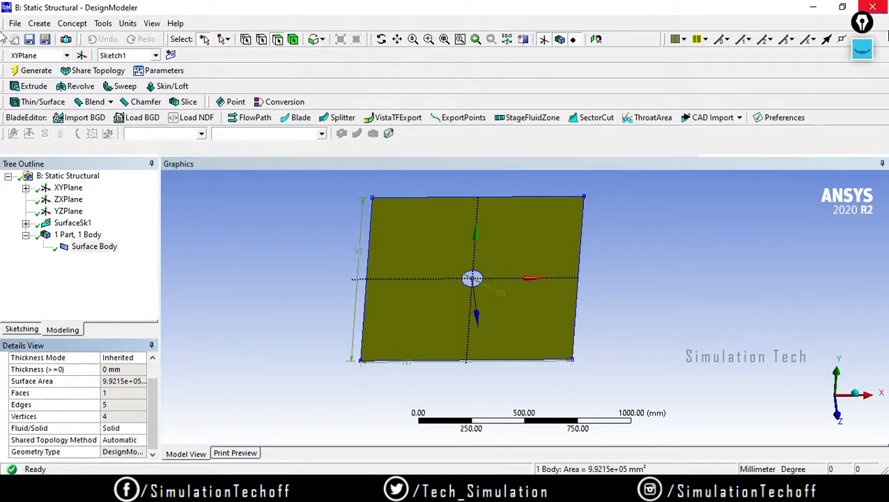
Switch to Workbench, open system B's Model in Mechanical, and view the plate face-on along Z with a shorter Messages pane.
drag(864, 26, 882, 47)
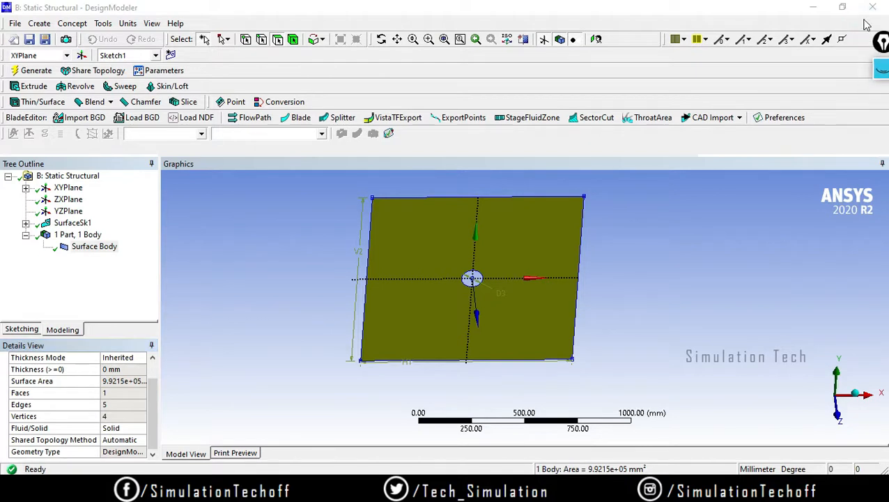
click(814, 10)
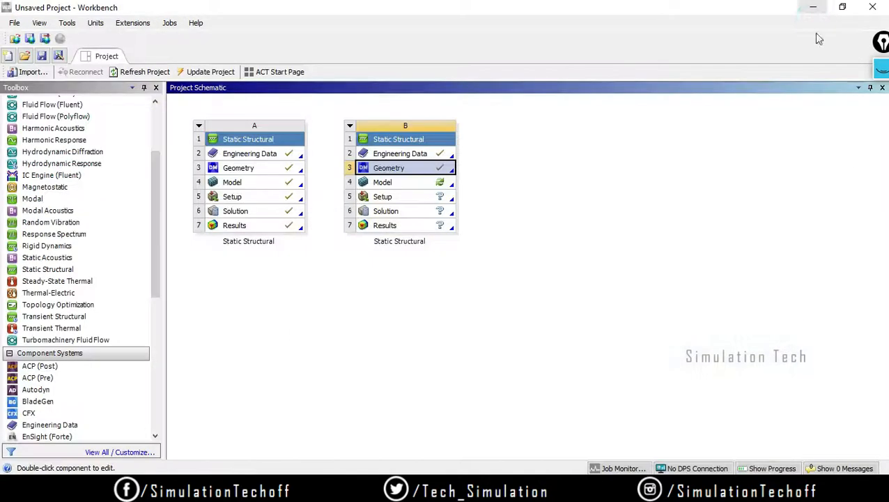
double_click(396, 182)
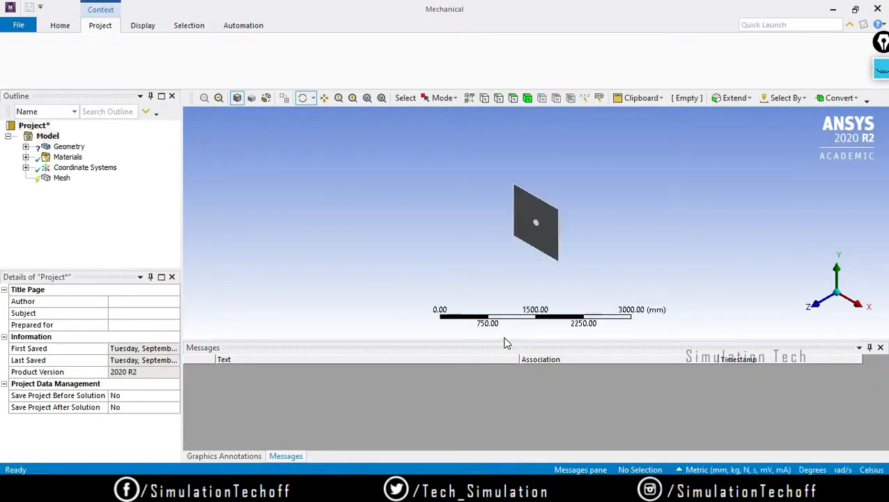
click(814, 311)
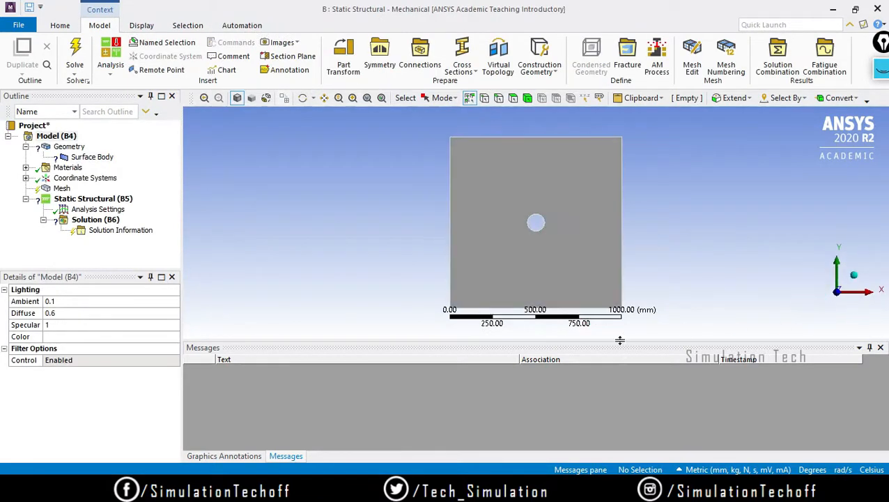
drag(620, 341, 621, 396)
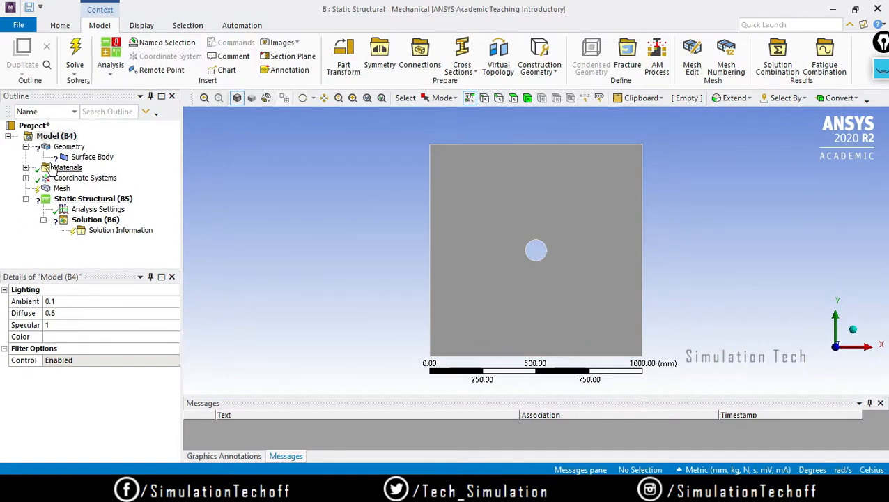
Show the annotation overlay, clear the problem sketch from its whiteboard and turn the whiteboard off.
drag(882, 43, 843, 42)
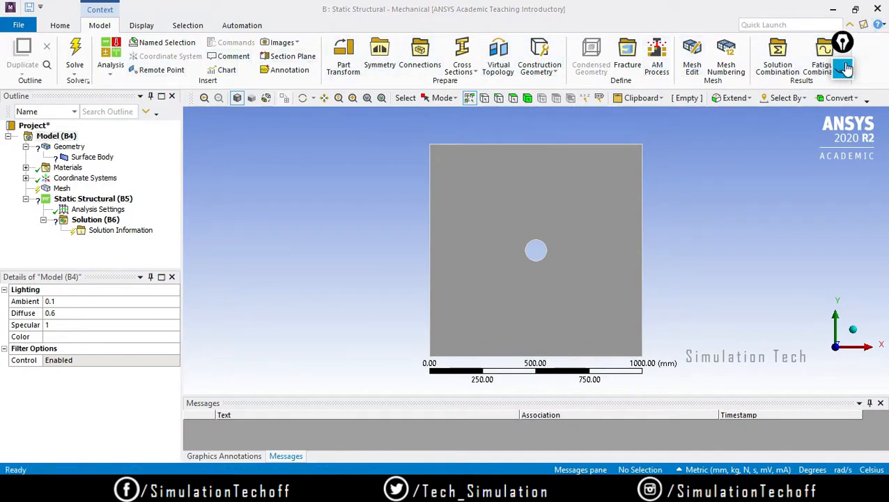
click(844, 69)
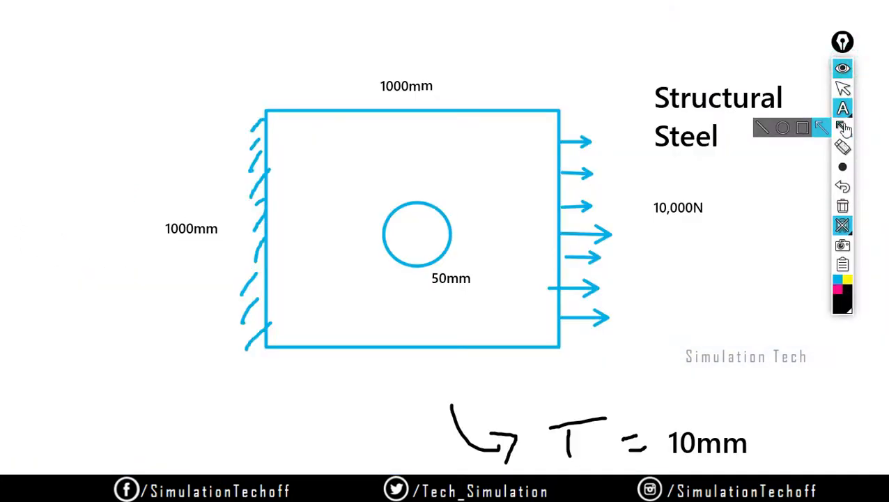
click(843, 206)
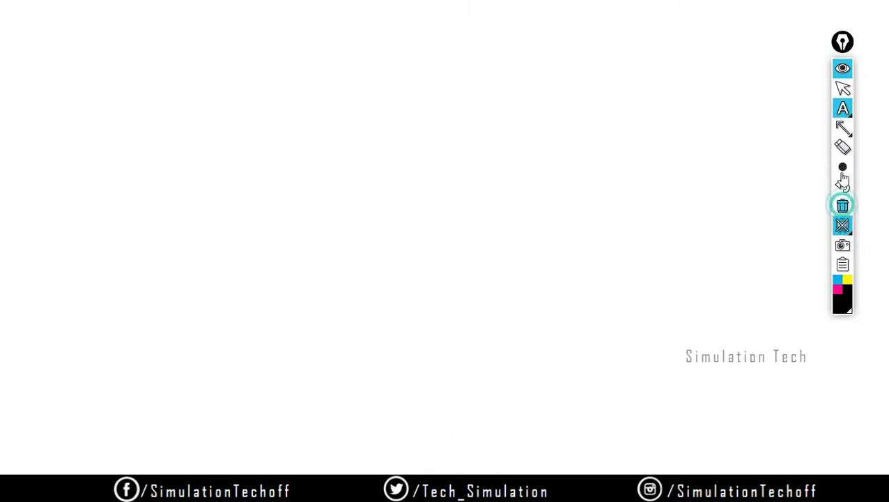
click(843, 225)
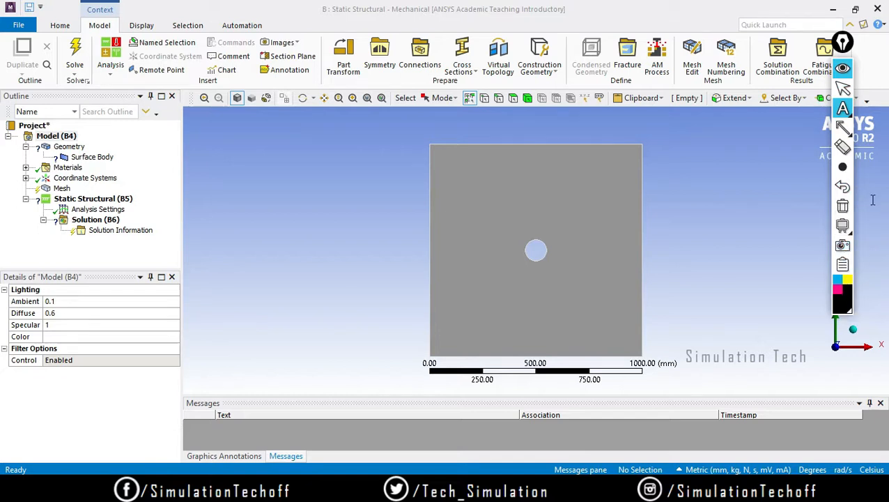
Try to outline the Geometry and Surface Body entries with a freehand pen stroke, and undo the stroke.
click(843, 88)
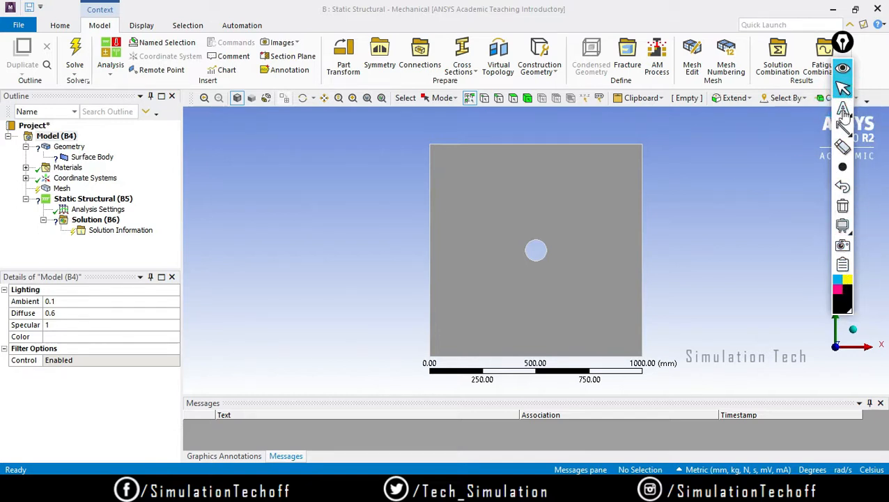
click(842, 109)
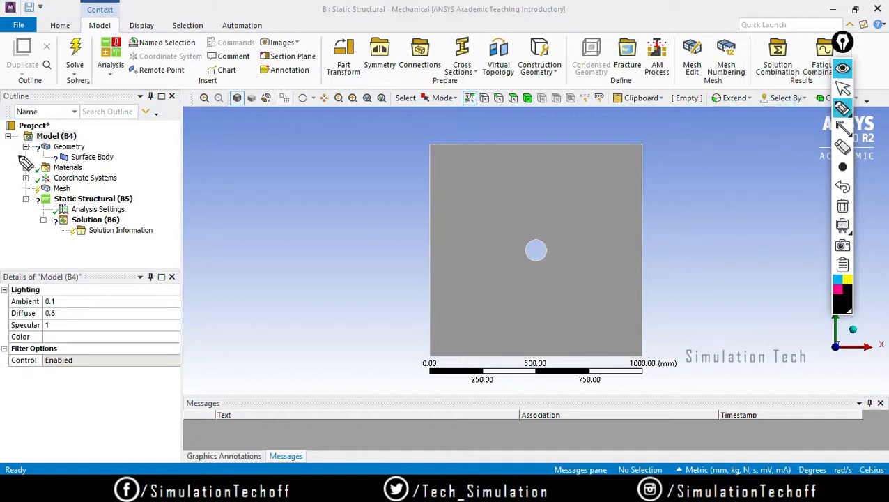
mouse_move(36, 153)
mouse_down()
mouse_move(26, 136)
mouse_move(143, 162)
mouse_move(4, 168)
mouse_up()
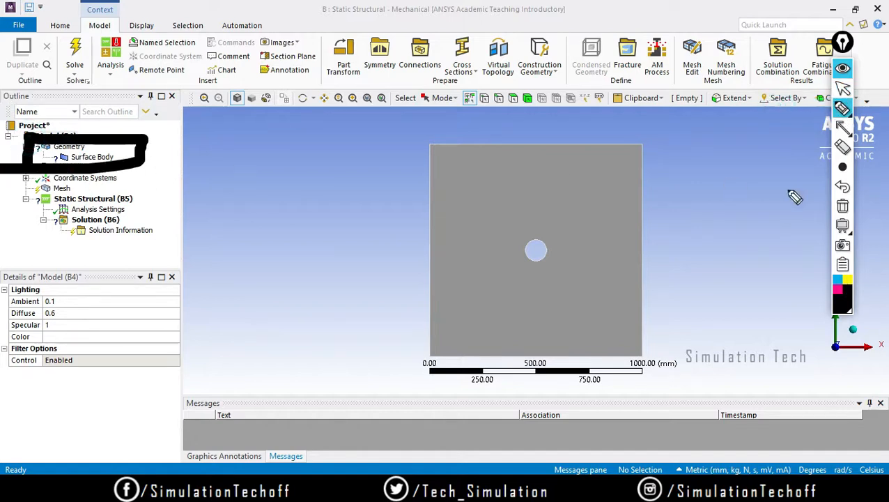
click(843, 187)
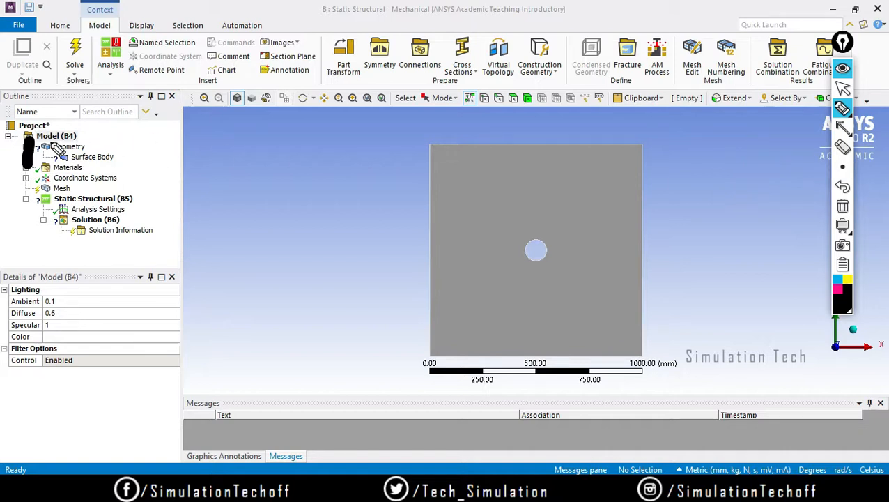
Circle the Geometry entry with the pen, clear the ink, tick the Surface Body entry instead, and hide the annotation overlay.
drag(41, 154, 30, 141)
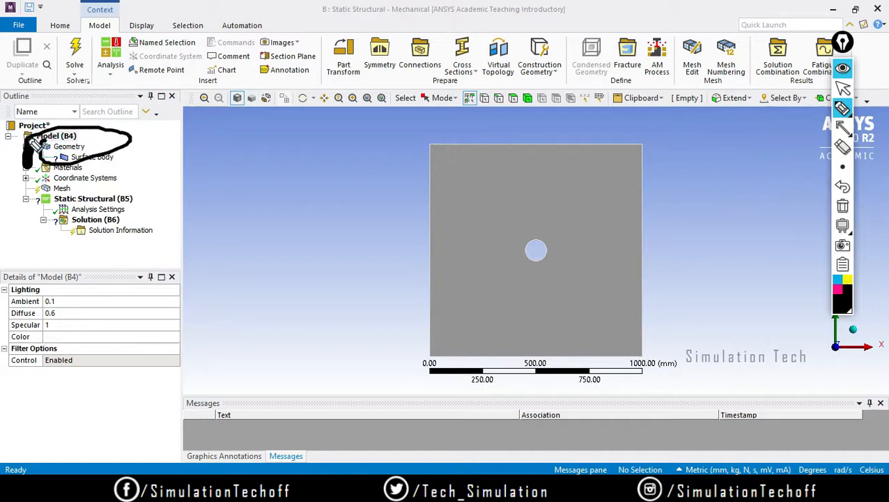
click(841, 202)
drag(124, 148, 151, 137)
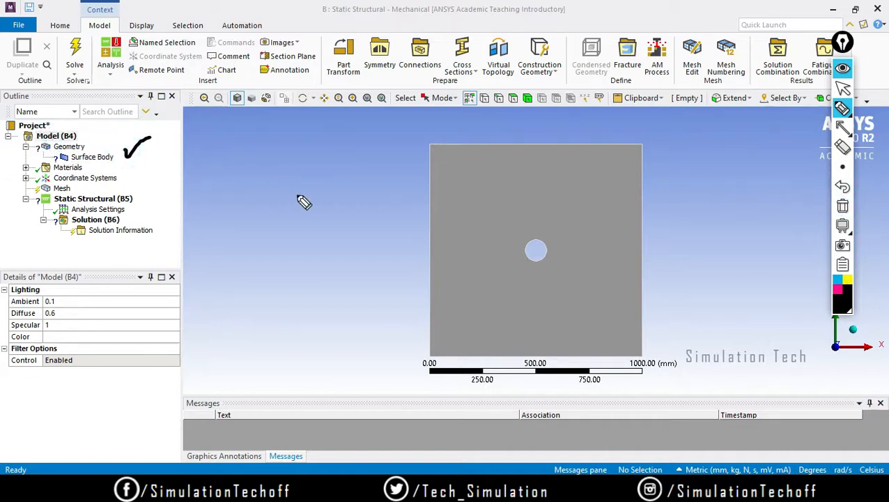
click(843, 89)
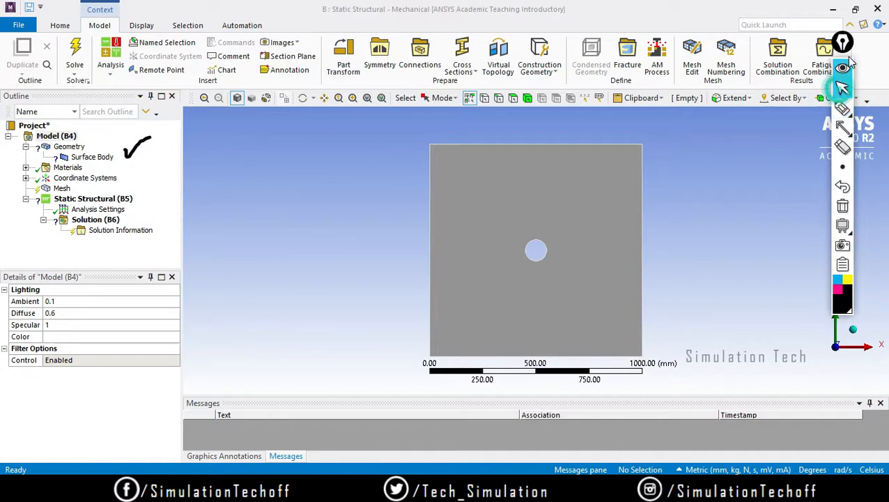
click(844, 69)
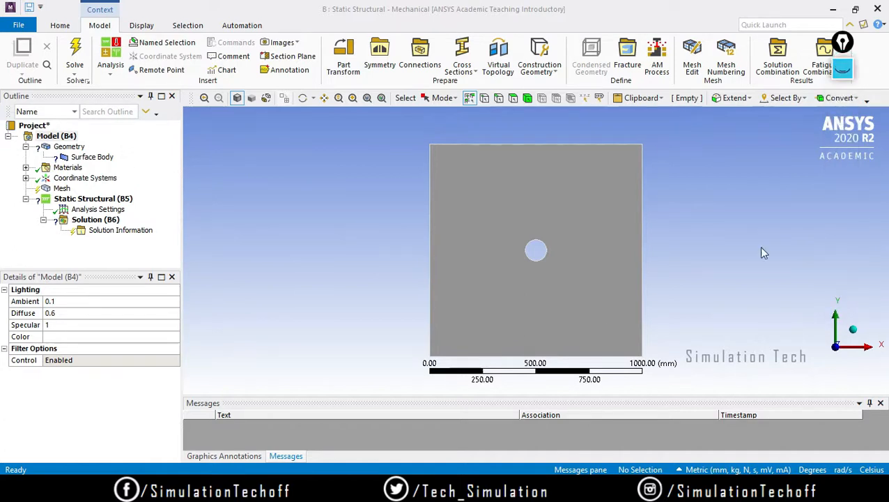
Set the surface body's thickness to 10 mm and review its material assignment and mass properties.
click(84, 157)
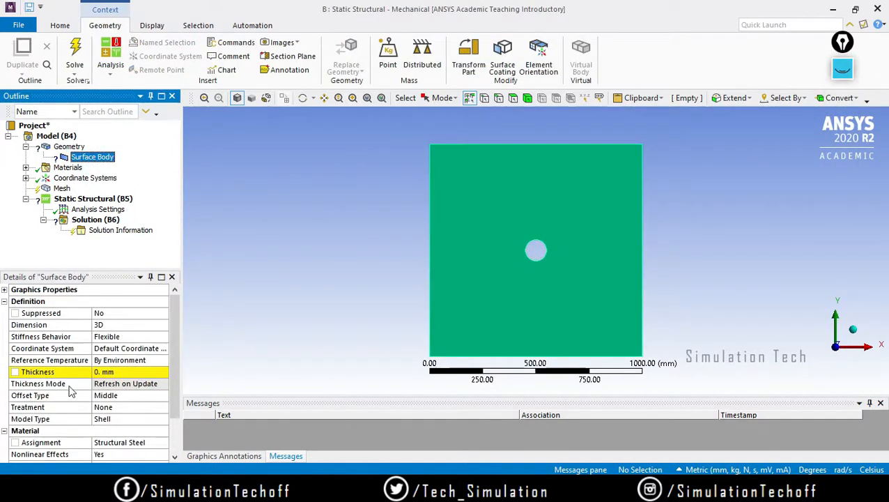
click(113, 372)
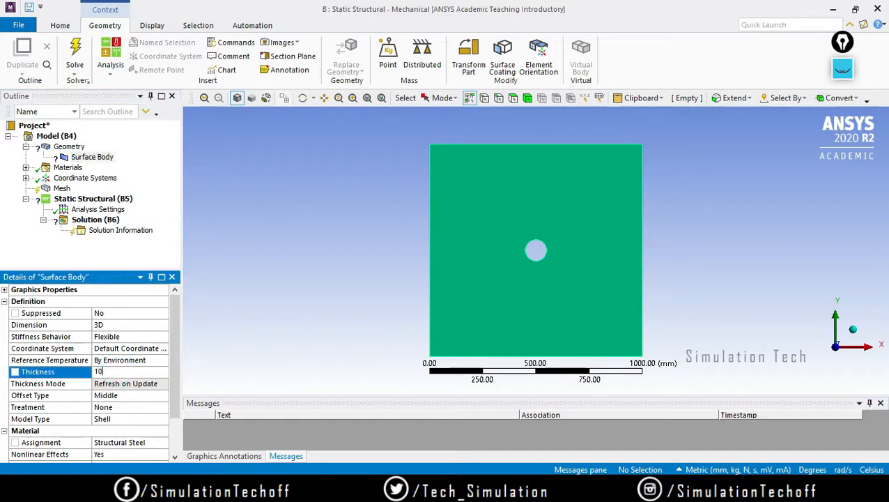
key(Return)
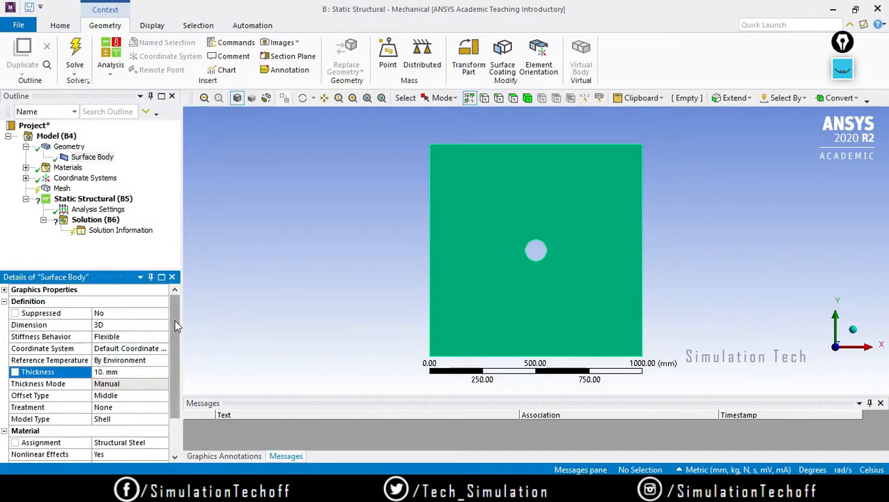
drag(175, 325, 171, 412)
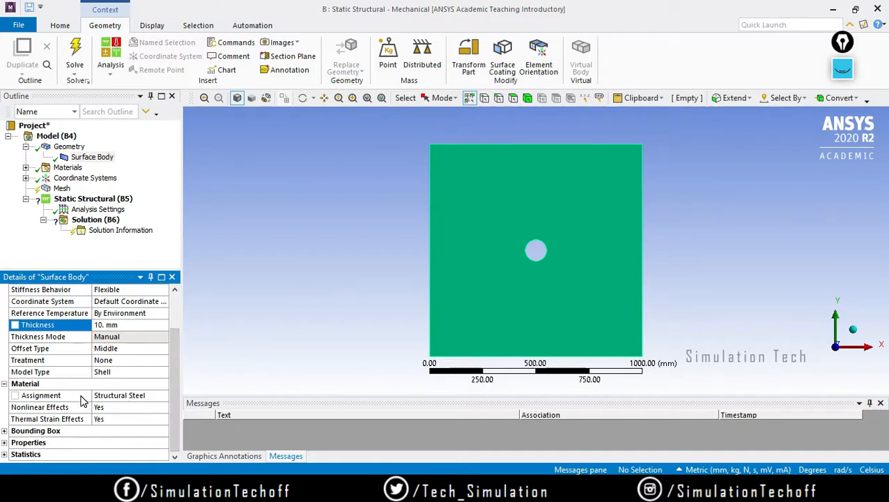
click(5, 443)
drag(174, 348, 178, 394)
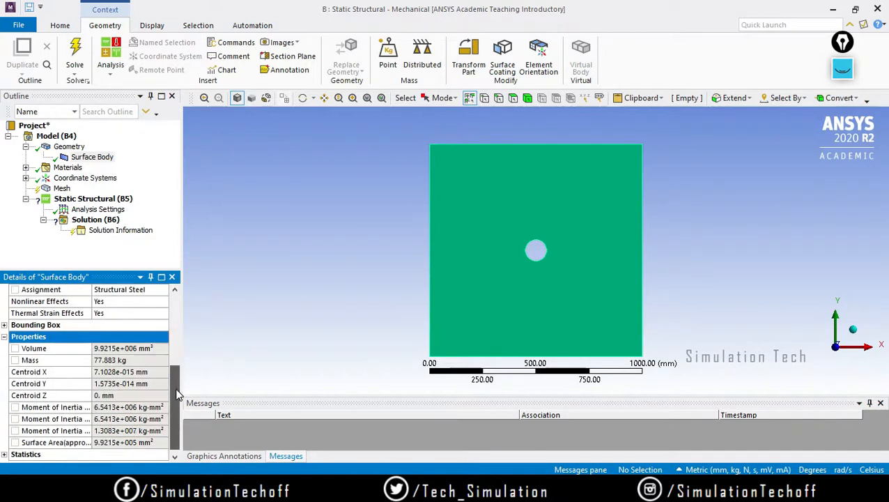
scroll(178, 393, up, 5)
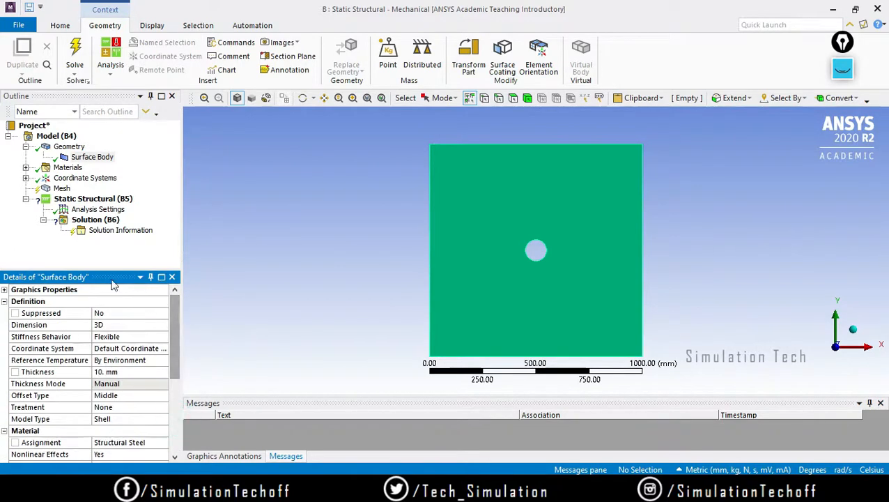
Generate the plate's mesh with the default element size and inspect the elements around the hole.
click(60, 189)
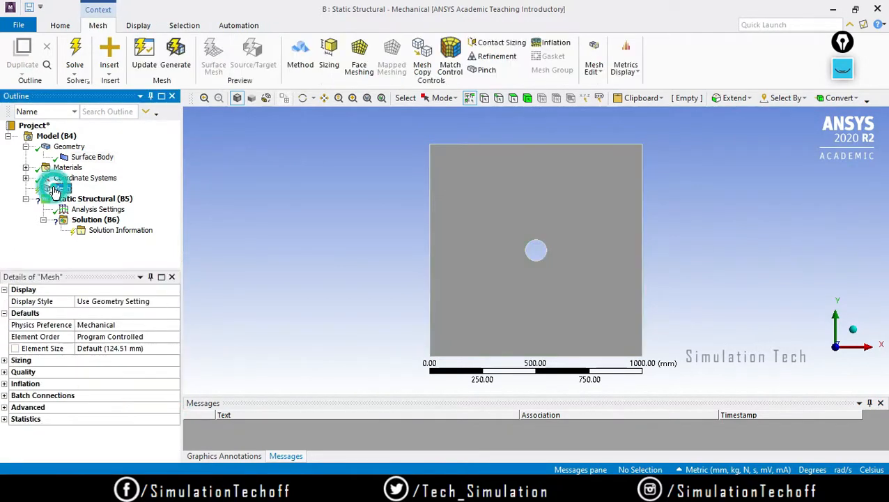
right_click(62, 191)
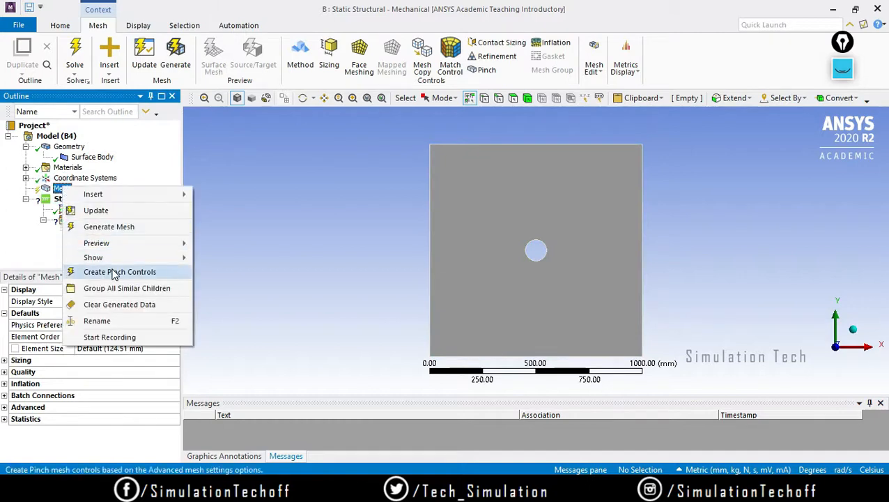
click(119, 227)
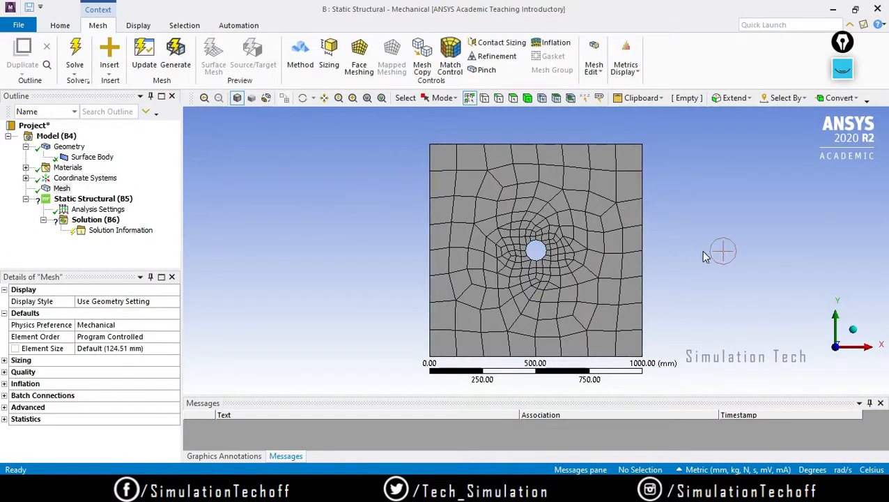
scroll(679, 258, up, 3)
mouse_move(688, 247)
ctrl+middle_down()
mouse_move(668, 286)
mouse_move(661, 248)
mouse_move(674, 245)
ctrl+middle_up()
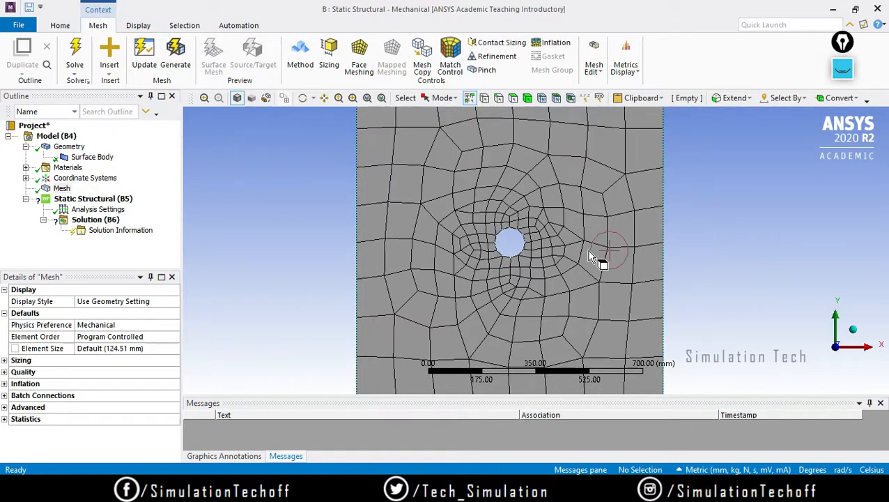
key(F7)
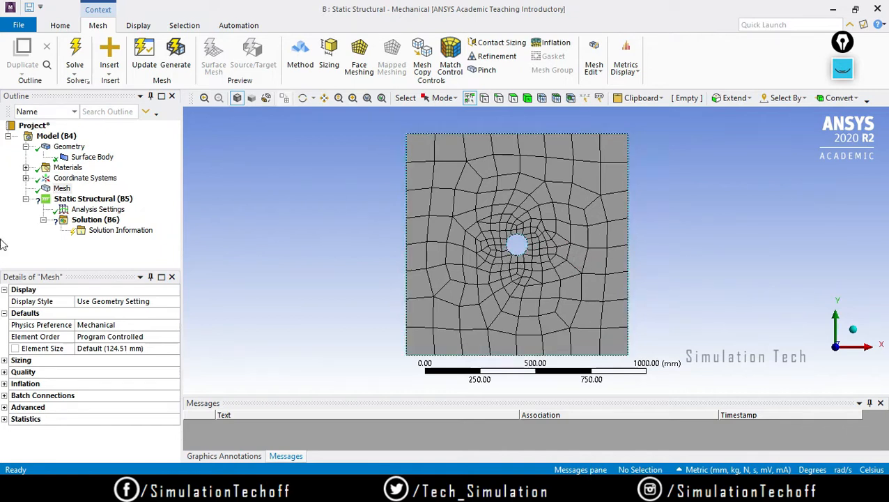
Add a Fixed Support to the Static Structural analysis and scope it to the plate's left edge.
click(76, 199)
right_click(102, 198)
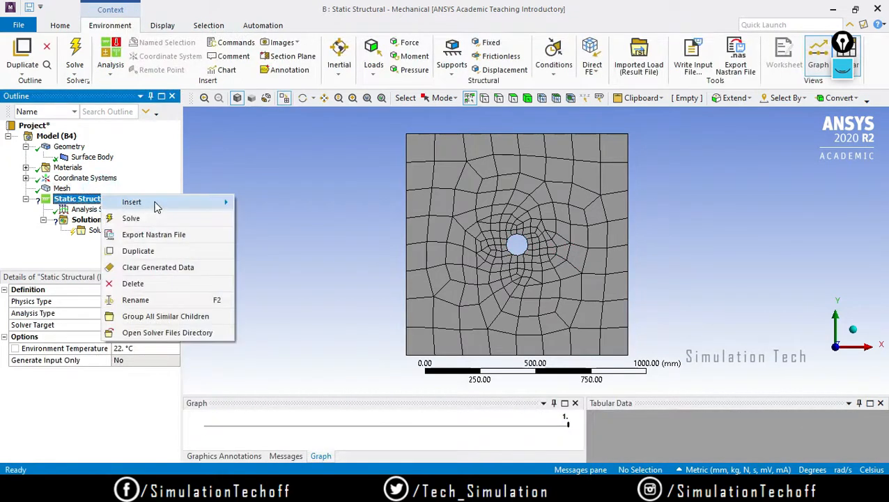
mouse_move(156, 204)
click(278, 217)
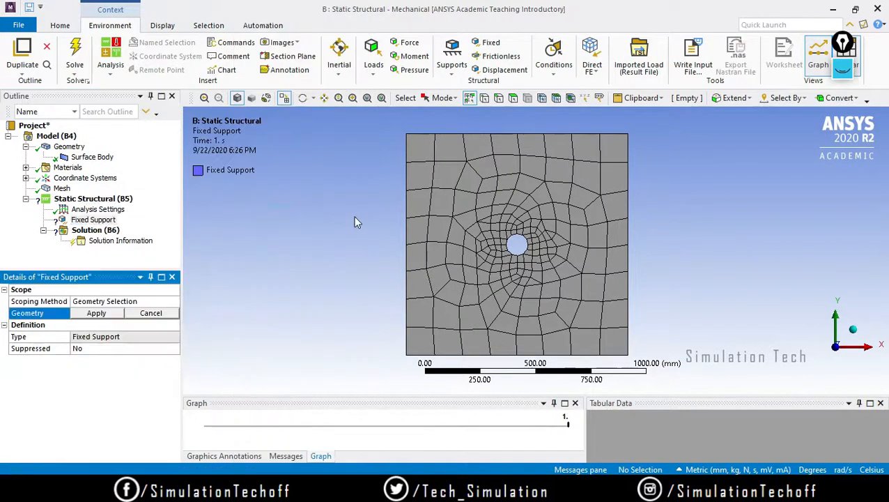
click(407, 245)
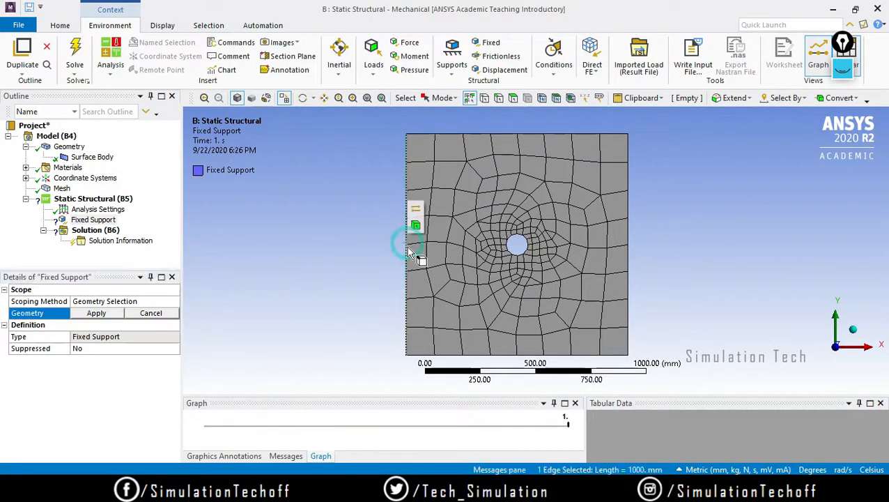
click(96, 314)
Apply a Force load of 10000 N to the plate's right edge.
click(104, 200)
right_click(104, 200)
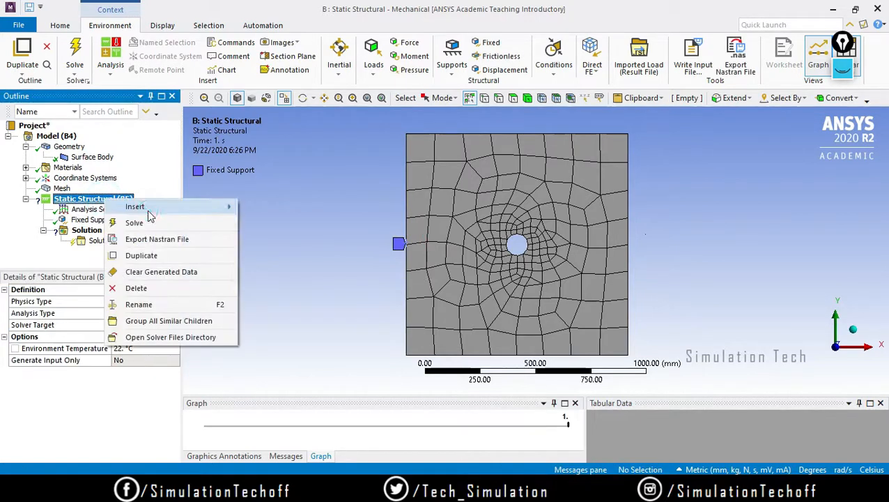
mouse_move(145, 206)
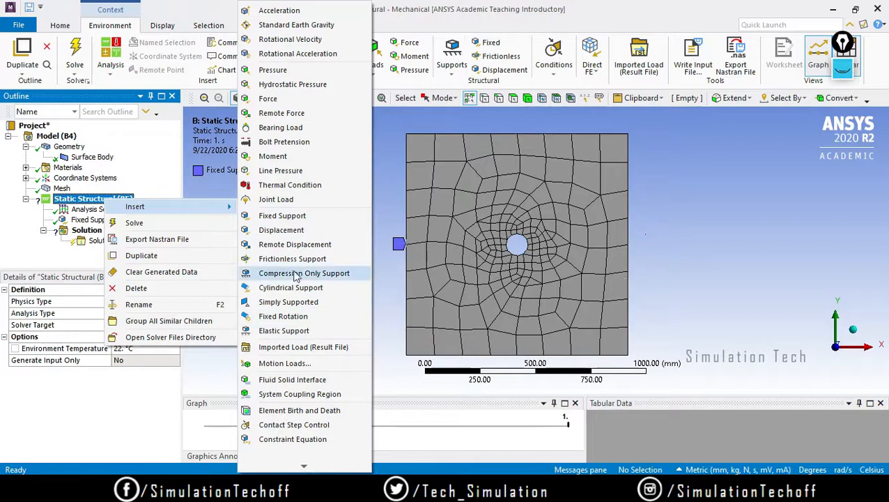
click(299, 101)
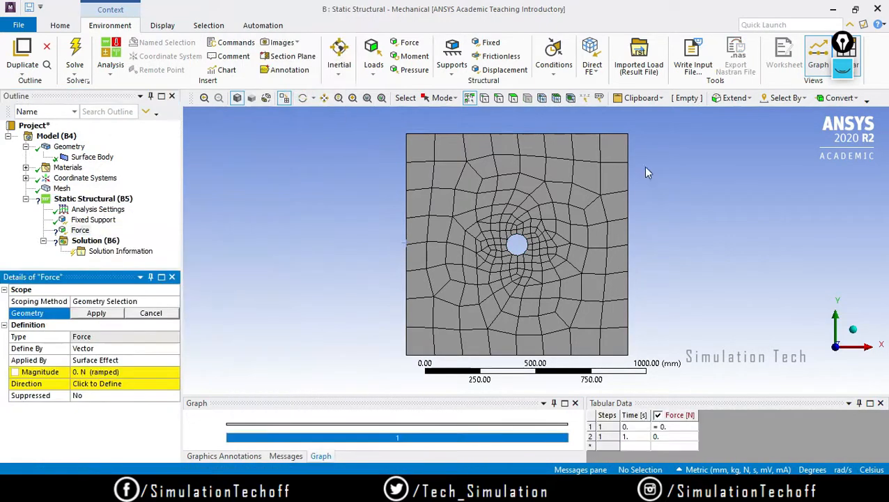
click(628, 178)
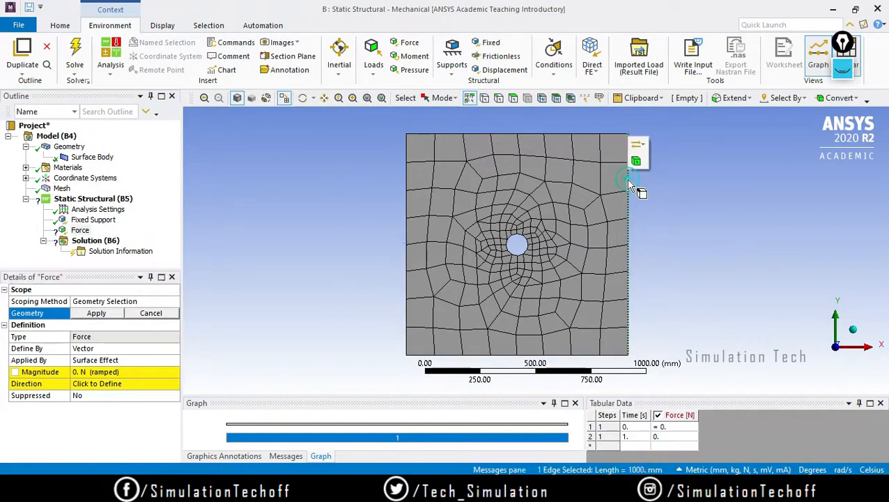
click(97, 313)
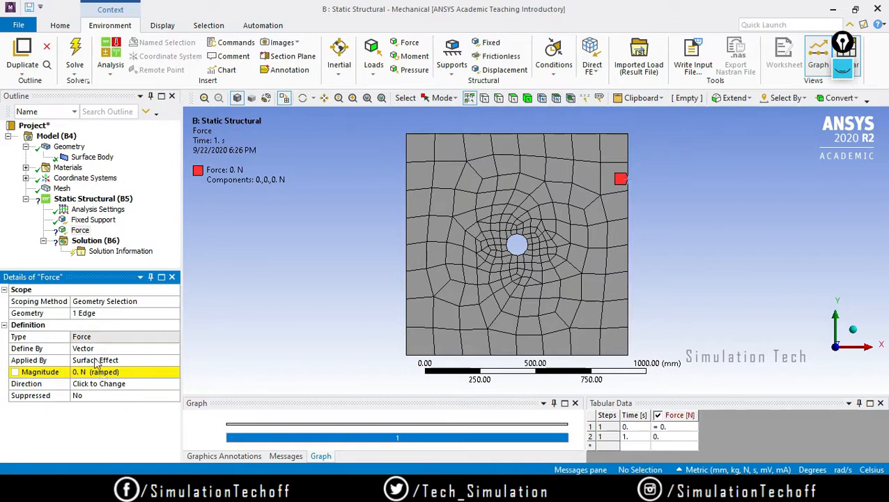
click(92, 372)
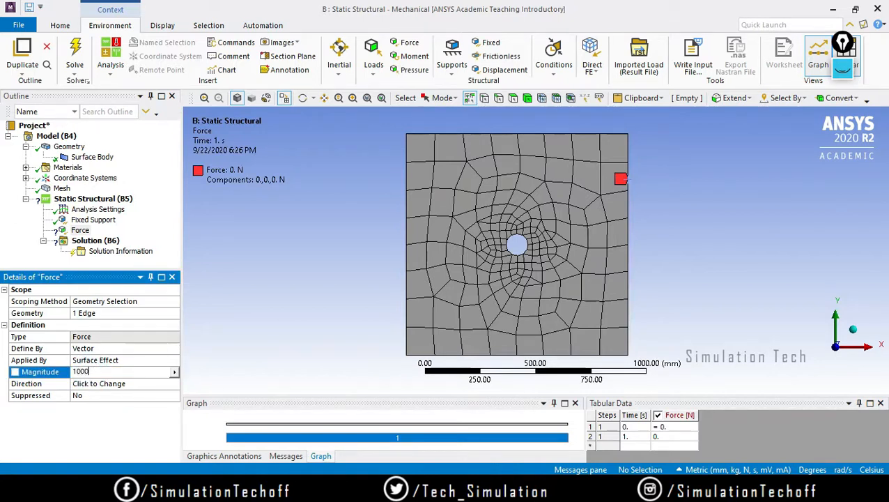
text(10000)
key(Return)
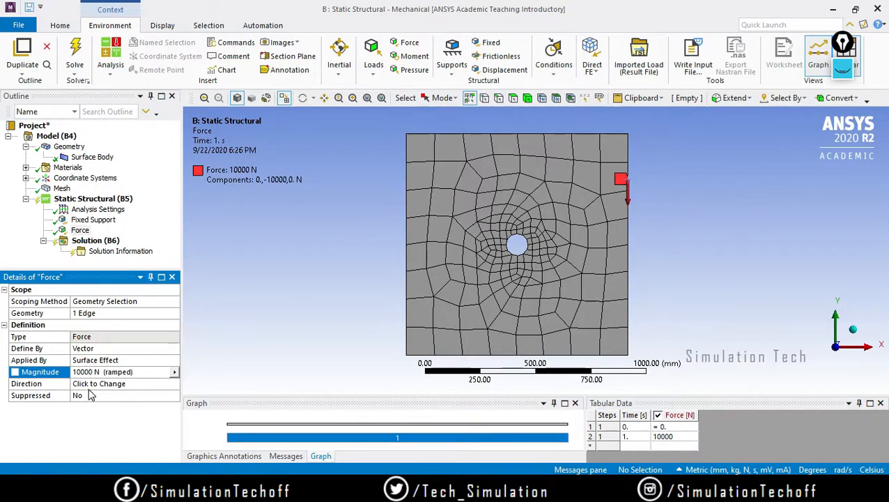
Direct the force along positive X, using the plate's bottom edge as reference, and review the support and the load.
click(96, 384)
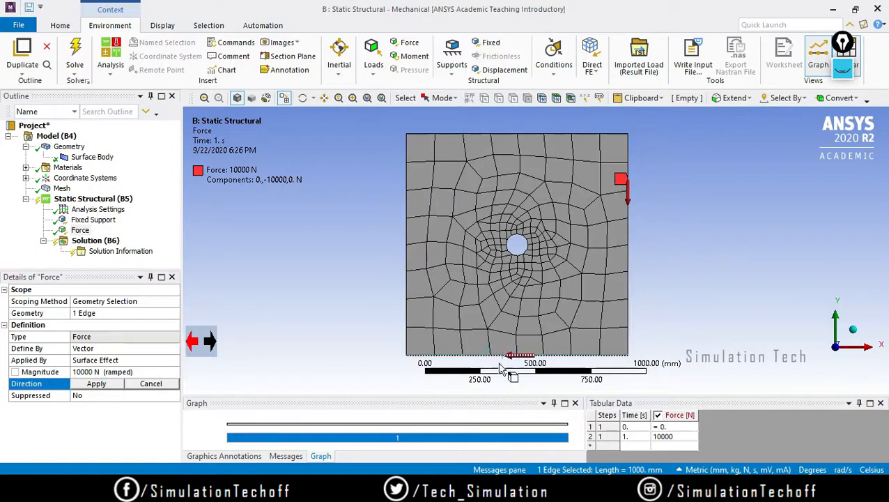
click(503, 354)
click(209, 343)
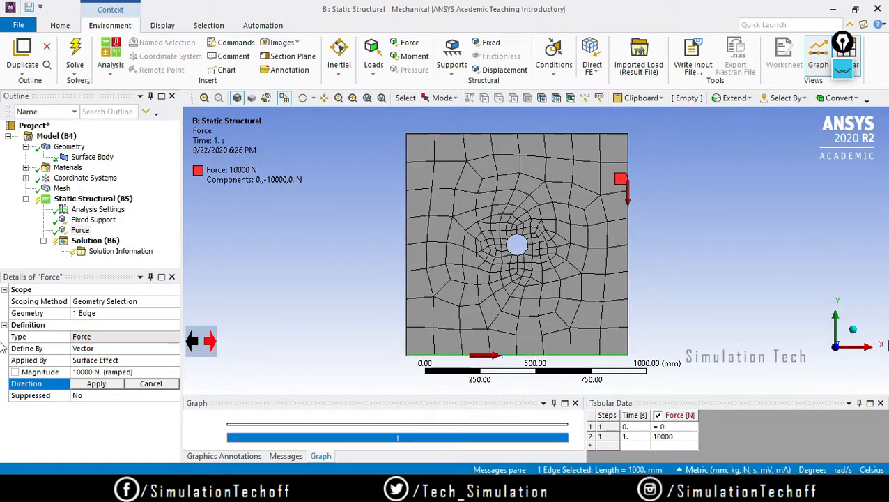
click(95, 385)
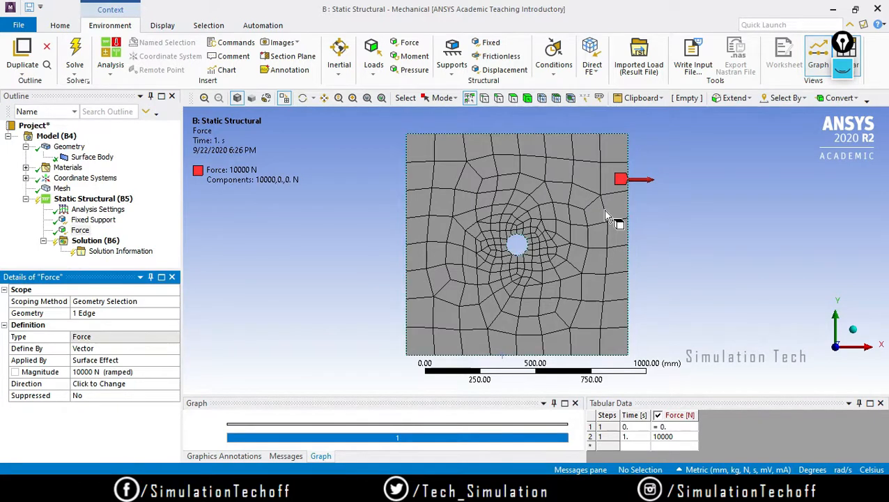
click(90, 220)
click(82, 230)
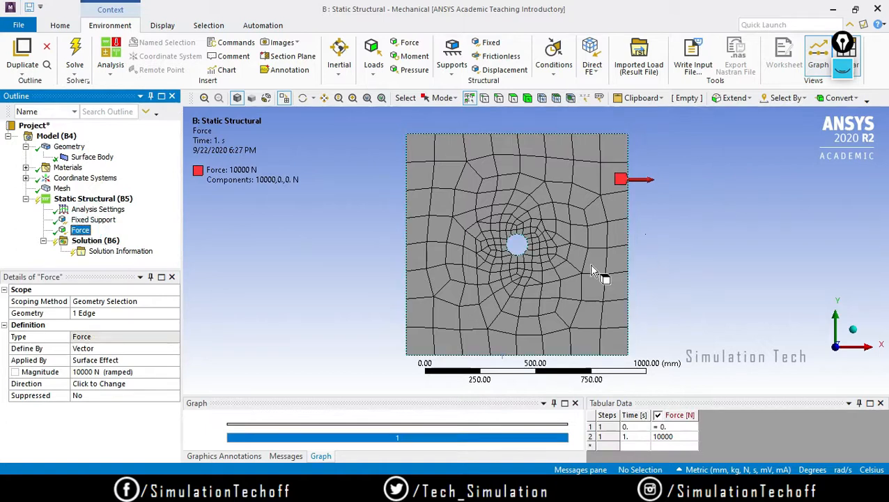
Add a Total Deformation result to the Solution.
scroll(548, 259, up, 2)
click(96, 241)
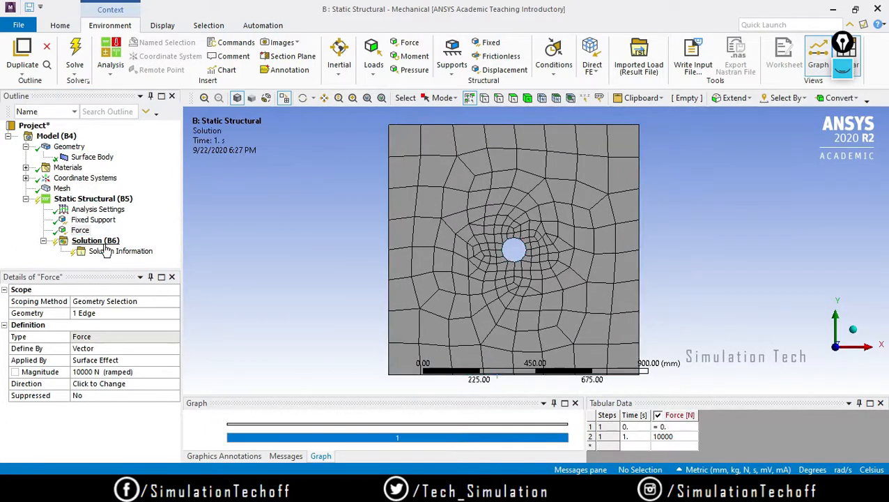
right_click(105, 244)
click(136, 253)
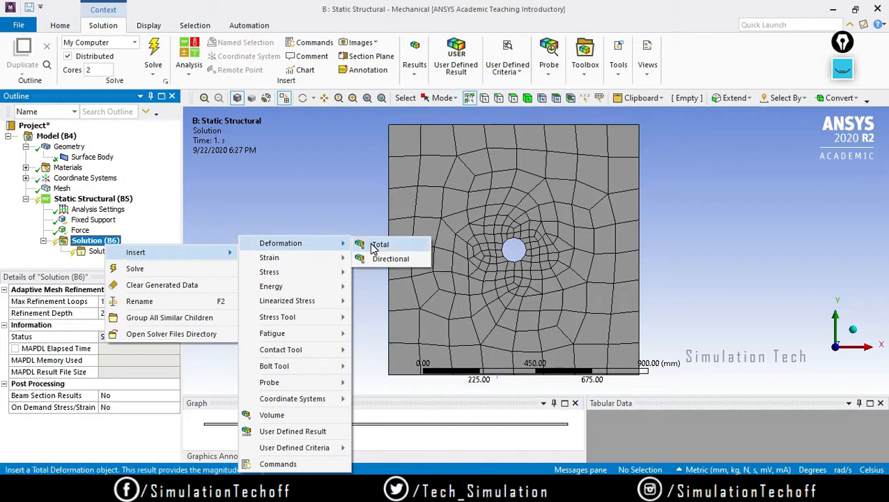
click(373, 246)
Add an Equivalent (von-Mises) stress result to the Solution.
right_click(113, 240)
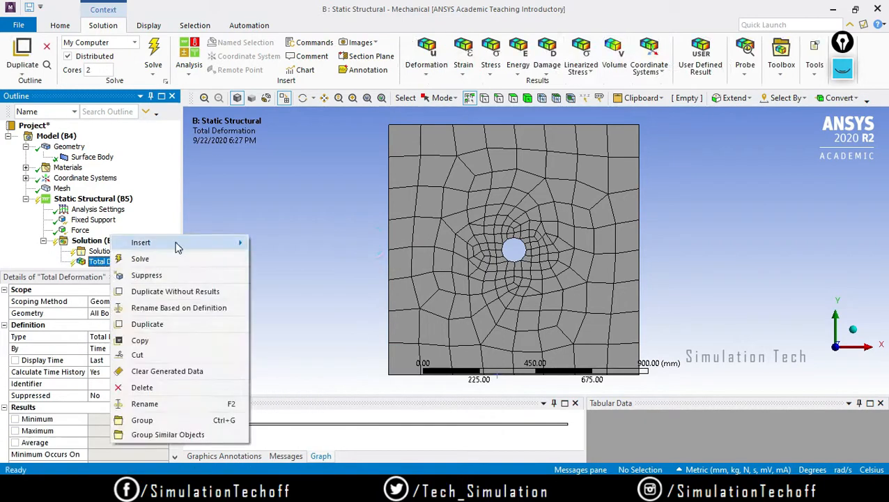
mouse_move(178, 243)
mouse_move(320, 230)
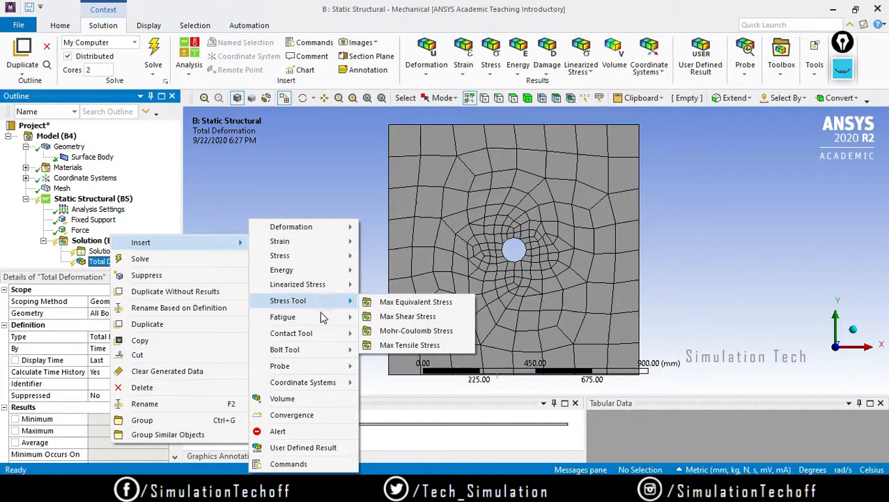
mouse_move(315, 256)
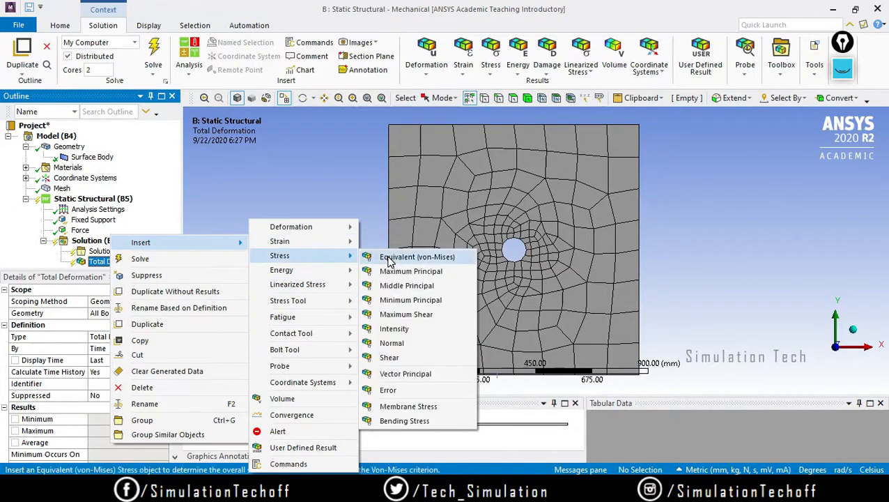
click(390, 258)
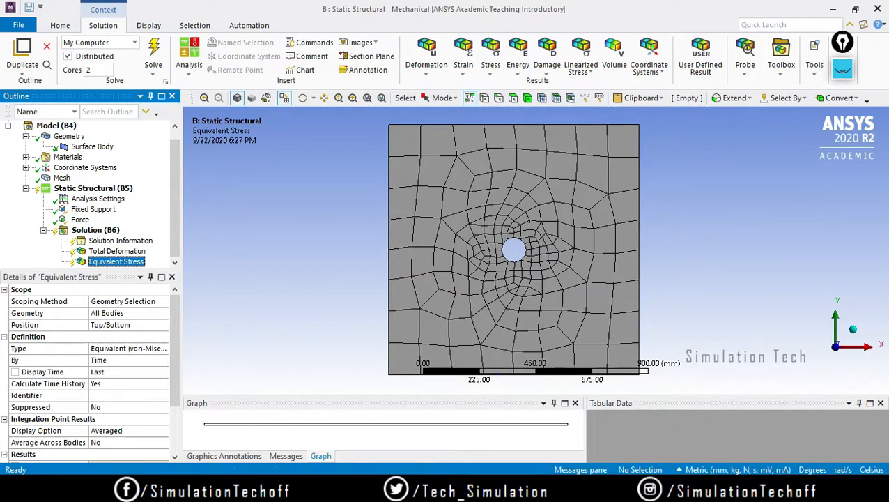
Switch to the Google Meet window to check on the call, and return to the Mechanical model.
mouse_move(497, 486)
click(458, 444)
click(311, 99)
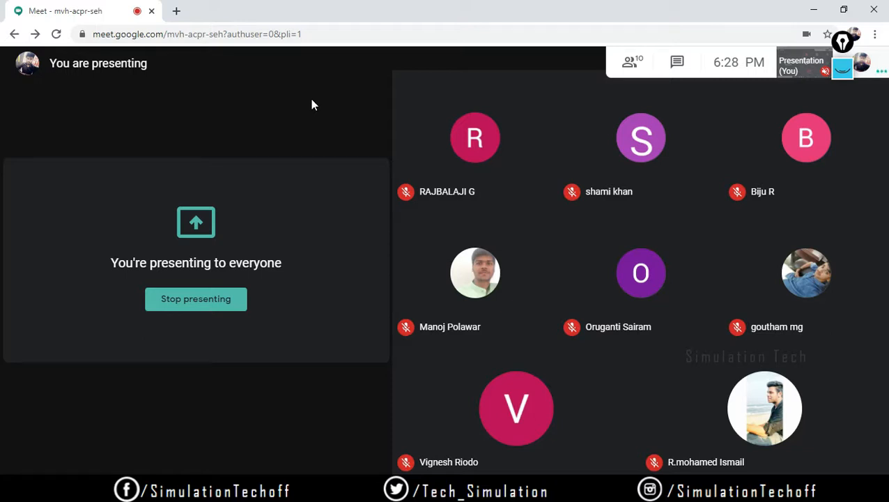
mouse_move(636, 168)
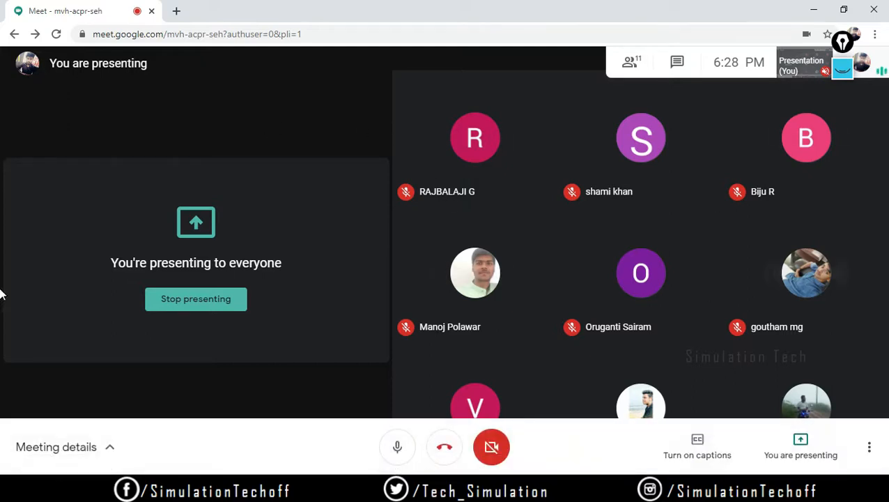
click(814, 12)
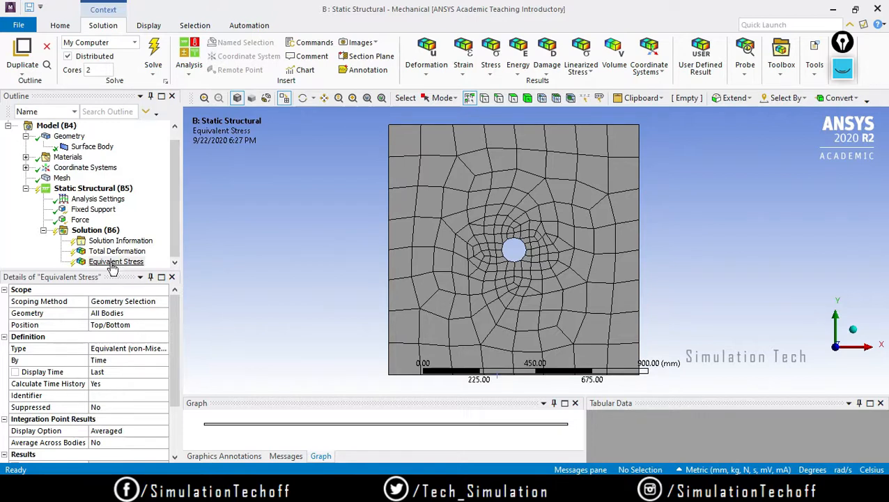
Solve the static structural analysis to compute the plate's deformation and equivalent stress results.
click(151, 54)
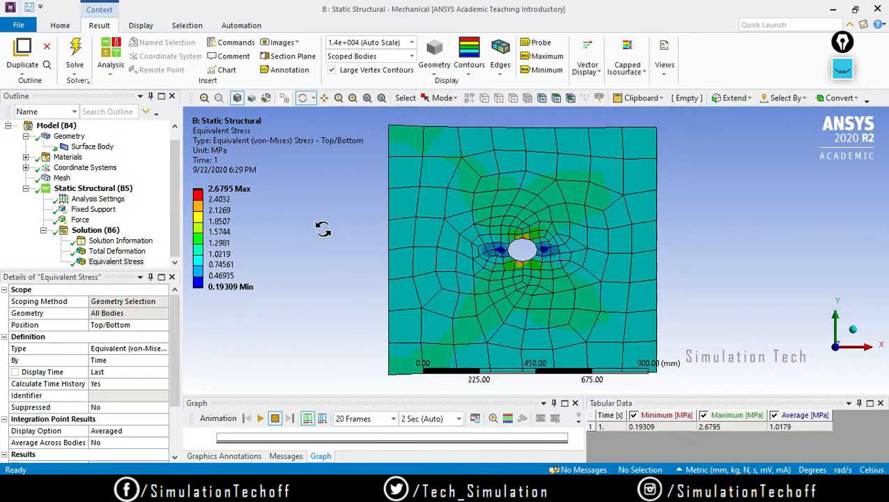
Clear the old pen mark, and outline the maximum stress in the legend and the region around the hole with the pen.
click(842, 68)
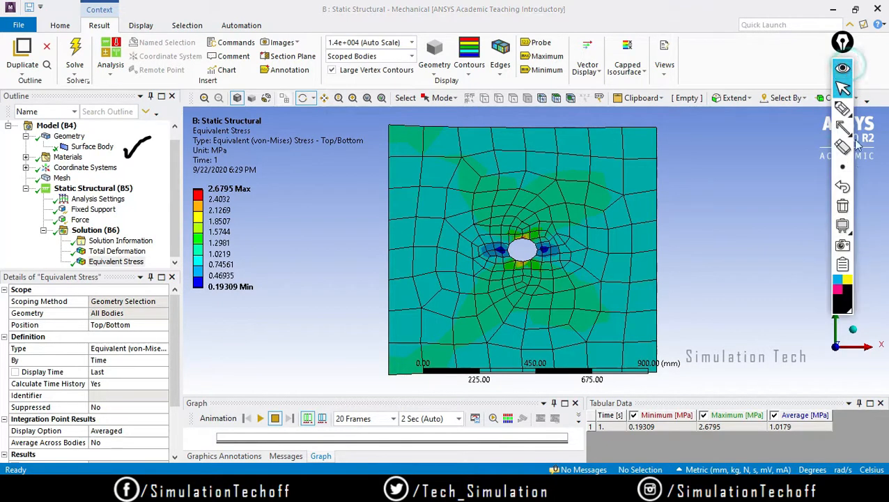
click(842, 206)
click(843, 108)
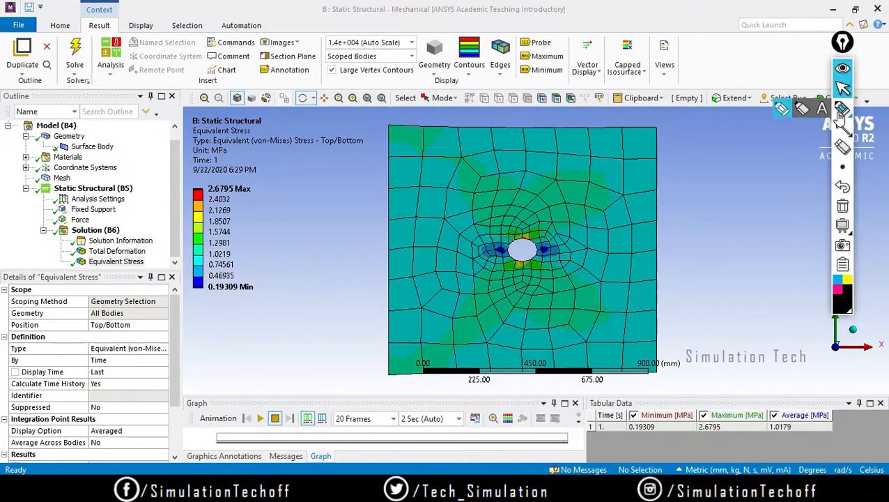
mouse_move(198, 179)
mouse_down()
mouse_move(274, 190)
mouse_move(174, 210)
mouse_up()
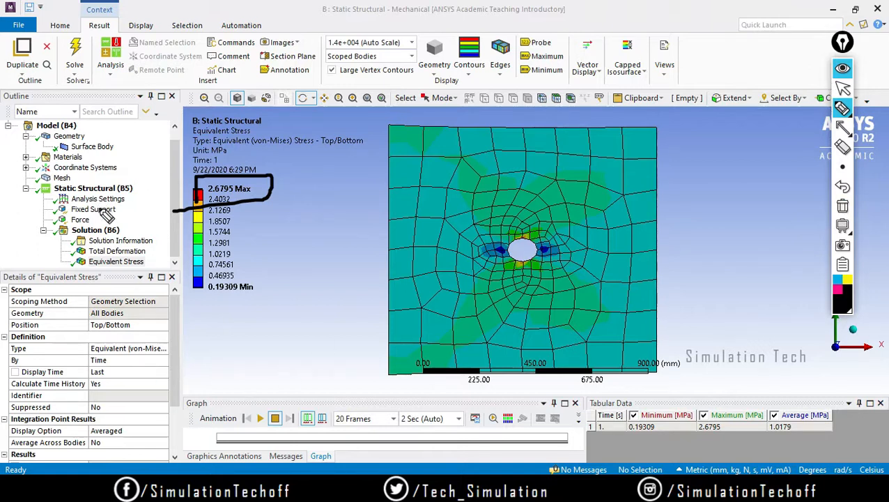
drag(129, 178, 156, 169)
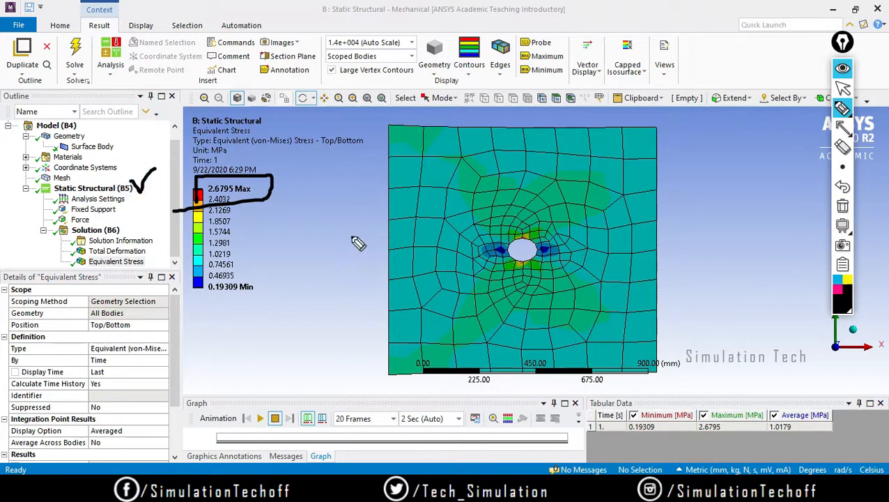
mouse_move(496, 260)
mouse_down()
mouse_move(579, 205)
mouse_move(458, 266)
mouse_move(420, 269)
mouse_up()
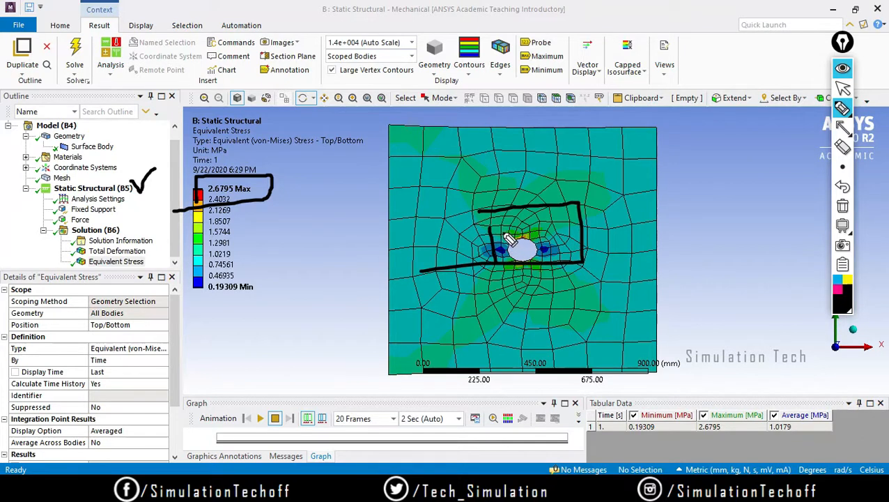
mouse_move(500, 282)
mouse_down()
mouse_move(501, 238)
mouse_move(590, 232)
mouse_move(481, 280)
mouse_up()
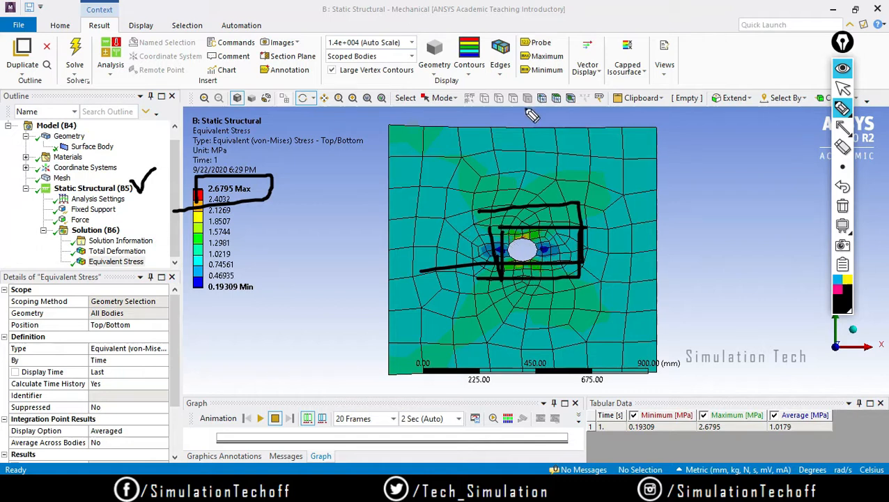
Switch the annotation tool to a blank whiteboard and clear all the existing pen marks.
click(843, 225)
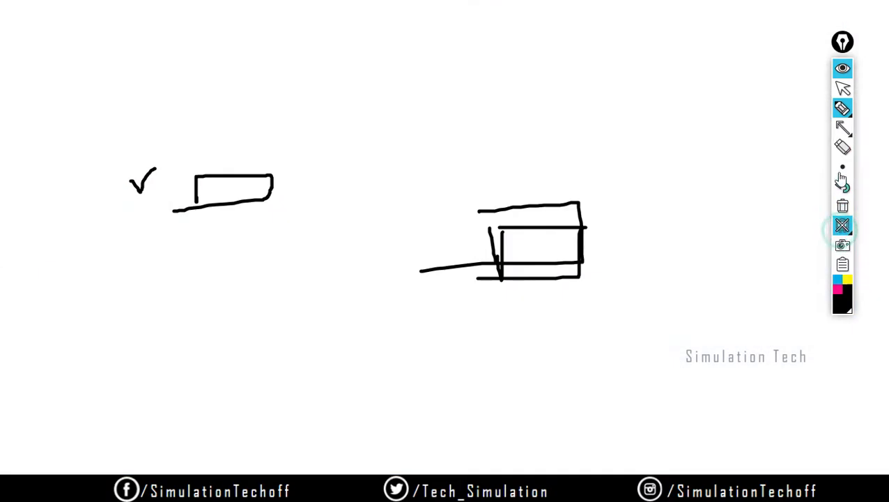
click(844, 149)
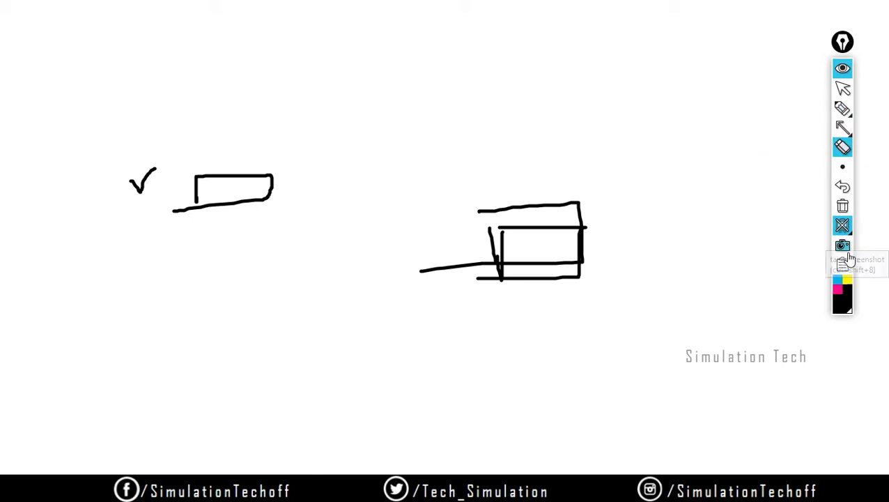
click(843, 206)
Write the text "SCF = Max stress/Nominal Stress" on the whiteboard using the next larger size.
click(843, 108)
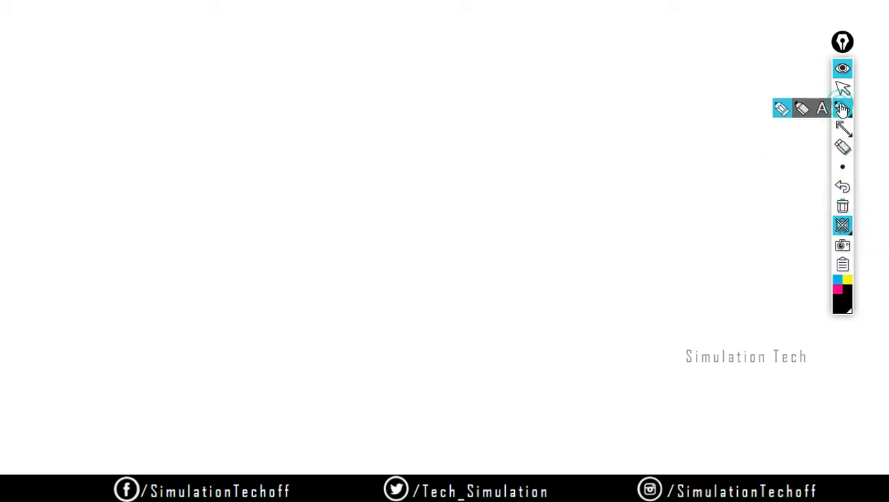
click(822, 112)
click(843, 167)
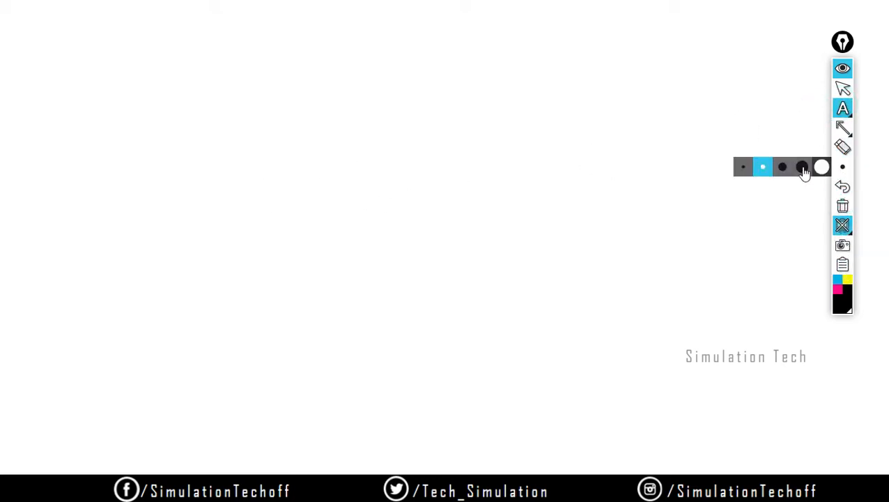
click(783, 168)
click(213, 177)
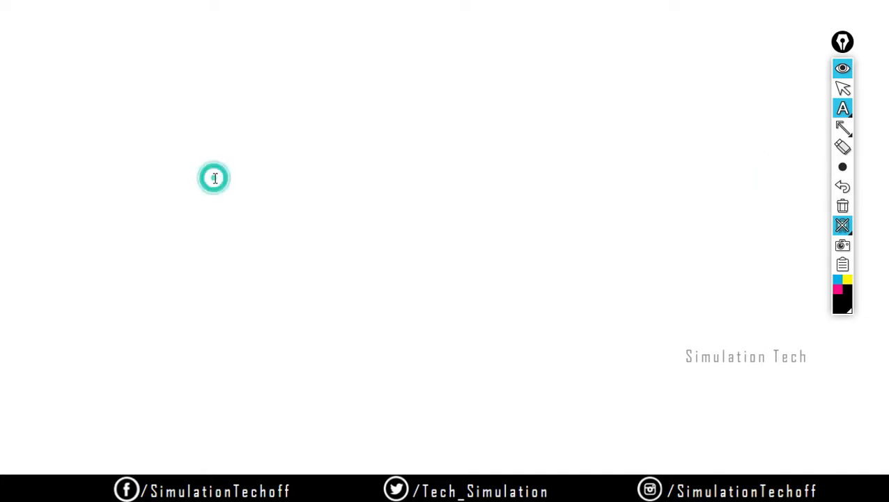
text(sa)
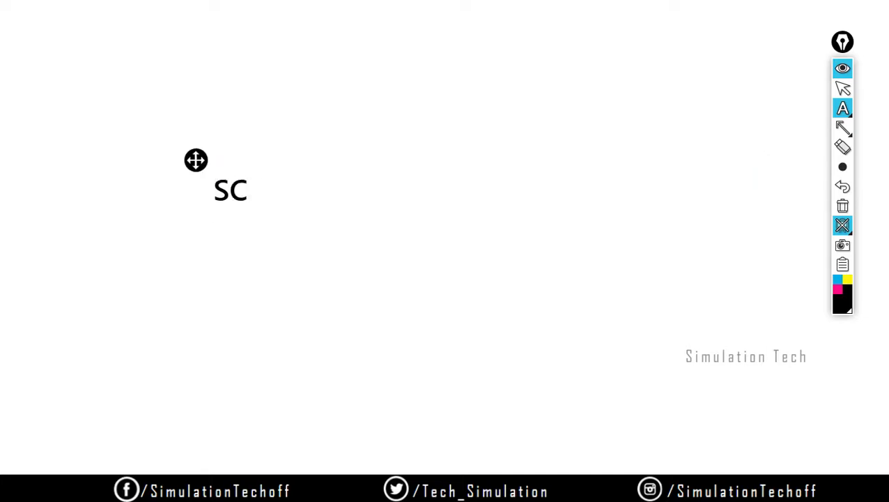
text(F +)
key(BackSpace)
text(= Ma)
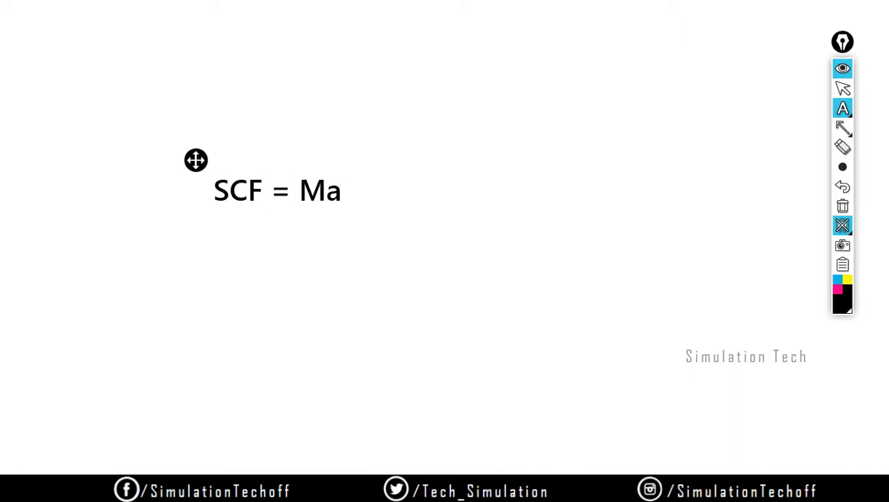
text(x str)
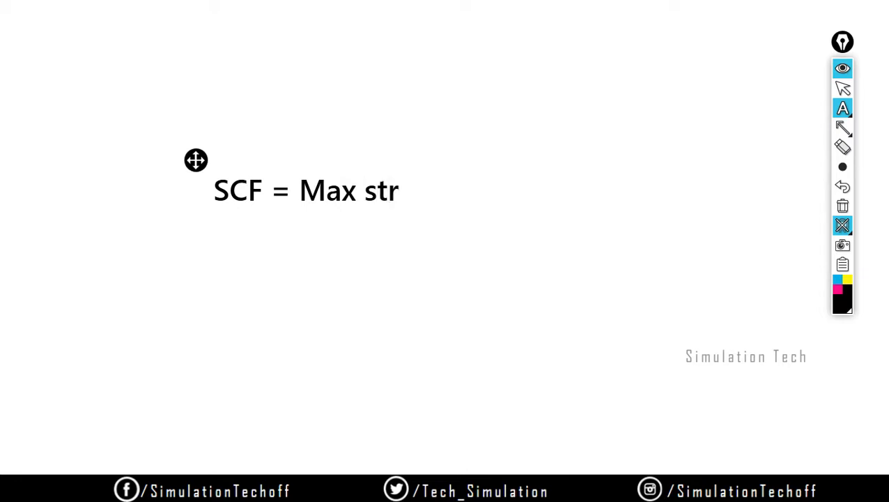
text(ess/)
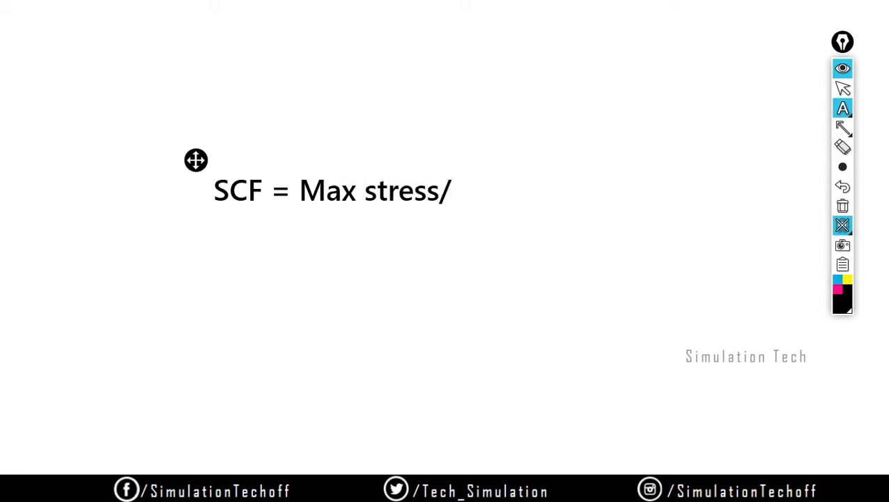
text(No)
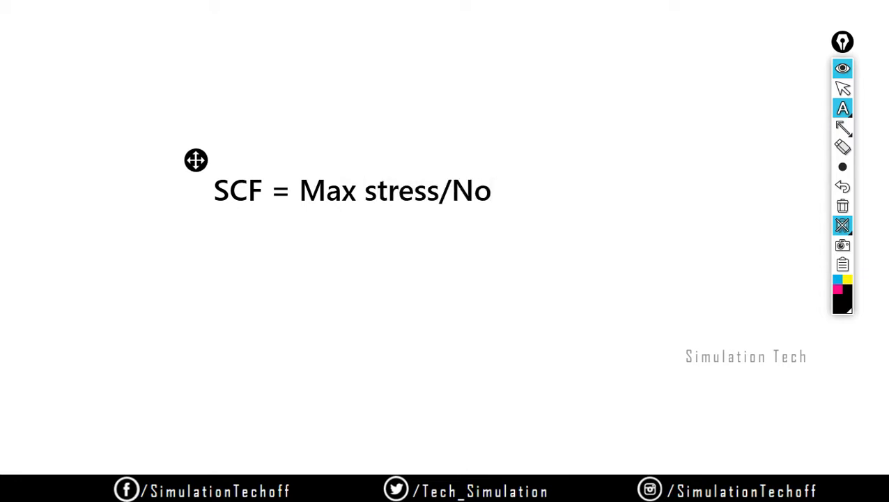
text(minal)
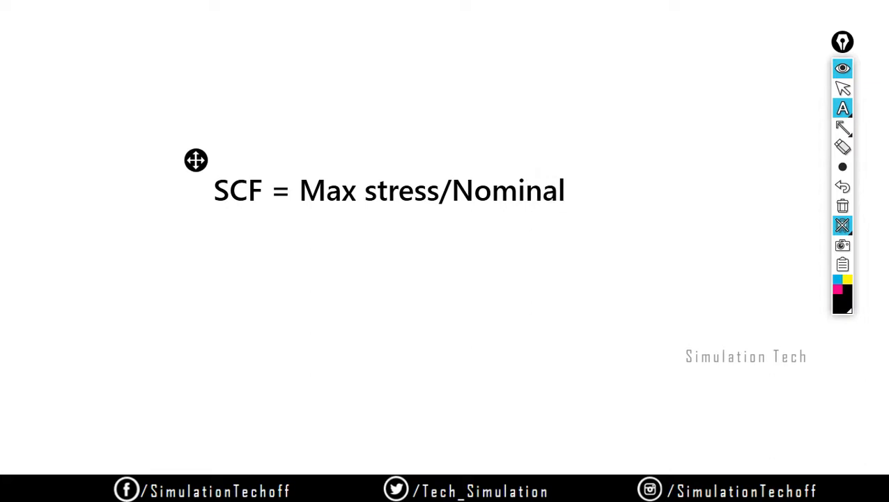
text( Strees)
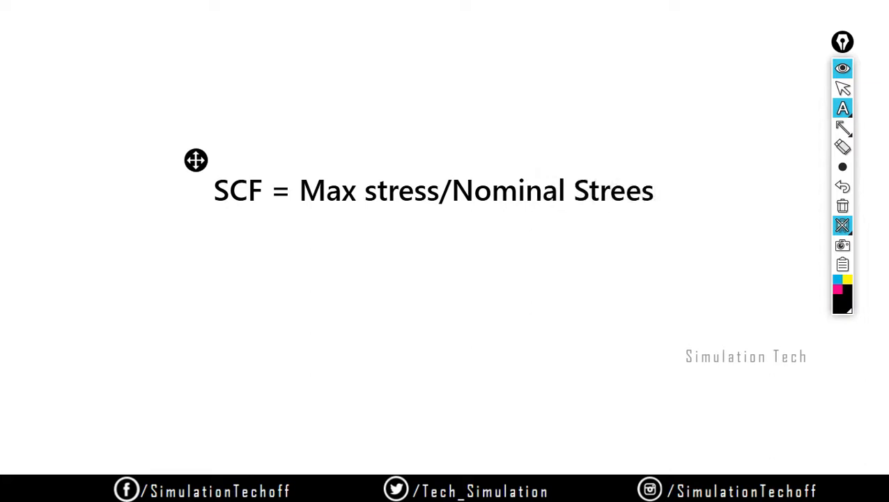
key(BackSpace)
key(BackSpace)
text(ss)
Start a second line of text below the SCF formula with "Str".
click(195, 287)
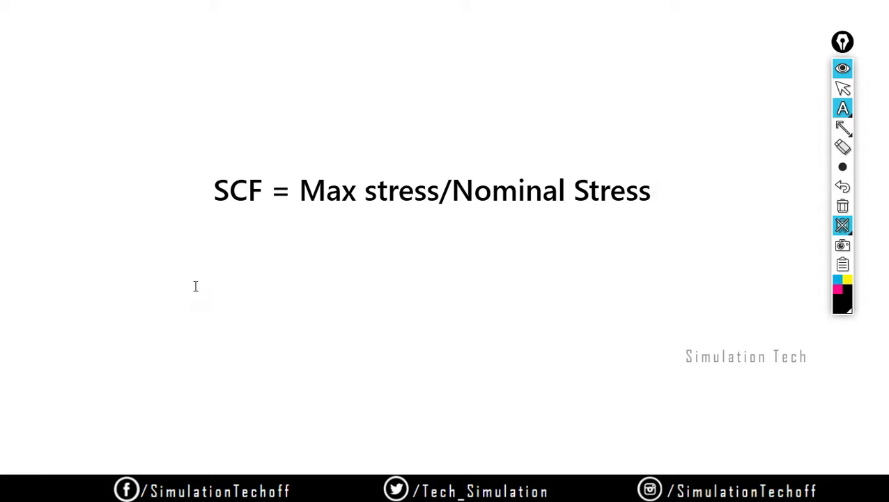
text(Strees)
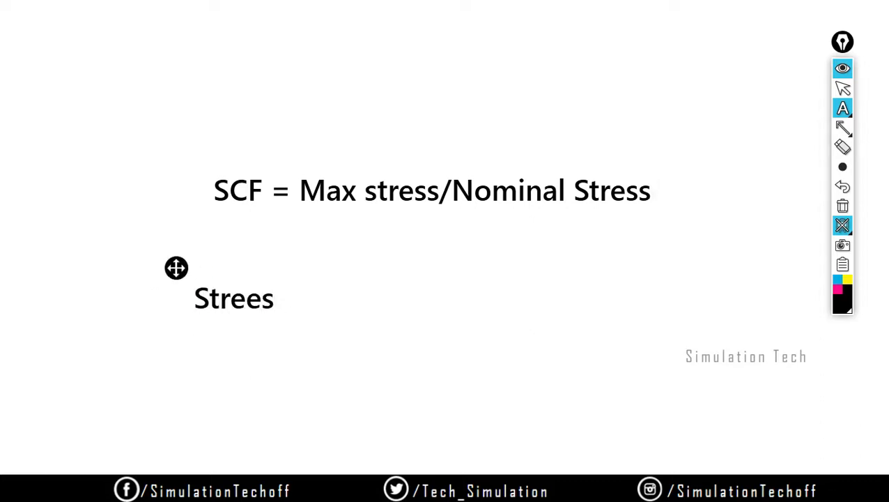
key(BackSpace)
key(BackSpace)
key(BackSpace)
text(s)
key(BackSpace)
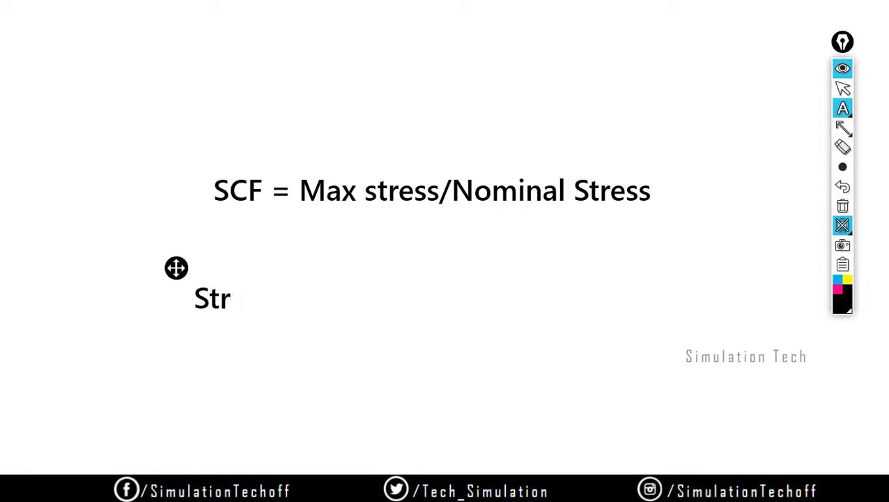
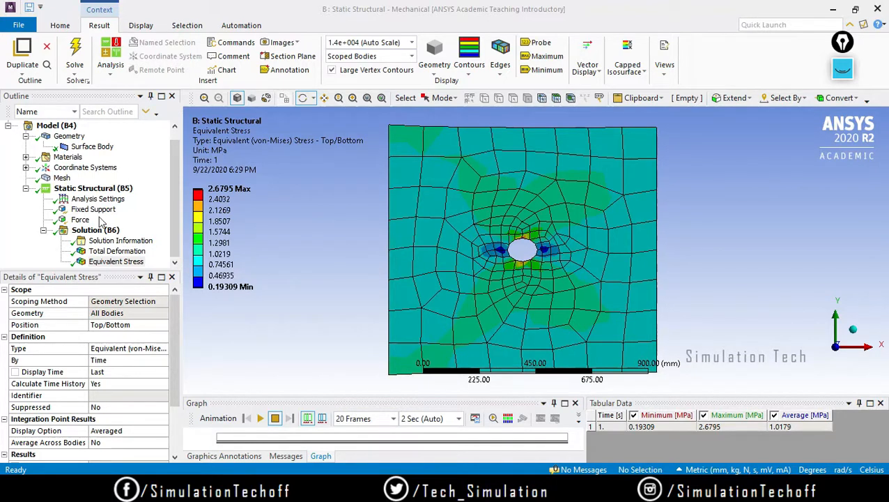
Review the plate's mesh details, and open Google Classroom in a new Chrome tab.
click(61, 178)
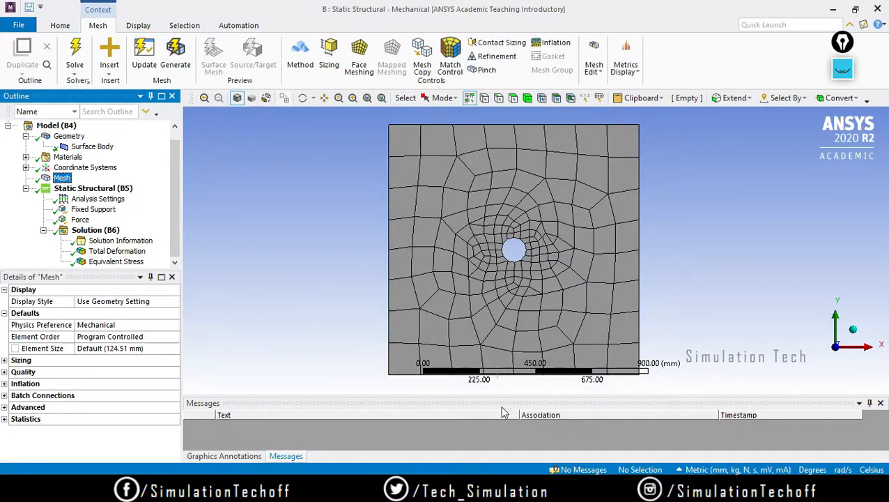
mouse_move(496, 487)
click(432, 435)
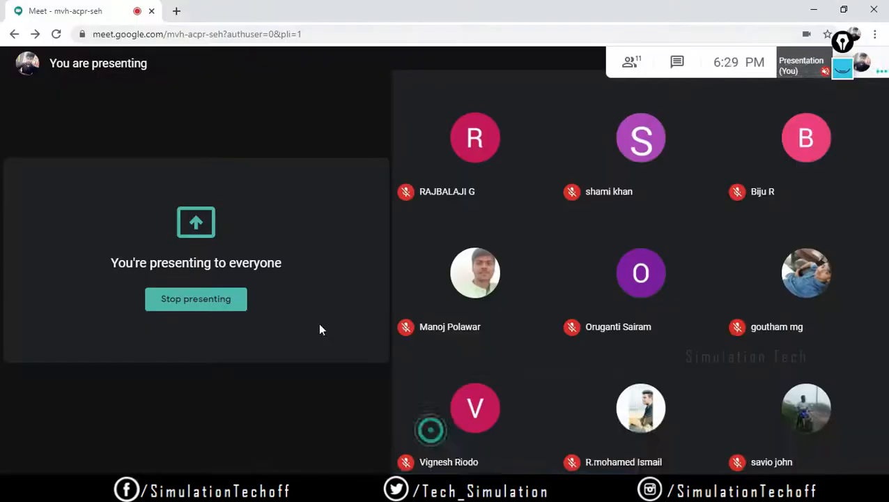
click(177, 11)
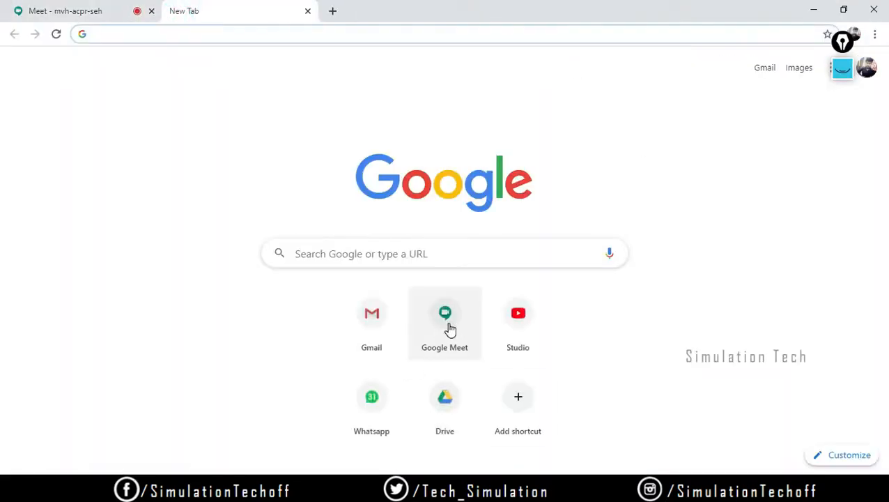
drag(844, 45, 747, 45)
click(836, 67)
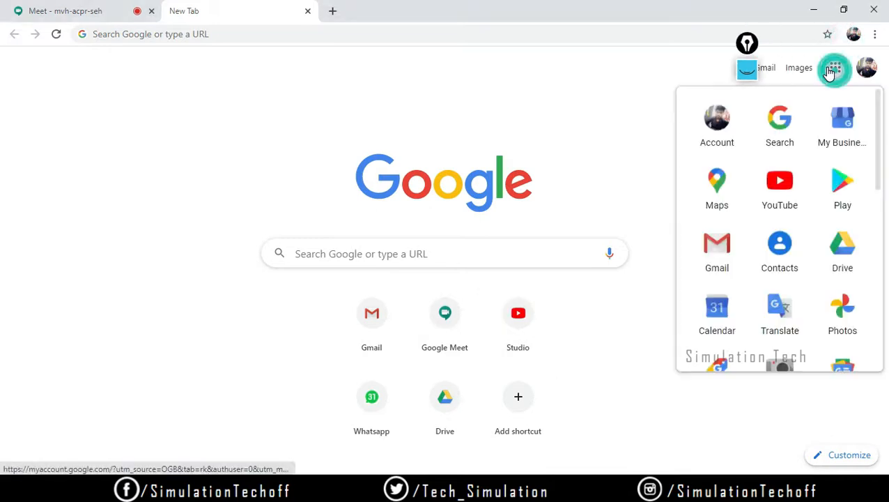
scroll(780, 315, down, 4)
scroll(780, 315, down, 2)
click(777, 307)
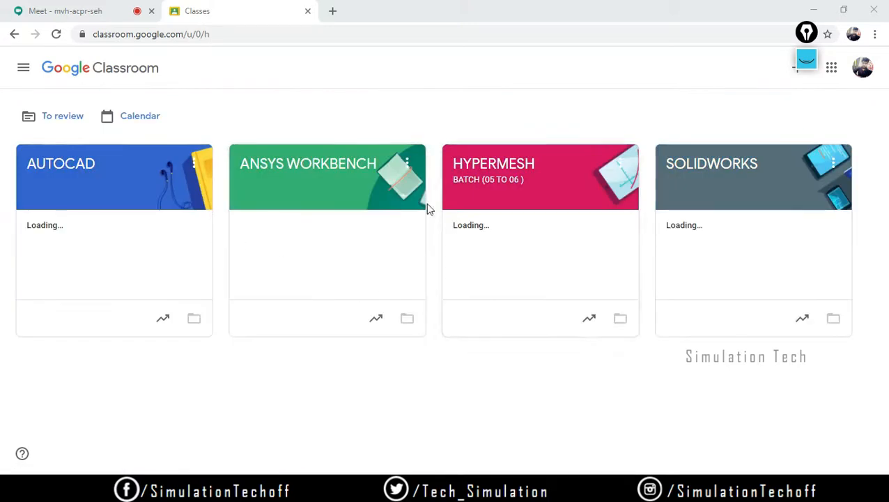
Open the spreadsheet "Plate with hole - without washer problem statement.xlsx" from the ANSYS WORKBENCH class's 2D Plate with Hole Problems assignment.
click(323, 197)
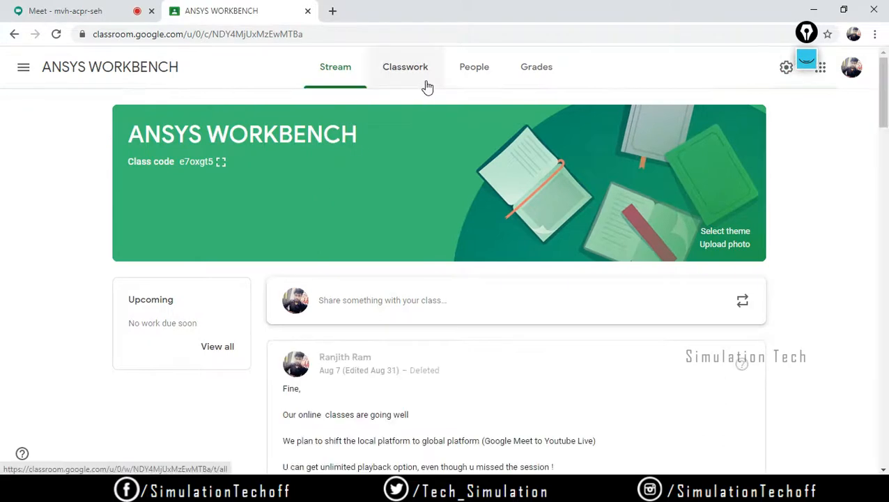
click(423, 72)
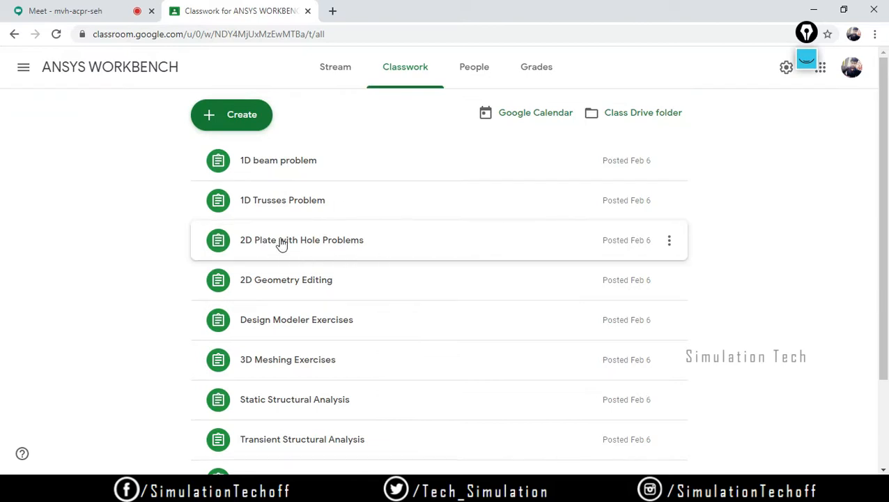
click(393, 242)
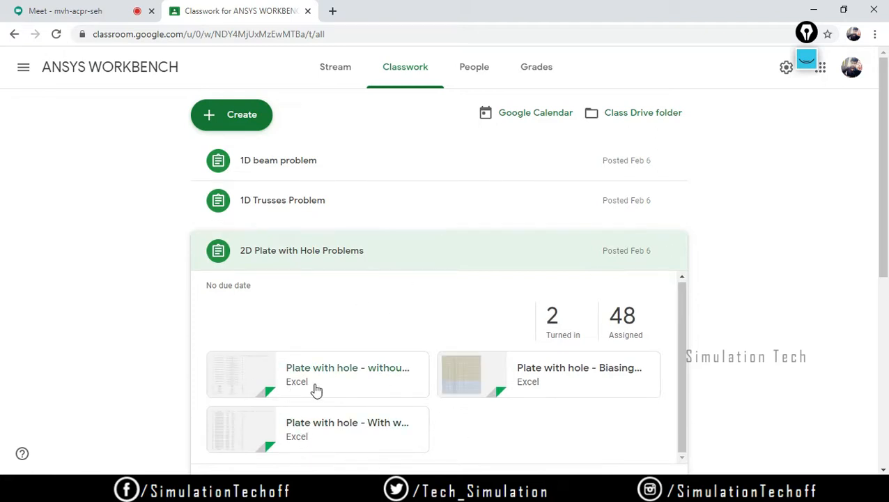
click(339, 384)
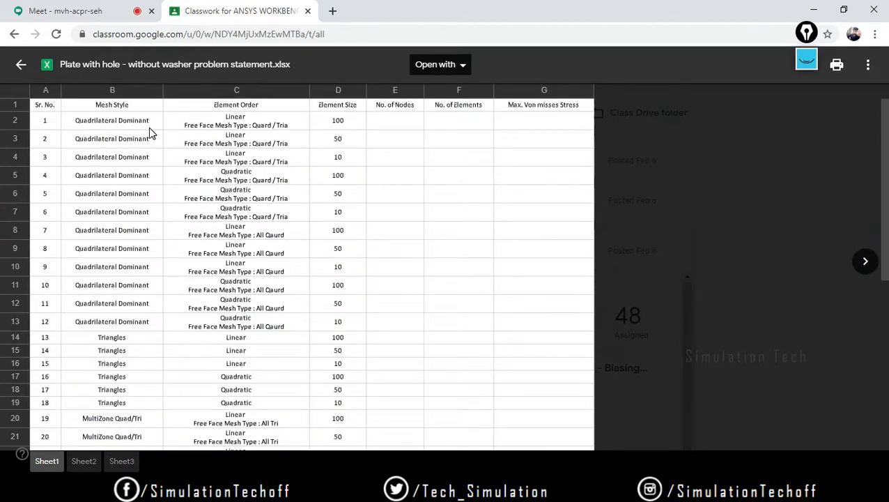
Review the mesh style, element order and element size cases in the spreadsheet, and switch back to ANSYS Mechanical.
scroll(113, 380, down, 2)
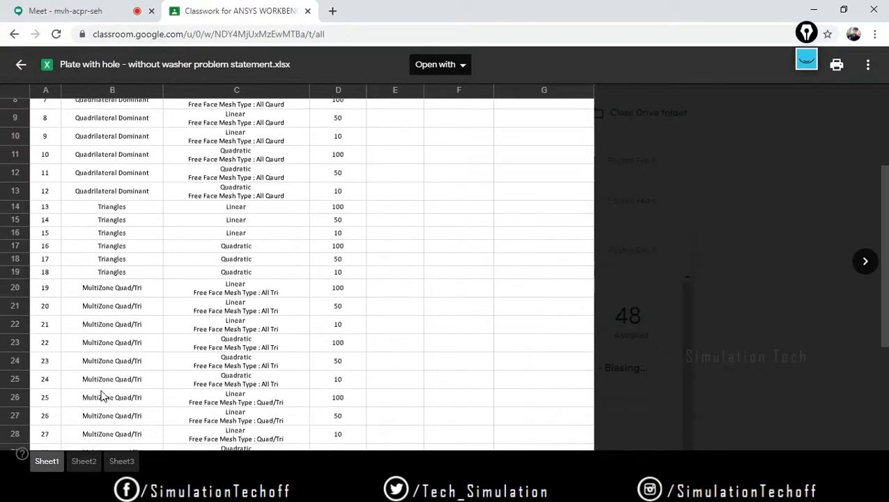
scroll(109, 387, up, 2)
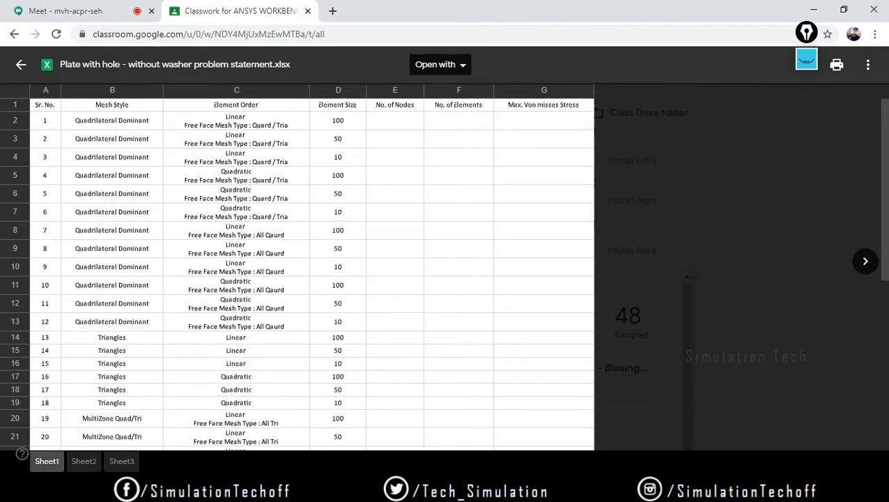
click(687, 435)
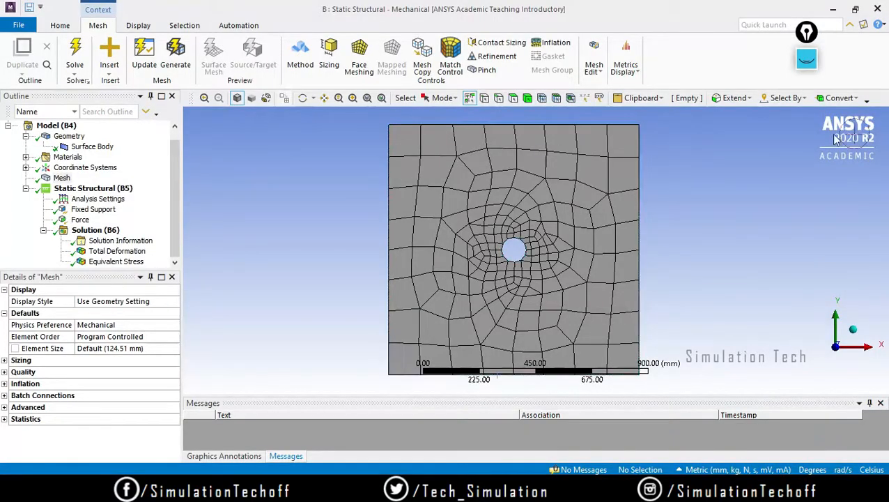
Show the annotation toolbar, turn off the whiteboard, and clear the handwritten "3 N/mm²" note from the screen.
click(806, 62)
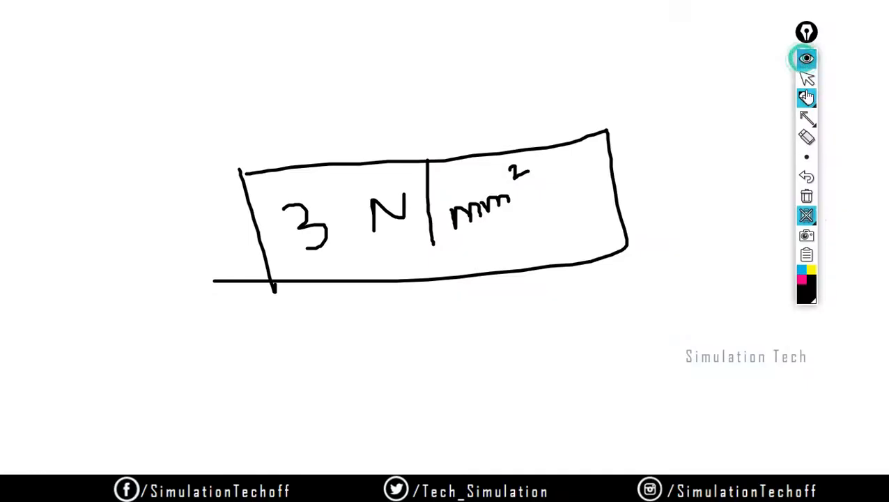
click(806, 214)
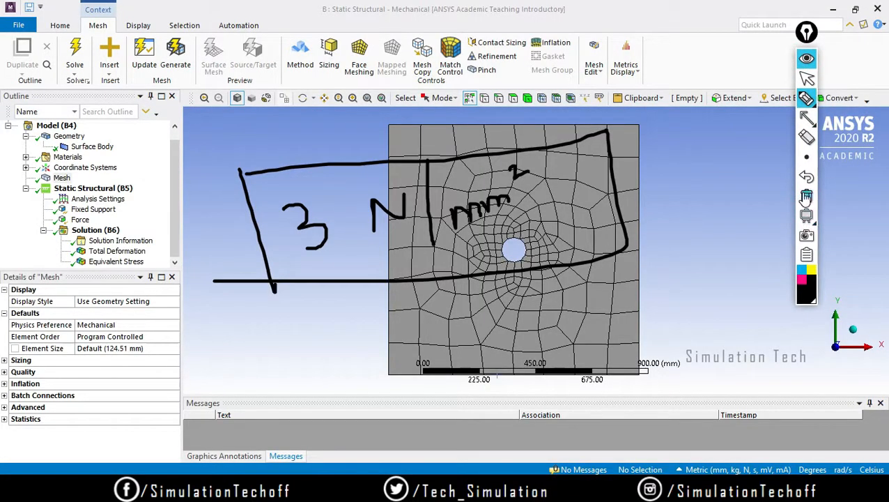
click(807, 196)
Outline one mesh element near the plate's upper edge with the pen, erase the outline, and return to the cursor.
mouse_move(516, 146)
mouse_down()
mouse_move(517, 174)
mouse_move(547, 175)
mouse_move(520, 149)
mouse_up()
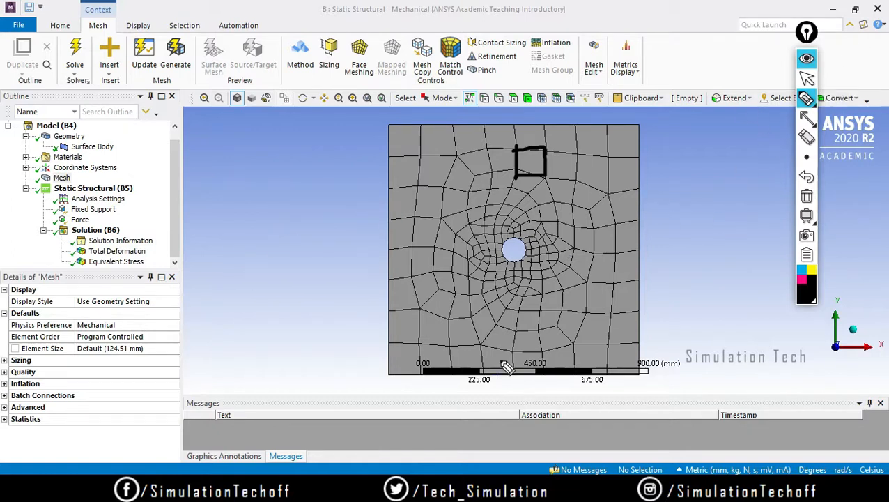
click(806, 196)
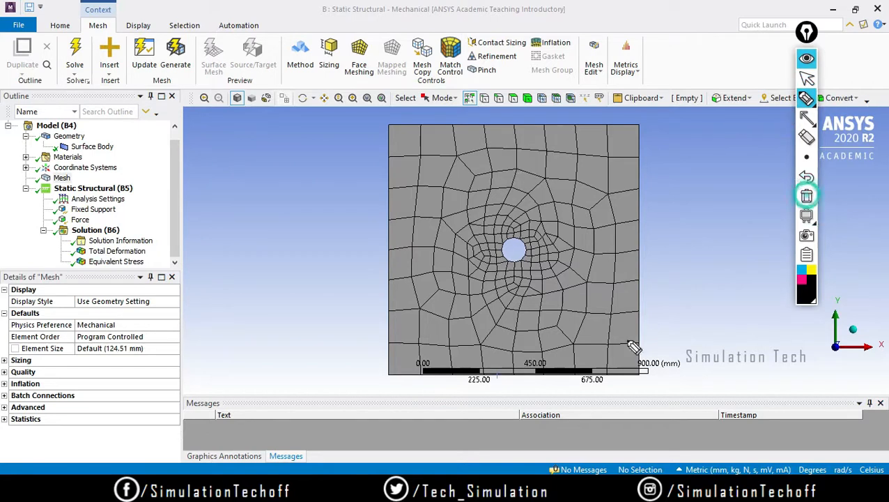
click(806, 78)
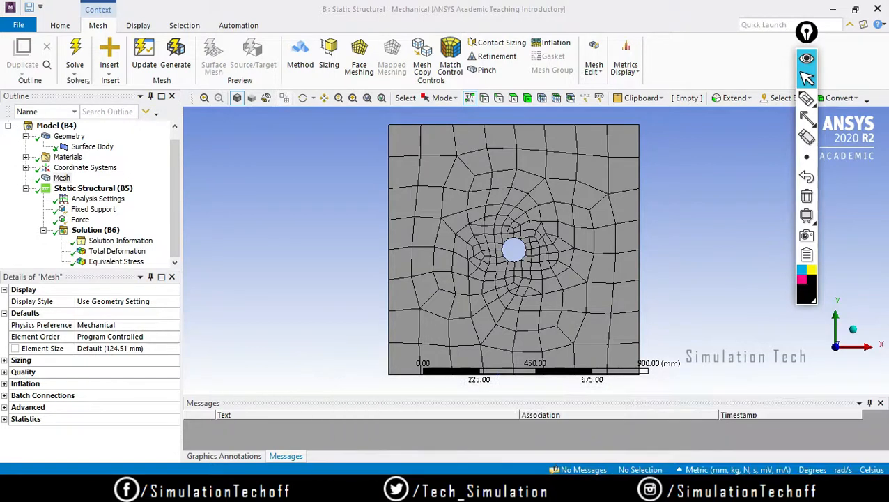
Check the problem-statement spreadsheet in Chrome for the result columns to fill in, and return to ANSYS Mechanical.
mouse_move(497, 488)
click(458, 439)
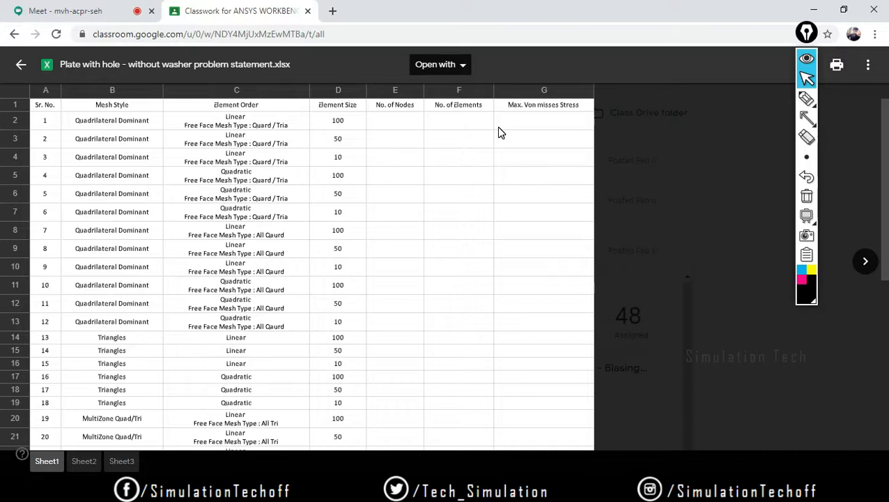
click(814, 9)
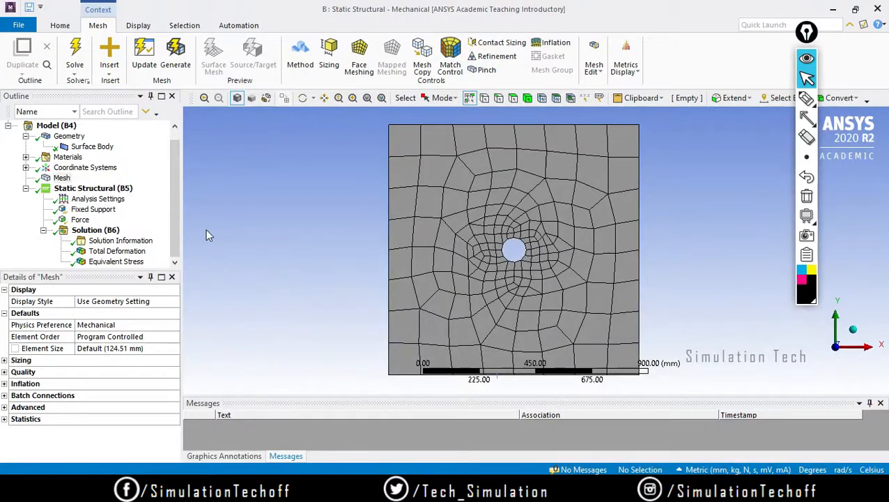
Try a mesh element size of 50 mm for the plate.
click(61, 179)
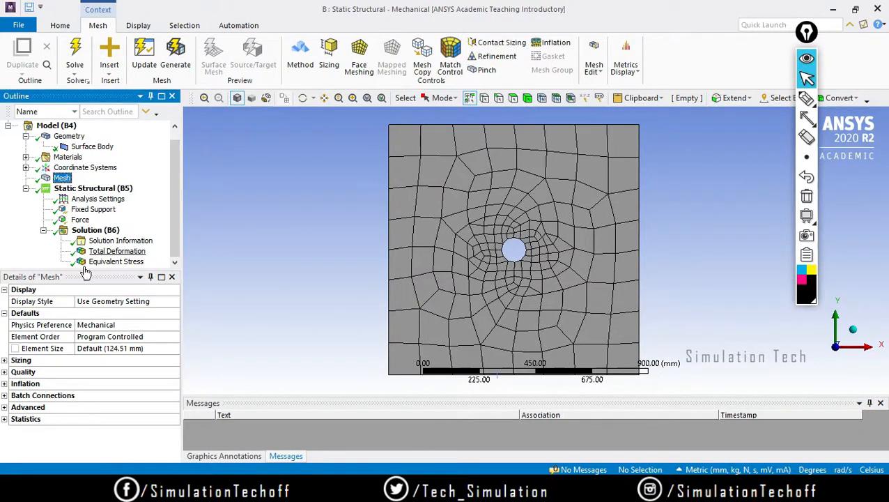
click(97, 349)
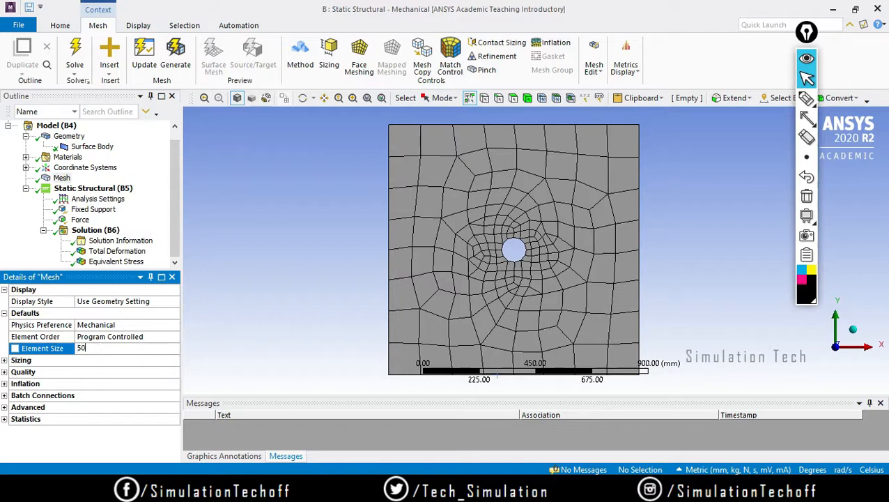
text(50)
key(Return)
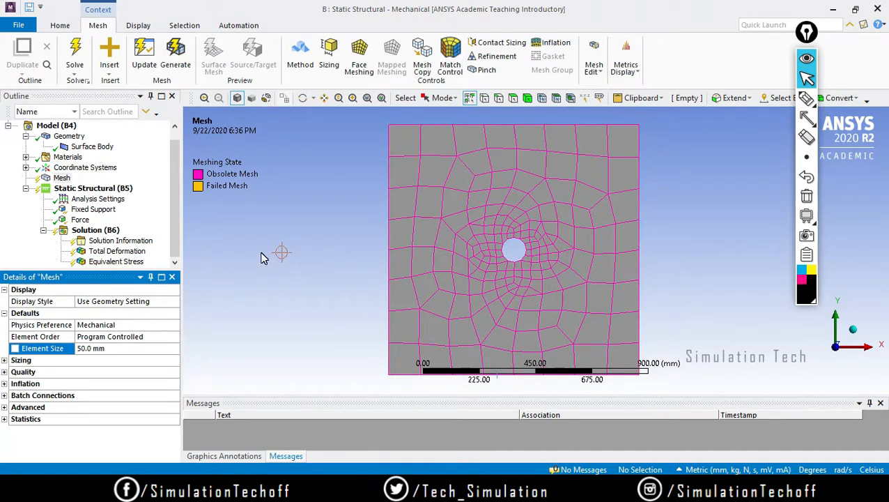
Try mesh element sizes of 100 mm and 500 mm in turn, ending with the plate in front view.
click(126, 341)
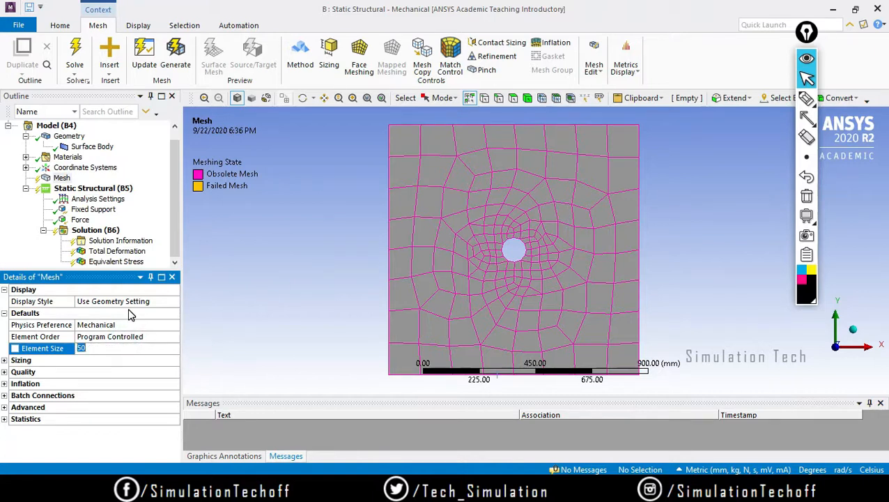
text(100)
key(Return)
click(120, 348)
text(500)
key(Return)
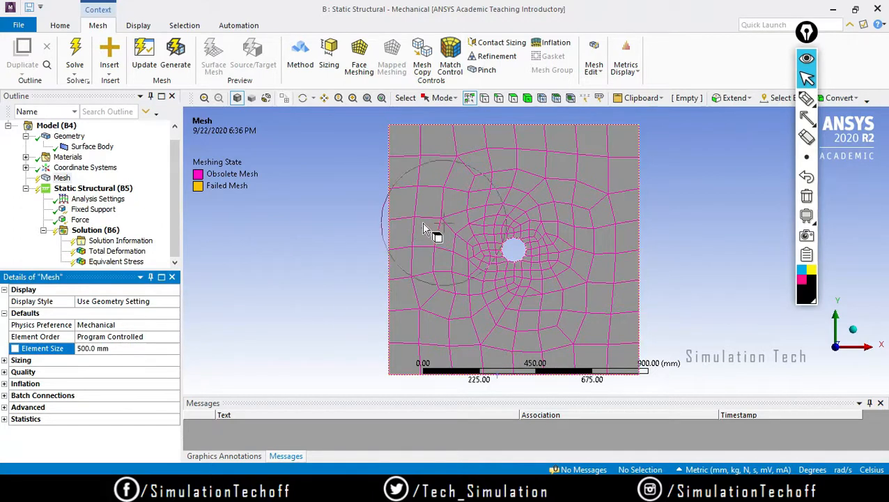
middle_drag(399, 276, 399, 299)
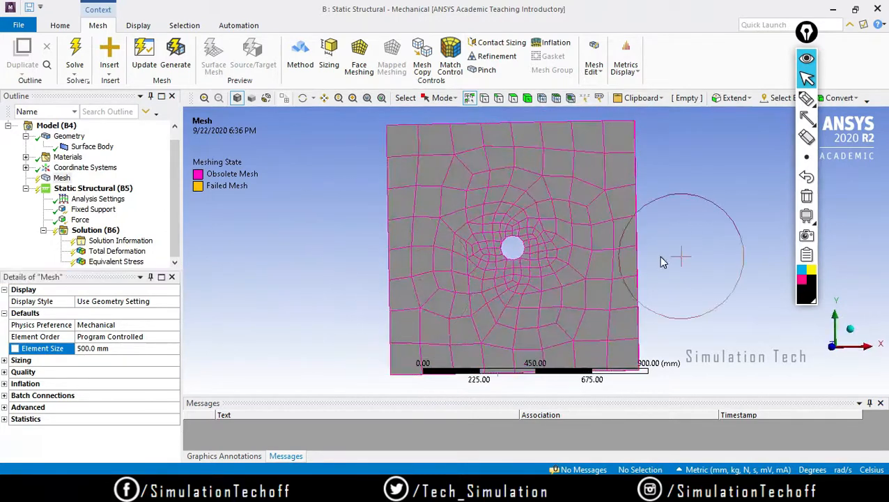
click(833, 346)
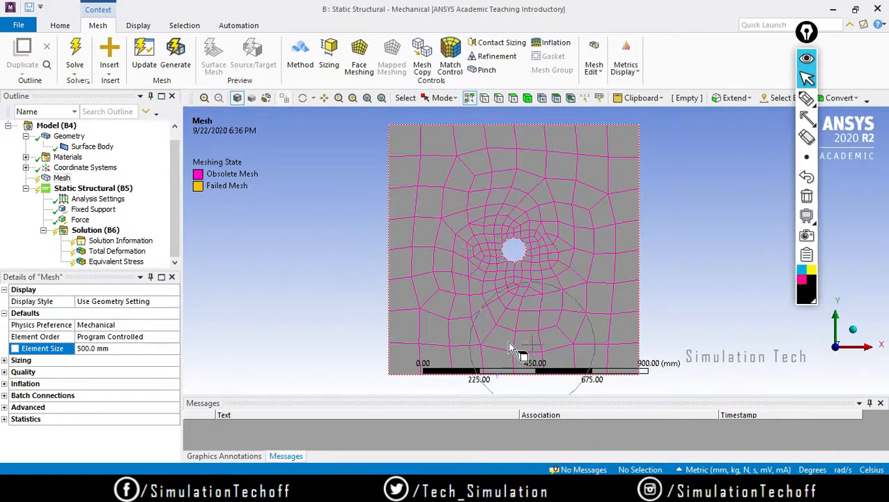
Set the mesh element size to 100 mm, generate the mesh, and inspect the elements around the hole.
click(128, 347)
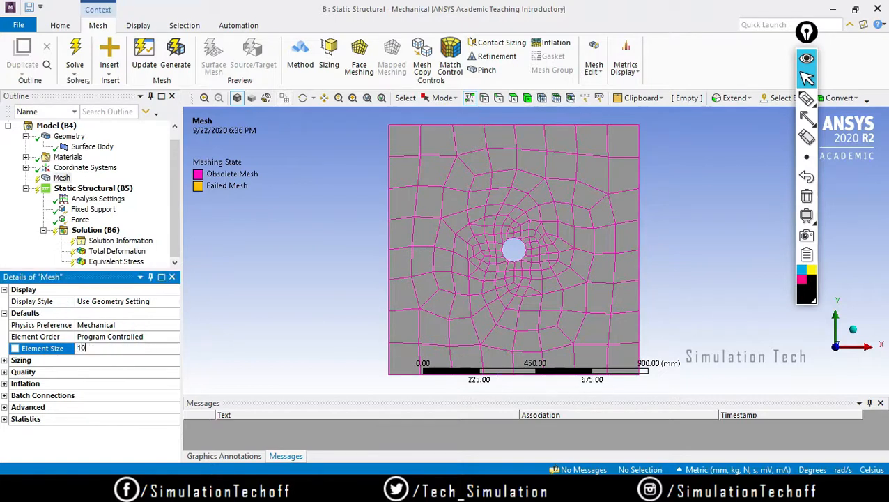
key(Return)
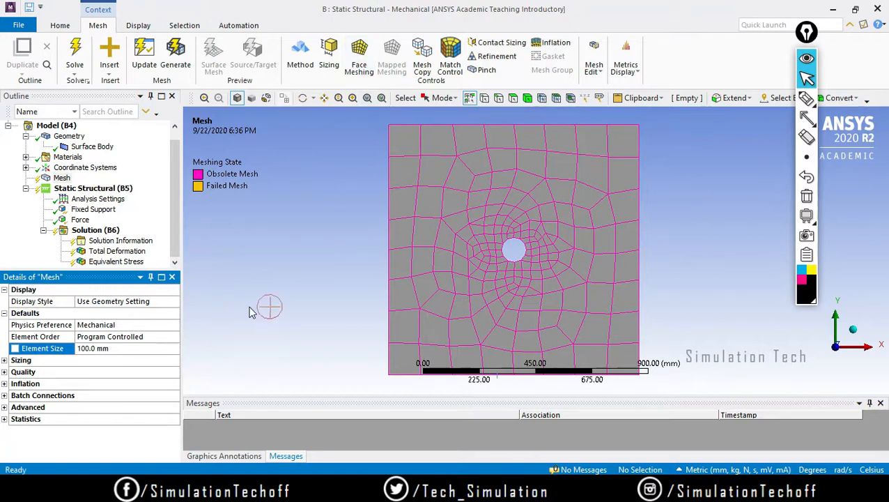
click(62, 178)
right_click(64, 180)
click(98, 220)
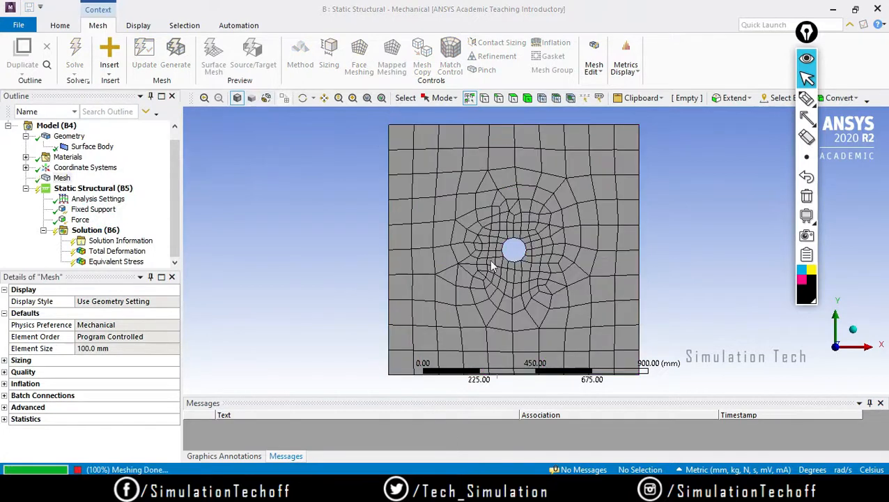
ctrl+middle_drag(530, 247, 464, 232)
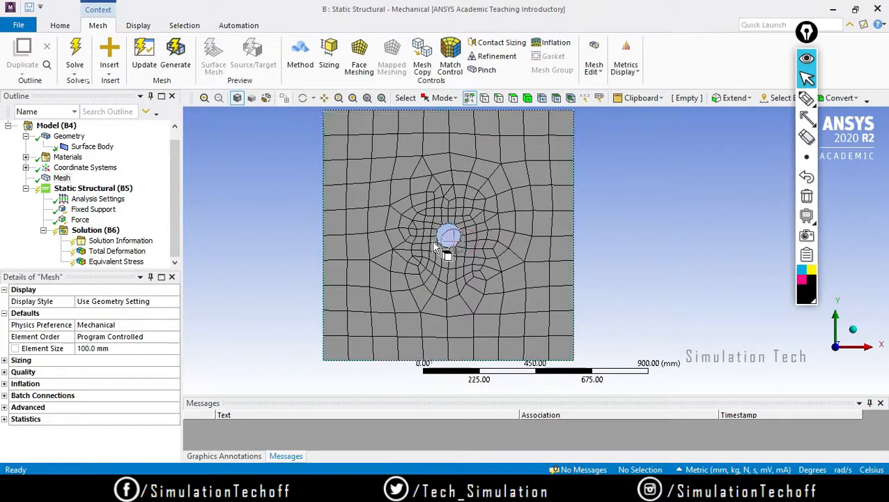
scroll(434, 244, down, 2)
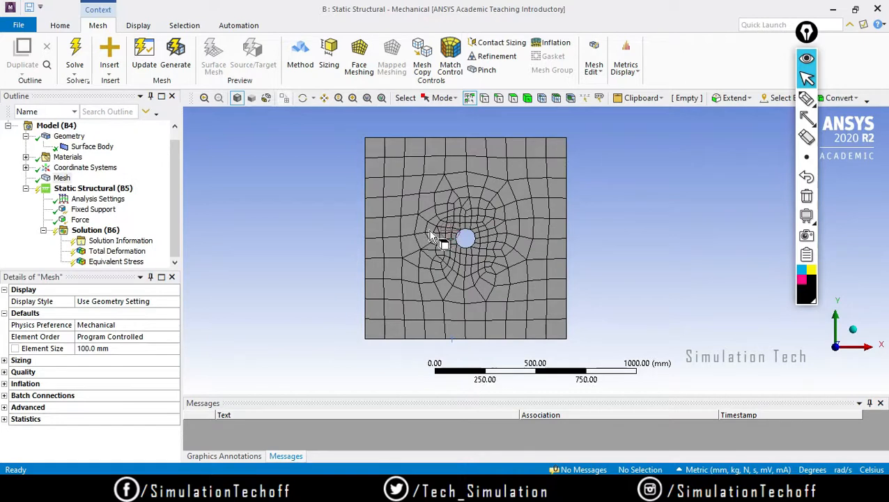
Set the mesh element size to 10 mm and solve the static structural analysis.
click(108, 337)
click(104, 348)
text(10)
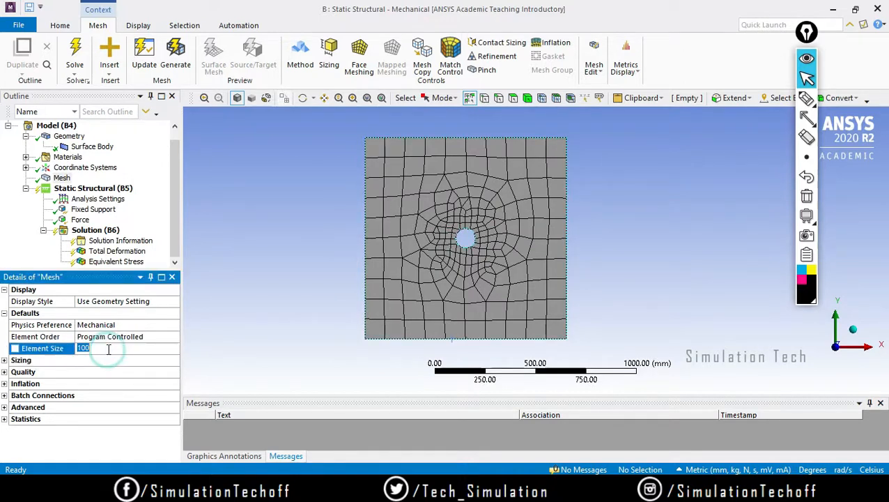
key(Return)
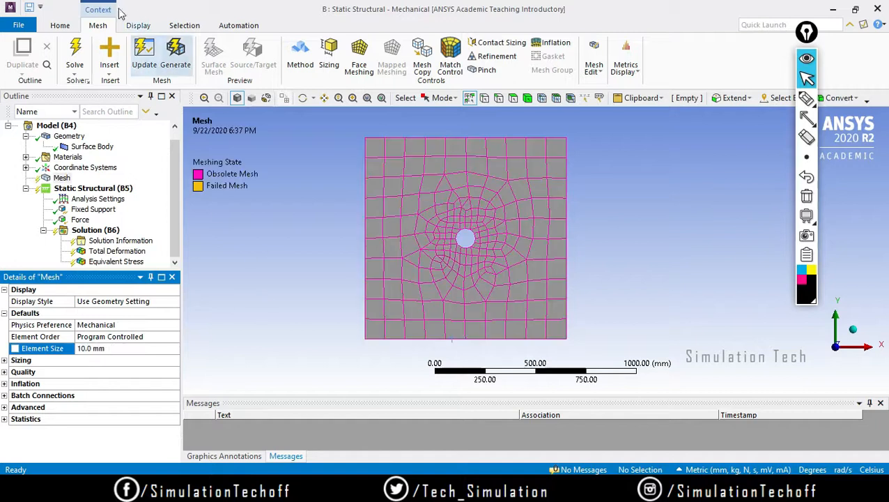
click(73, 51)
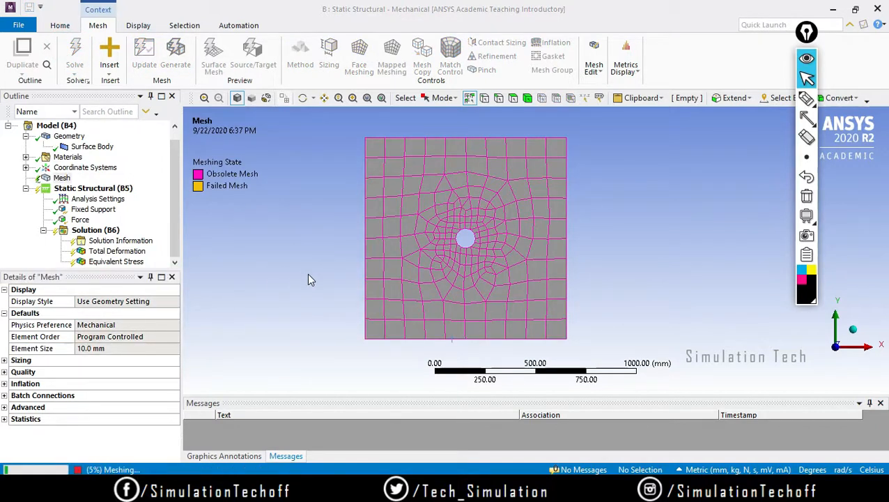
double_click(117, 469)
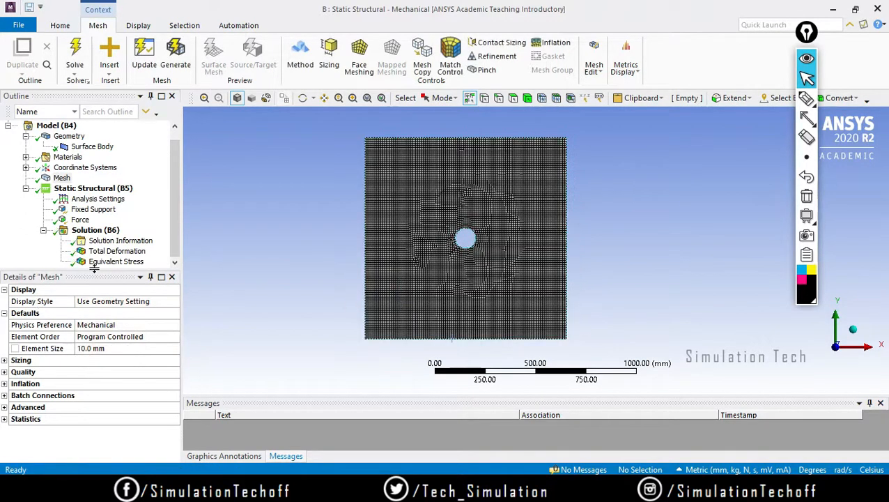
Display the total deformation result and the equivalent stress result of the solved plate.
click(112, 252)
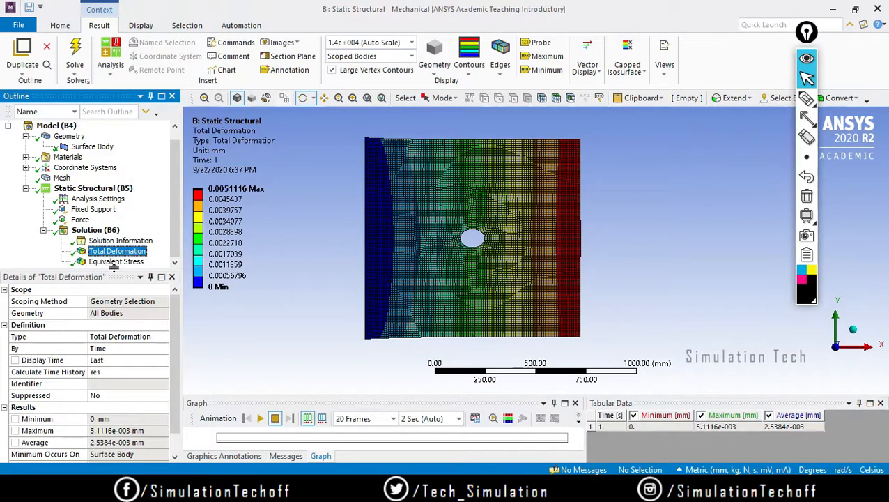
click(115, 262)
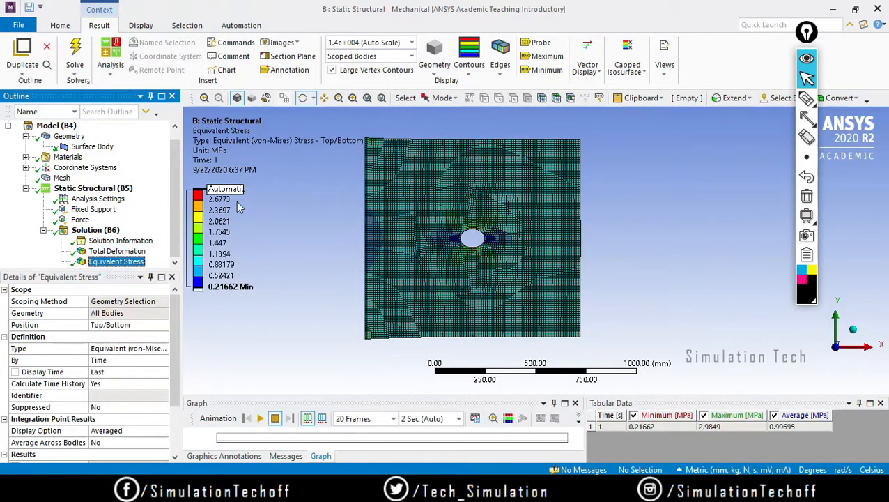
Box the legend's maximum stress with the pen, handwrite "3N/mm²" beside the plate, and erase all the marks.
click(807, 97)
mouse_move(199, 199)
mouse_down()
mouse_move(197, 172)
mouse_move(266, 171)
mouse_move(259, 203)
mouse_move(181, 207)
mouse_up()
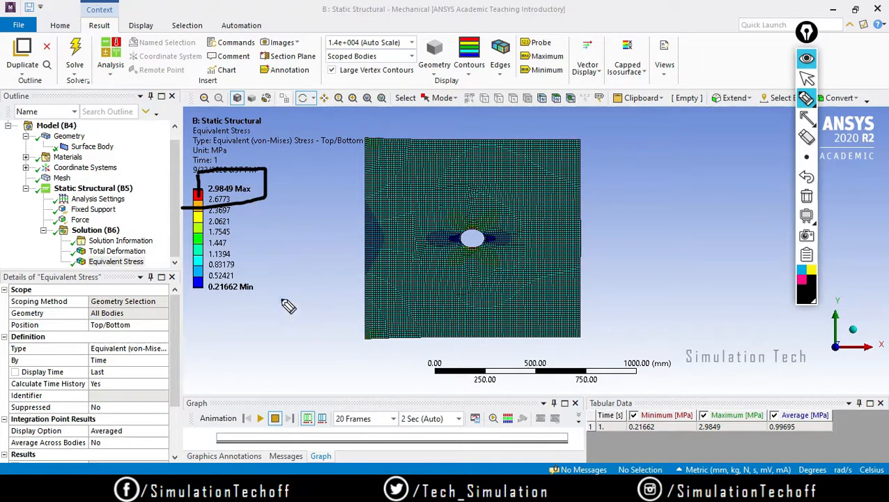
mouse_move(276, 328)
mouse_down()
mouse_move(301, 357)
mouse_move(285, 354)
mouse_move(341, 308)
mouse_move(344, 317)
mouse_move(397, 312)
mouse_move(401, 319)
mouse_up()
drag(396, 285, 426, 291)
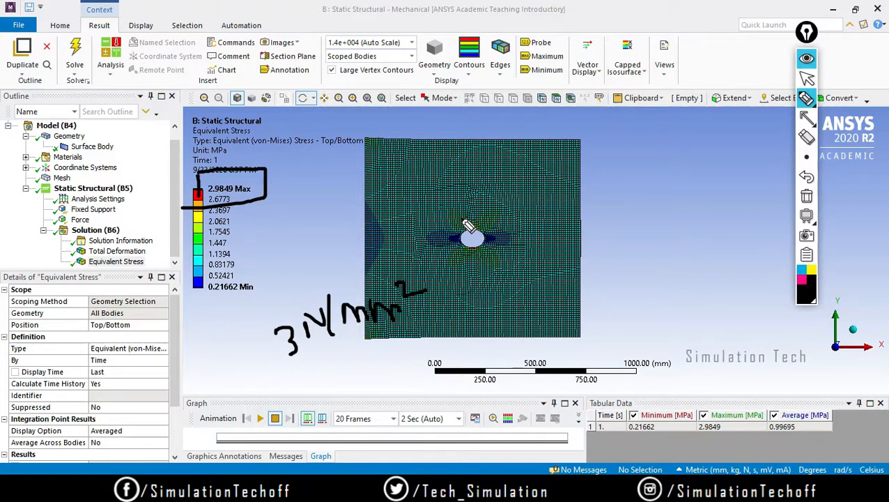
click(806, 196)
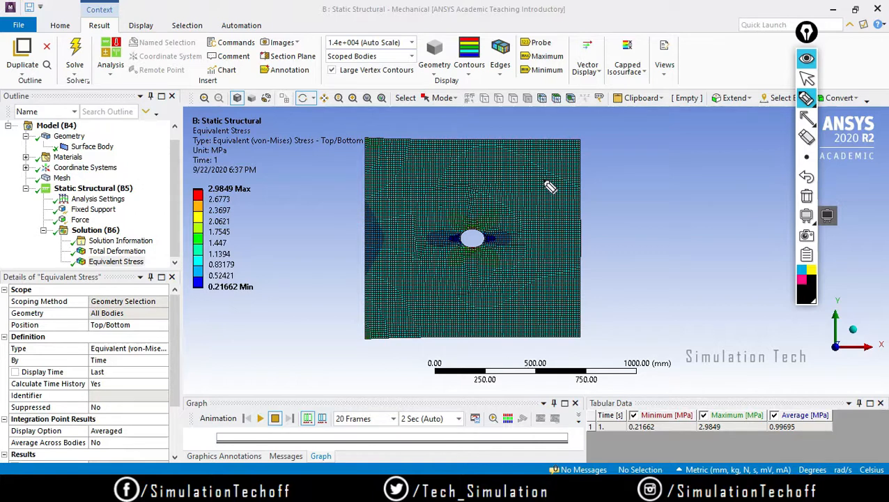
Open a blank whiteboard and draw a vertical and a horizontal graph axis with the straight line tool.
click(805, 215)
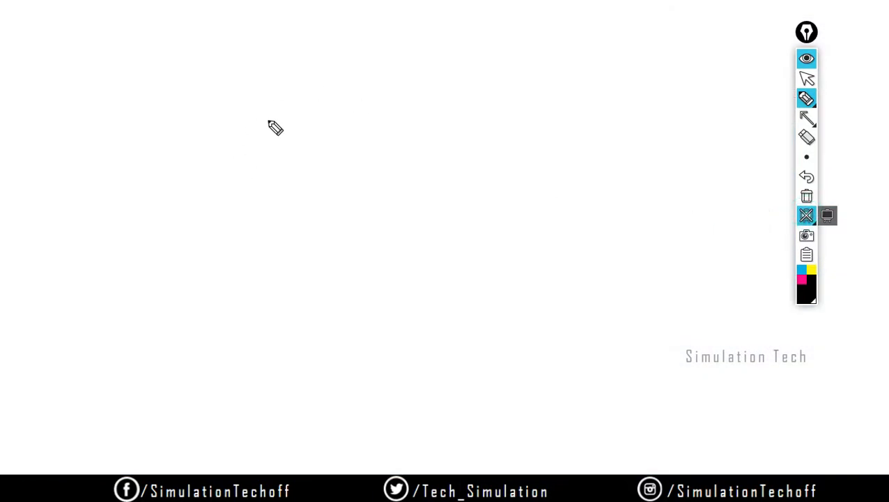
mouse_move(805, 117)
click(751, 119)
drag(253, 110, 253, 160)
mouse_move(254, 211)
mouse_down()
mouse_move(253, 334)
mouse_move(591, 333)
mouse_up()
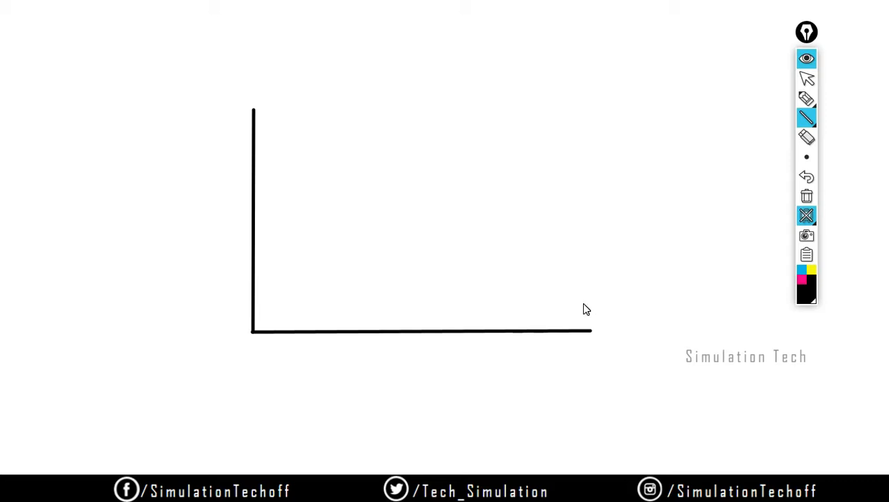
Sketch a black curve that rises steeply in a straight line from the graph's origin and flattens into a freehand plateau.
click(805, 124)
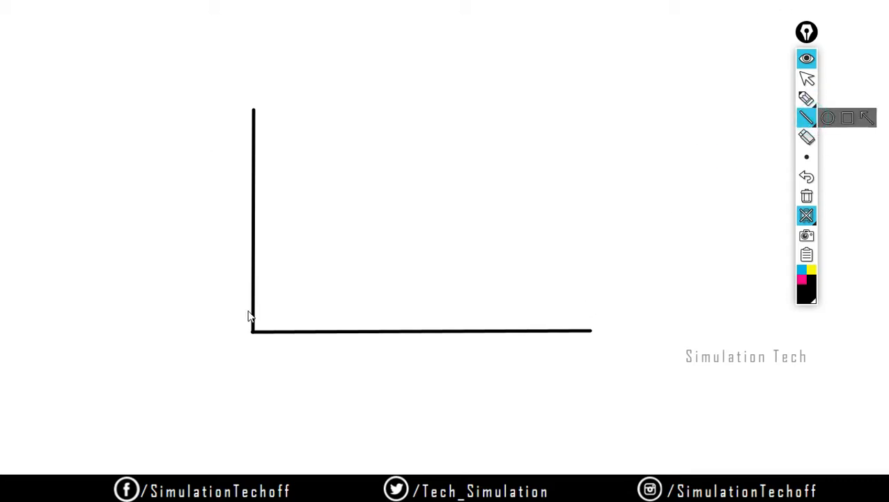
mouse_move(254, 332)
mouse_down()
mouse_move(277, 286)
mouse_move(284, 171)
mouse_up()
click(807, 98)
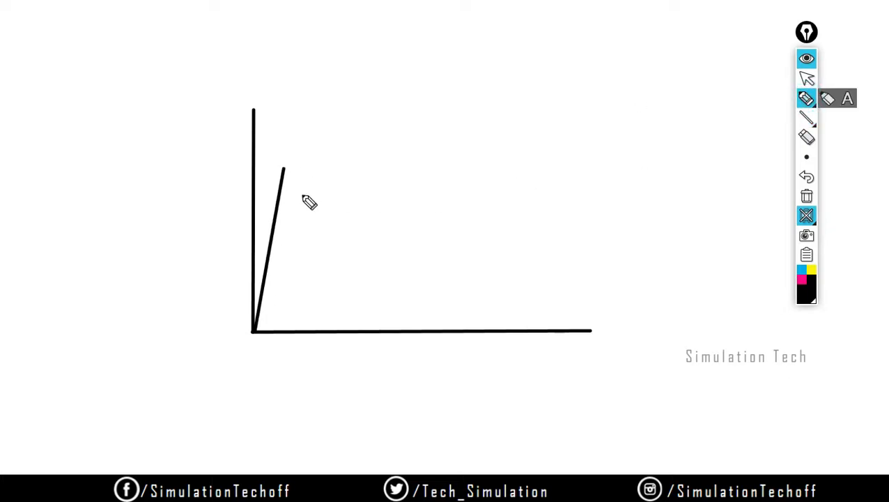
mouse_move(284, 172)
mouse_down()
mouse_move(302, 153)
mouse_move(334, 143)
mouse_move(471, 140)
mouse_up()
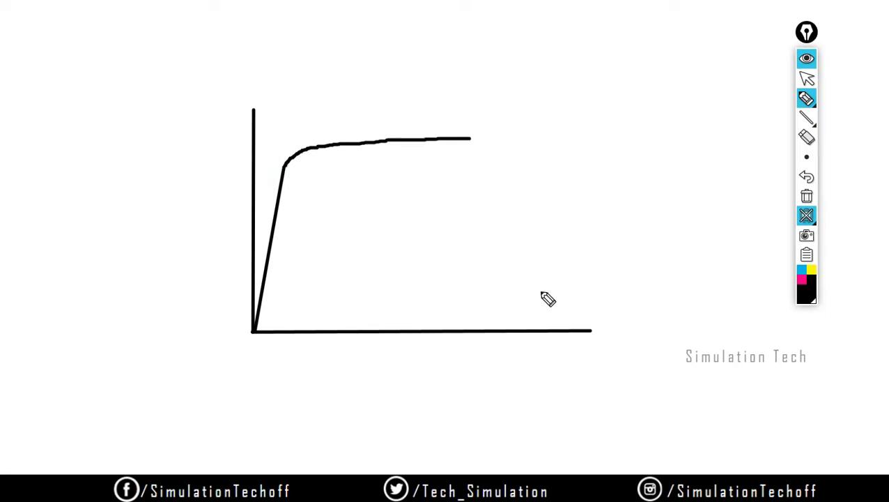
Add the text label "Accuracy %" beside the vertical axis.
click(807, 99)
click(847, 99)
click(152, 195)
text(ac)
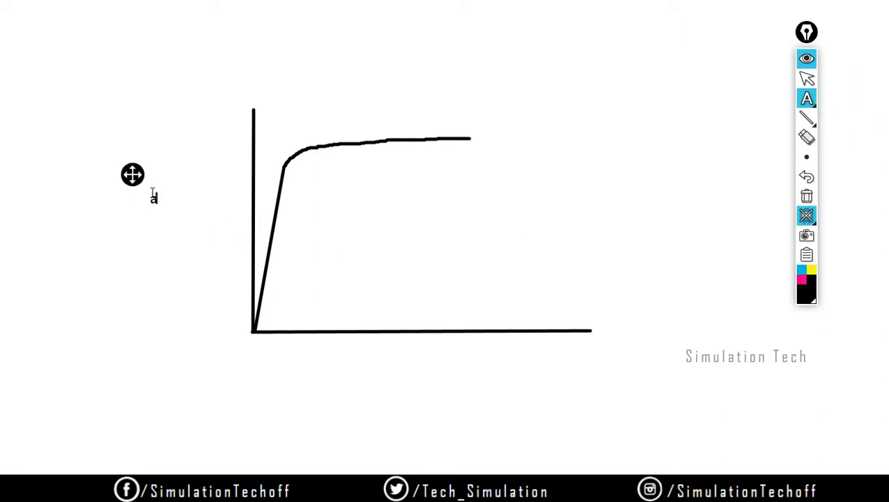
key(BackSpace)
text(A)
Add the text label "100 %" beside the upper end of the vertical axis and move it slightly higher.
click(212, 133)
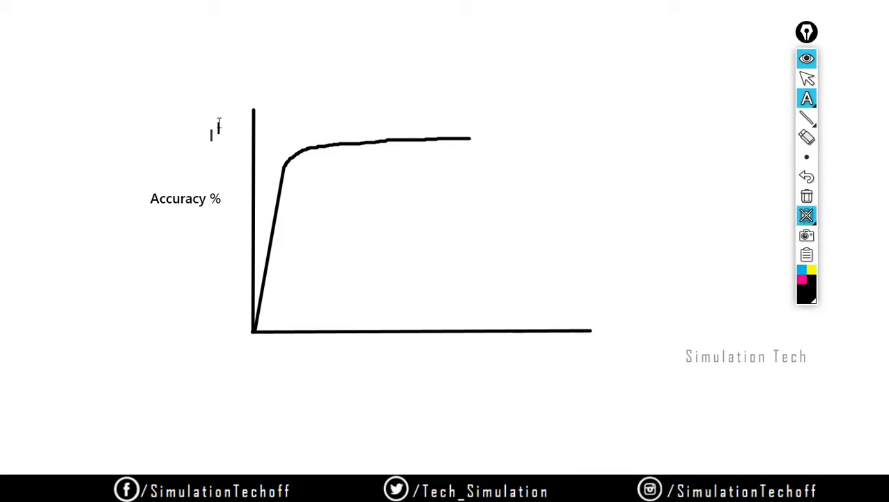
click(219, 126)
text(100)
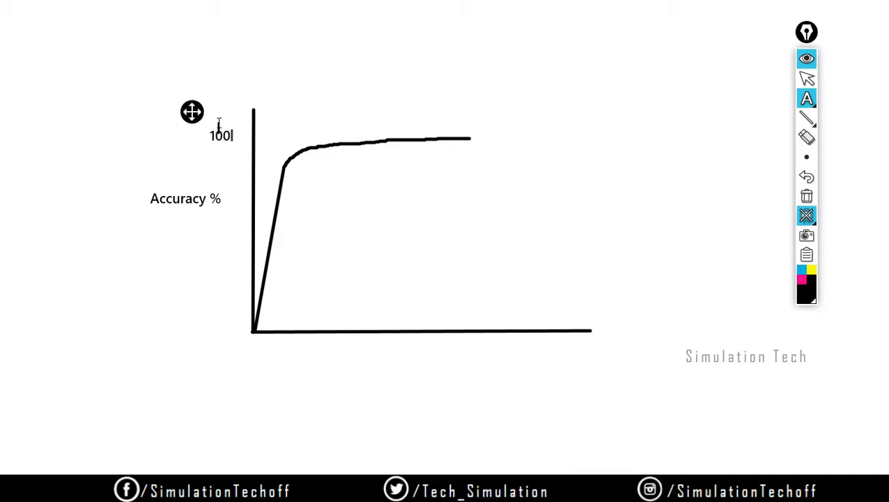
text( %)
drag(192, 111, 193, 98)
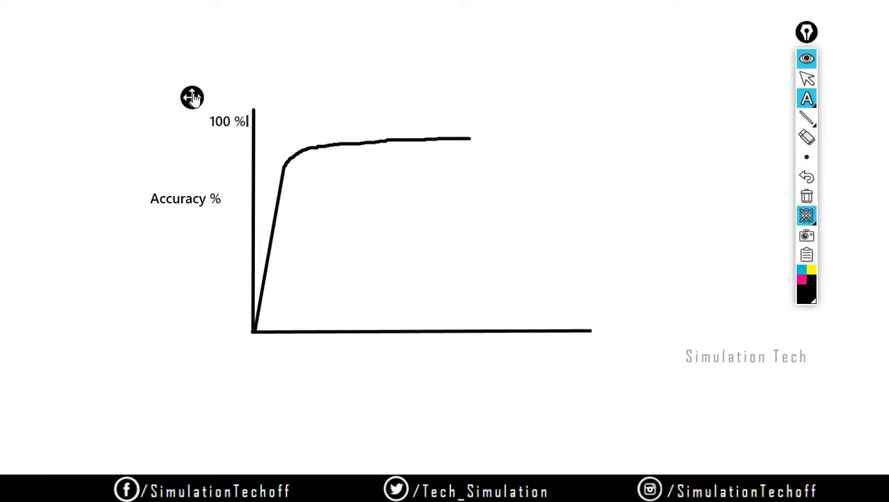
Draw a pink horizontal straight line from the vertical axis just above the curve, replacing the first attempt.
click(801, 279)
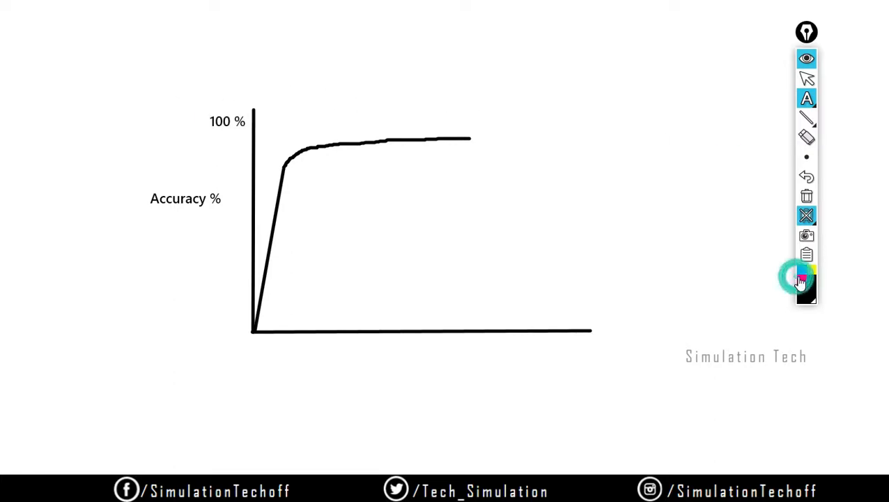
click(806, 117)
click(253, 118)
drag(282, 121, 480, 119)
click(806, 176)
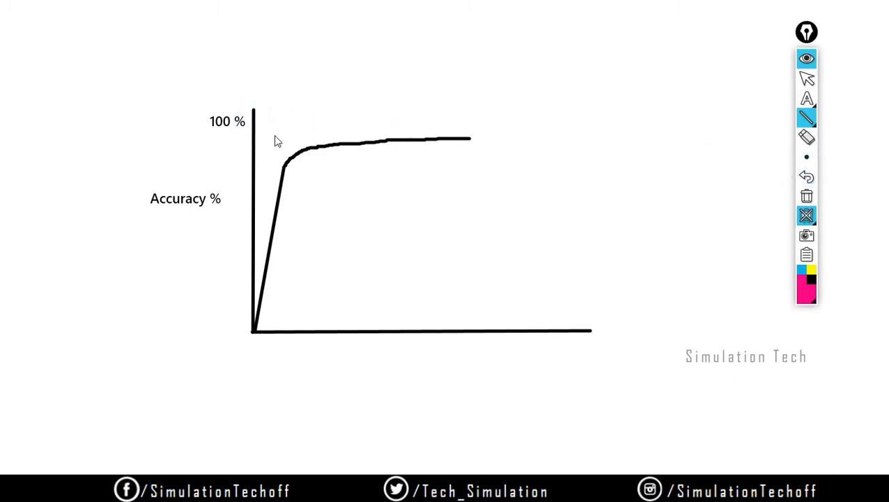
click(805, 294)
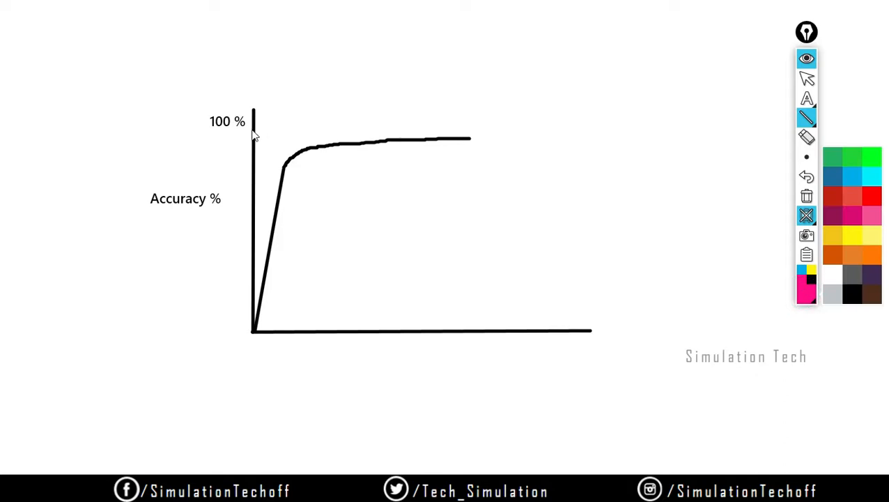
drag(255, 137, 497, 136)
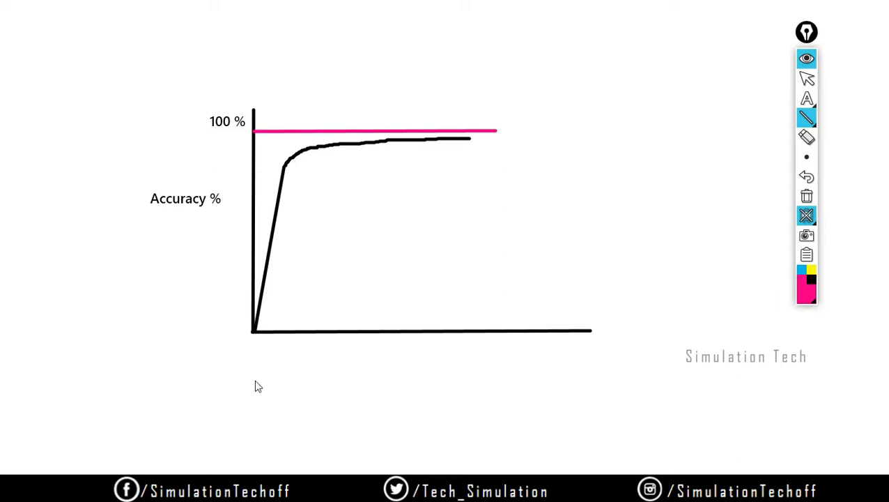
Add the blue text label "Size of the Element" below the horizontal axis.
click(807, 99)
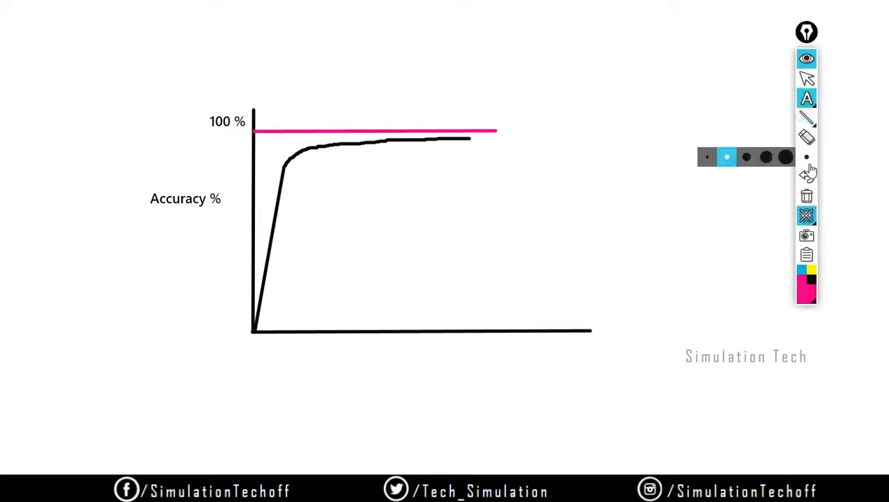
click(812, 280)
right_click(814, 268)
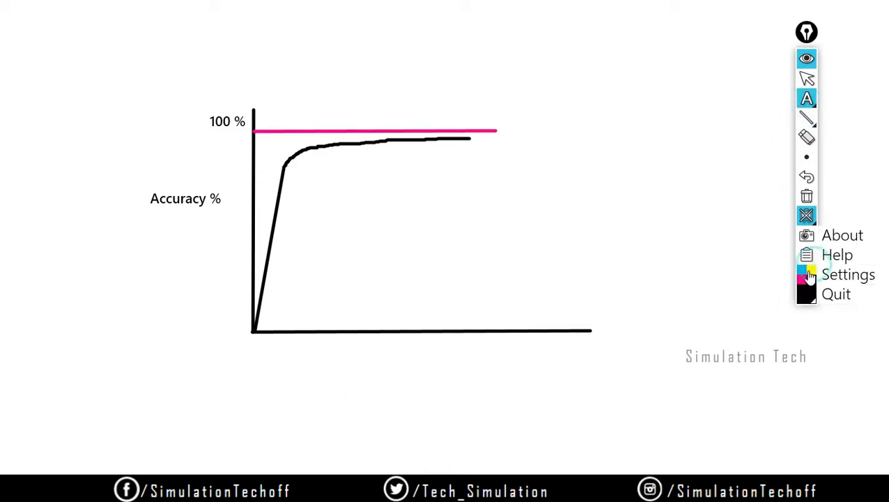
click(802, 271)
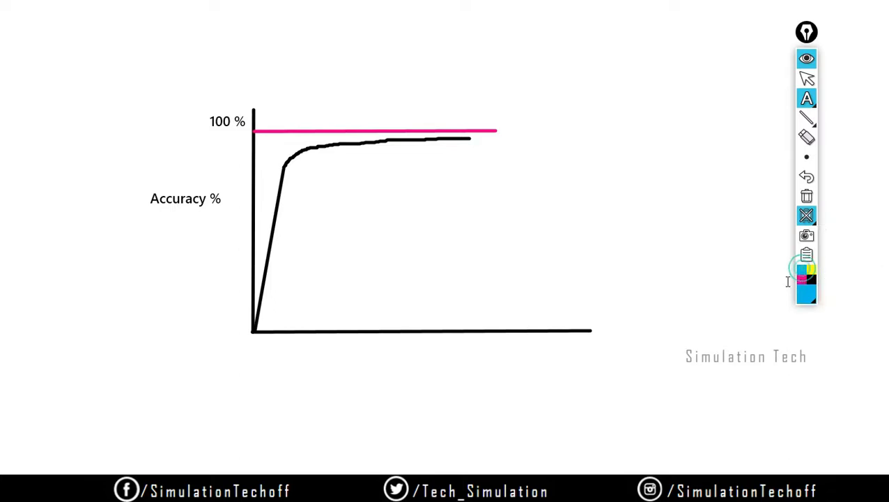
click(396, 331)
text(Sa)
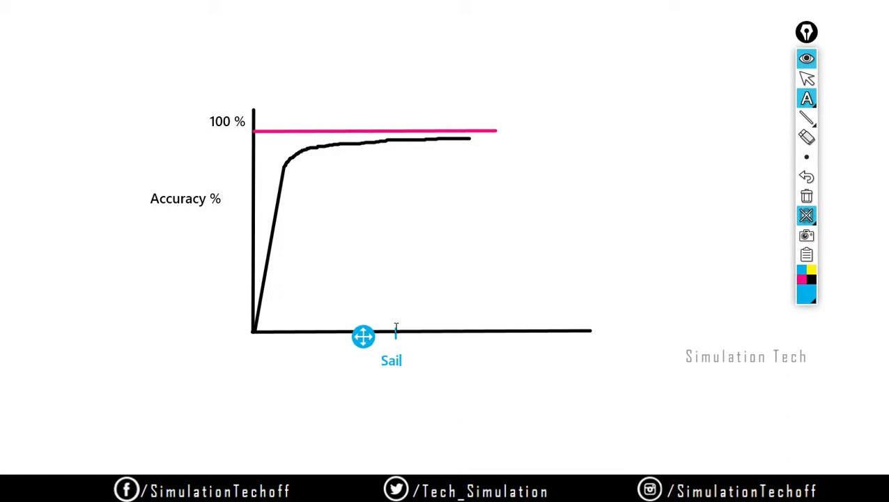
key(BackSpace)
text(Size of the El)
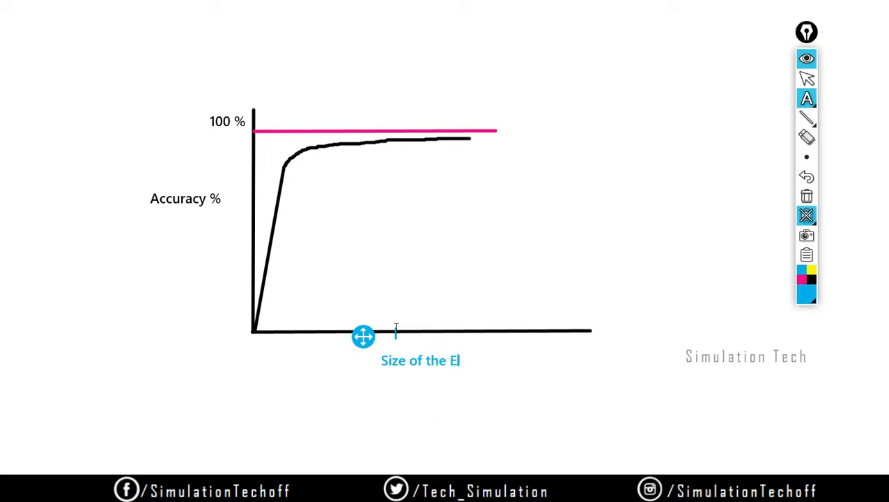
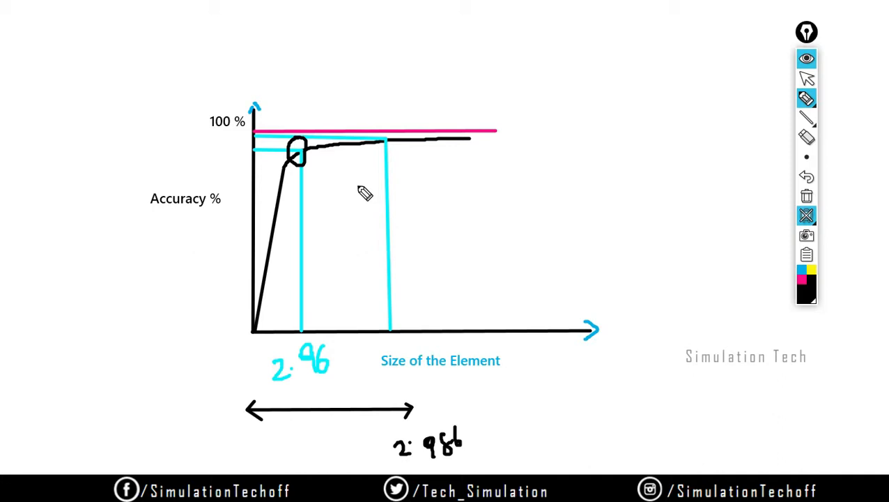
Draw a check mark beside the 100 % label, and clear the whiteboard to return to the solved plate model.
drag(155, 148, 184, 123)
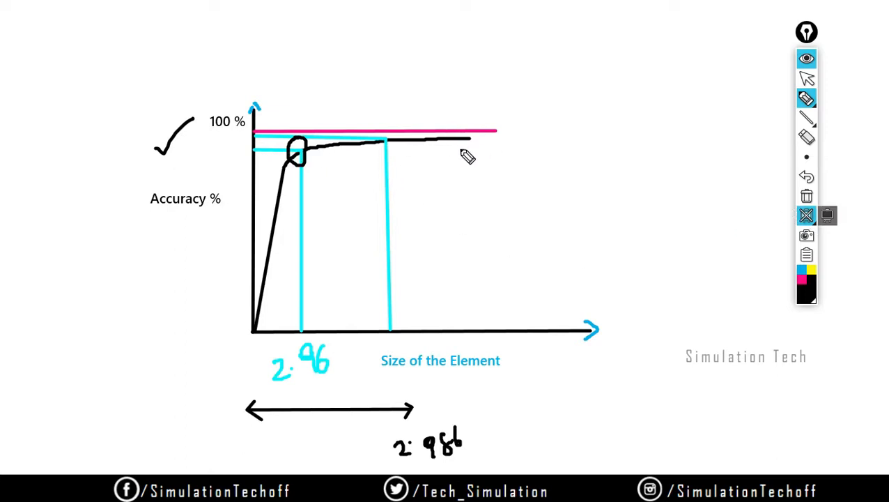
click(806, 197)
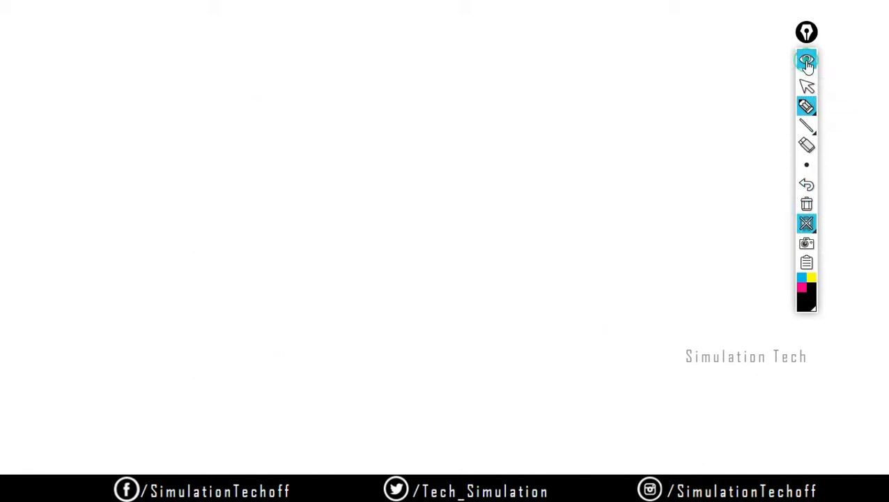
click(806, 59)
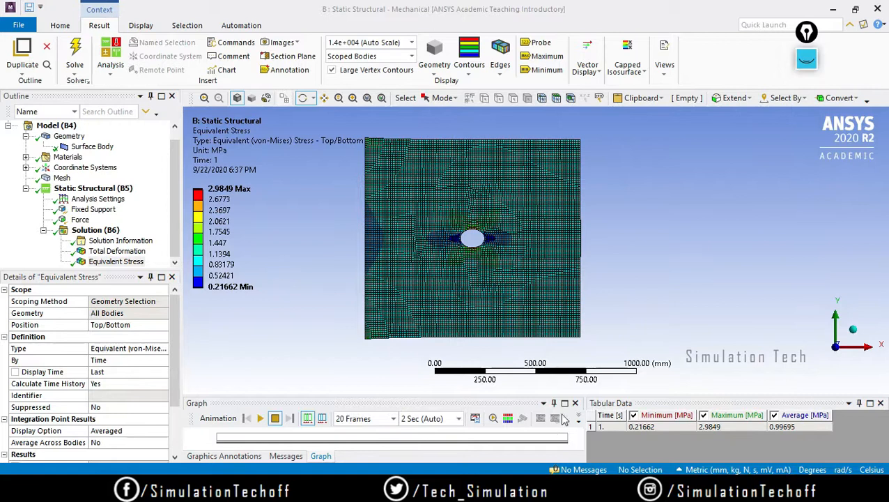
Examine the mesh cases in the problem statement spreadsheet and return to the plate's mesh details in ANSYS Mechanical.
click(61, 178)
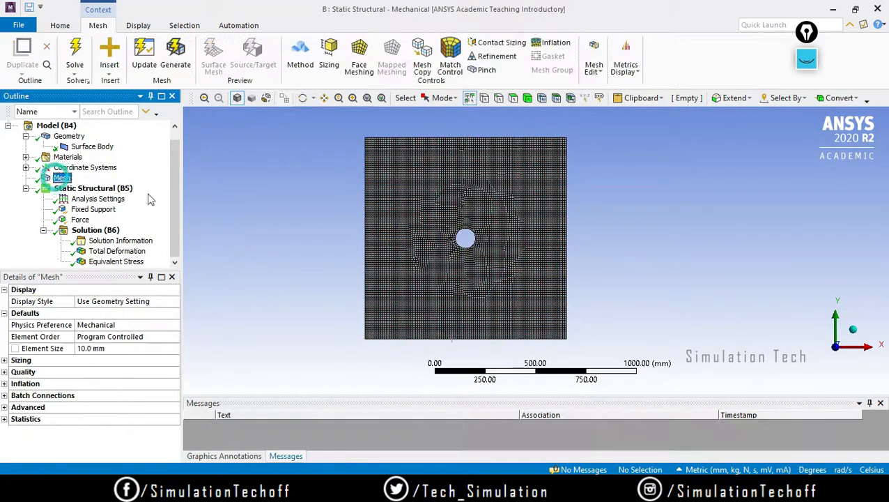
click(459, 439)
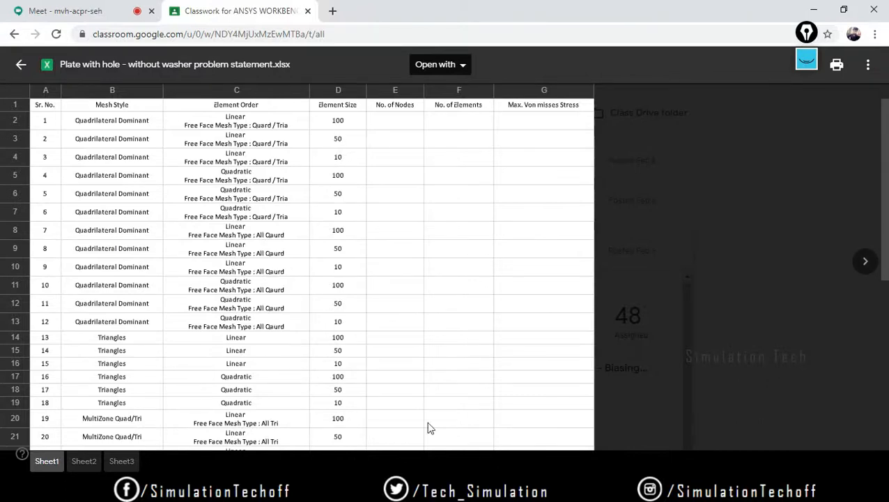
mouse_move(441, 446)
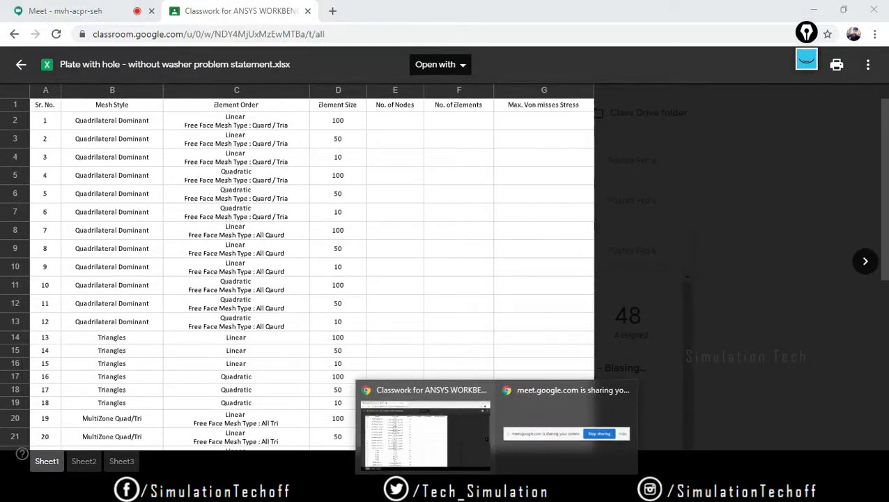
click(612, 488)
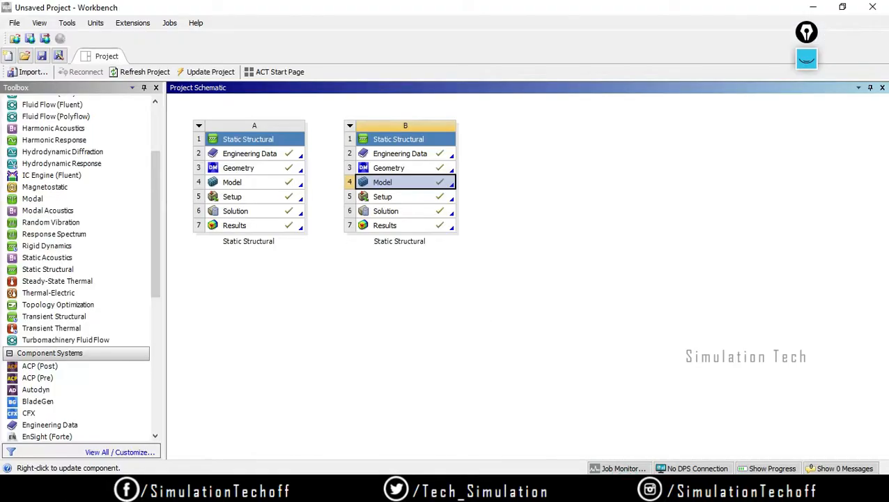
mouse_move(600, 488)
click(818, 434)
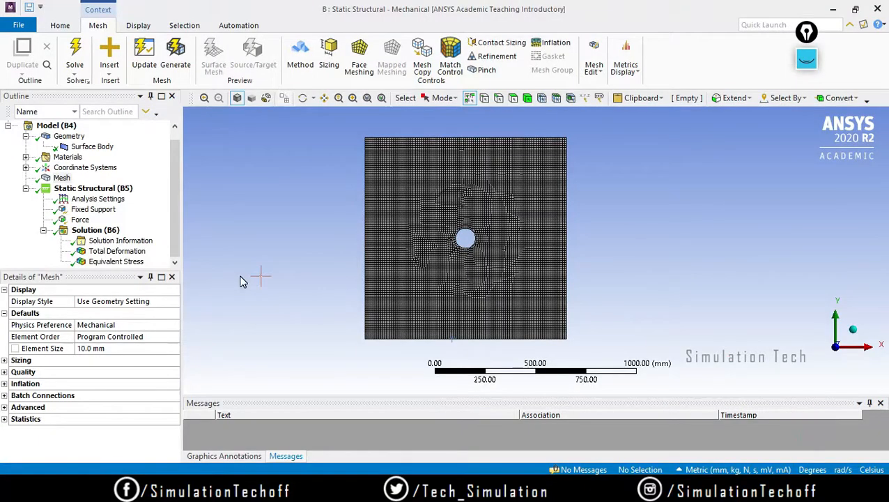
click(62, 179)
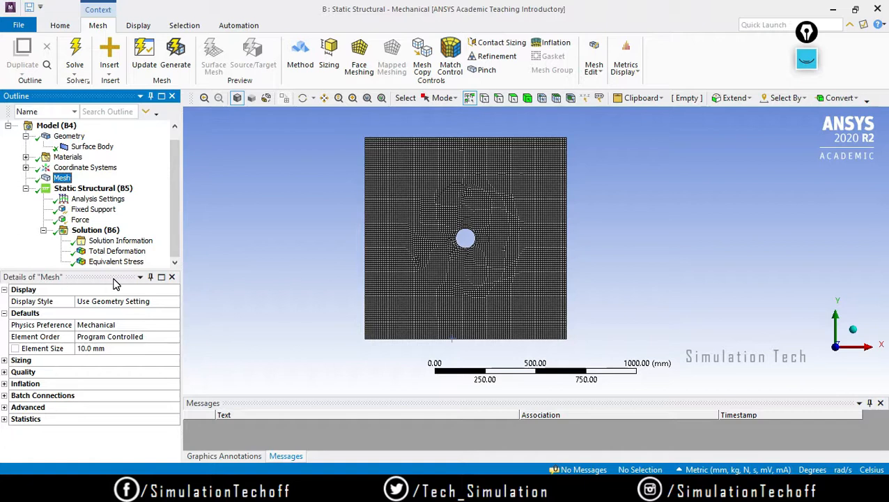
Over the model, handwrite "GLOBAL" with an arrow and check mark by the mesh details and "LOCAL" beside the plate, and erase all the marks.
click(806, 59)
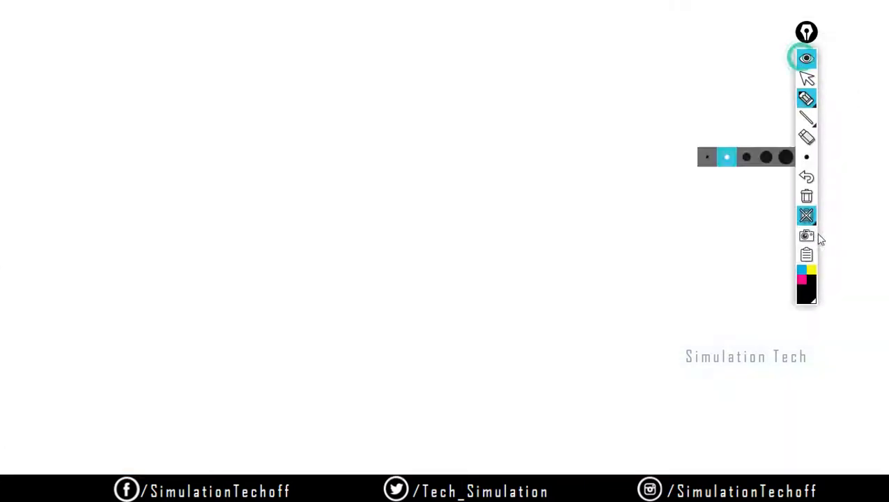
click(807, 216)
drag(135, 372, 193, 382)
mouse_move(229, 347)
mouse_down()
mouse_move(253, 373)
mouse_move(279, 345)
mouse_move(314, 353)
mouse_up()
drag(323, 322, 336, 339)
drag(197, 359, 212, 334)
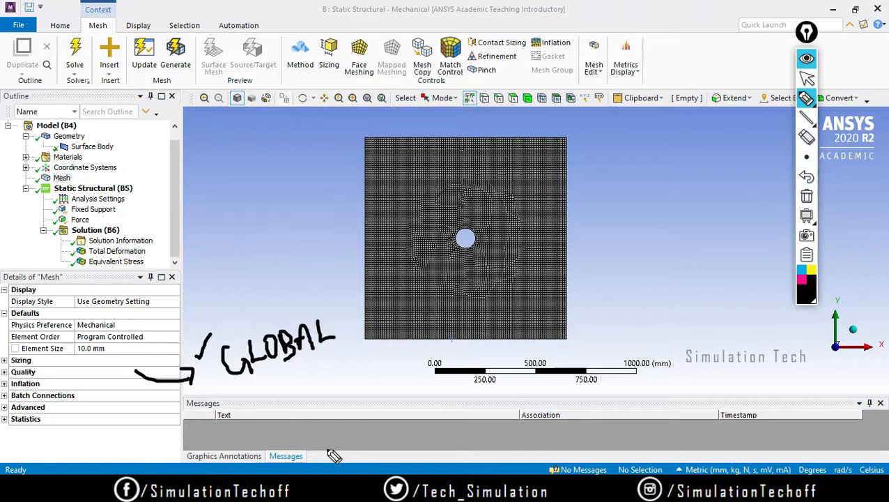
mouse_move(245, 192)
mouse_down()
mouse_move(279, 229)
mouse_move(323, 193)
mouse_move(335, 205)
mouse_up()
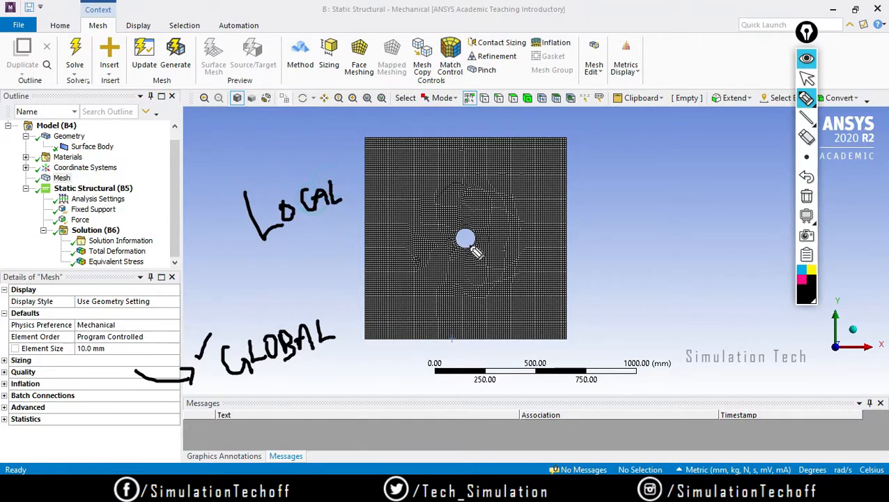
click(807, 195)
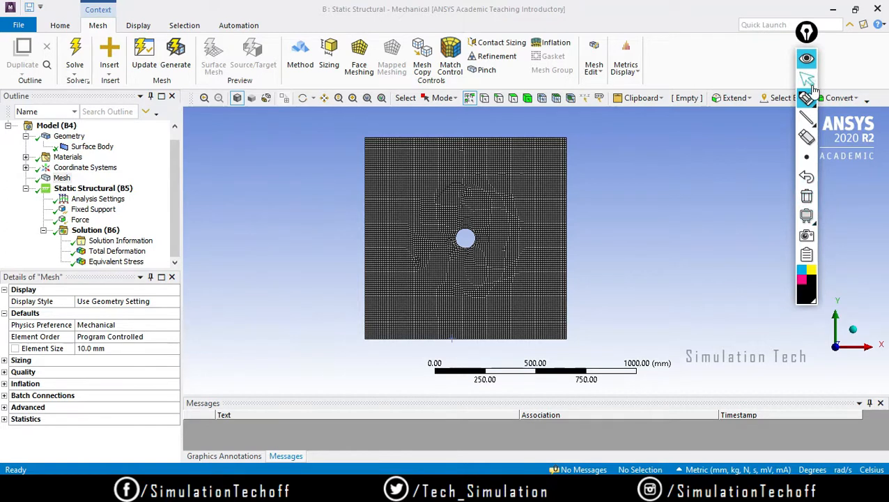
click(806, 79)
Insert a mesh method under the mesh and scope it to the plate's surface body.
click(60, 180)
right_click(60, 180)
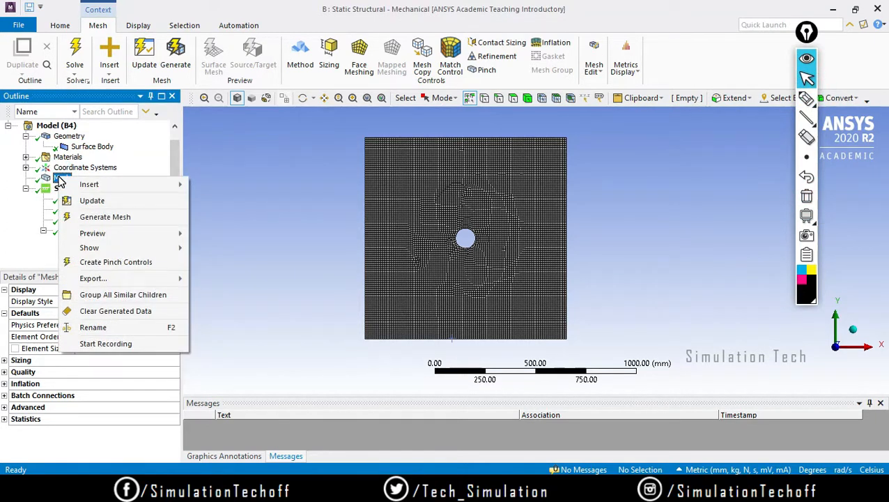
mouse_move(78, 187)
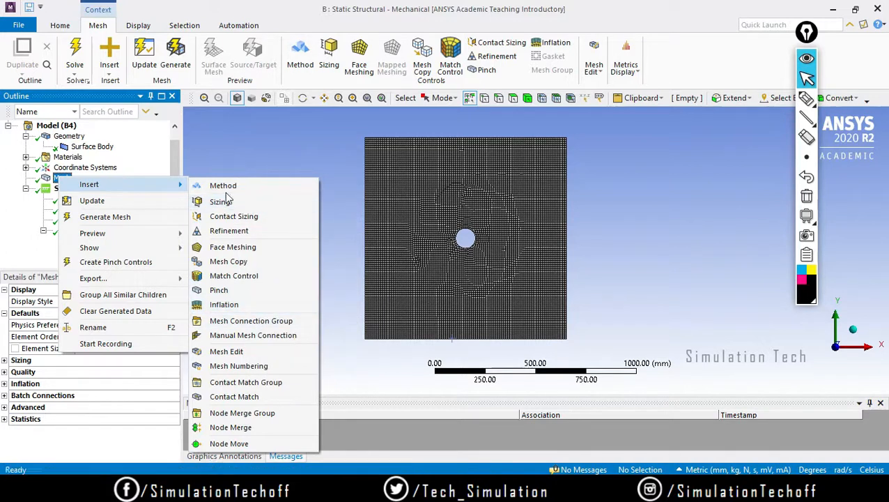
click(253, 187)
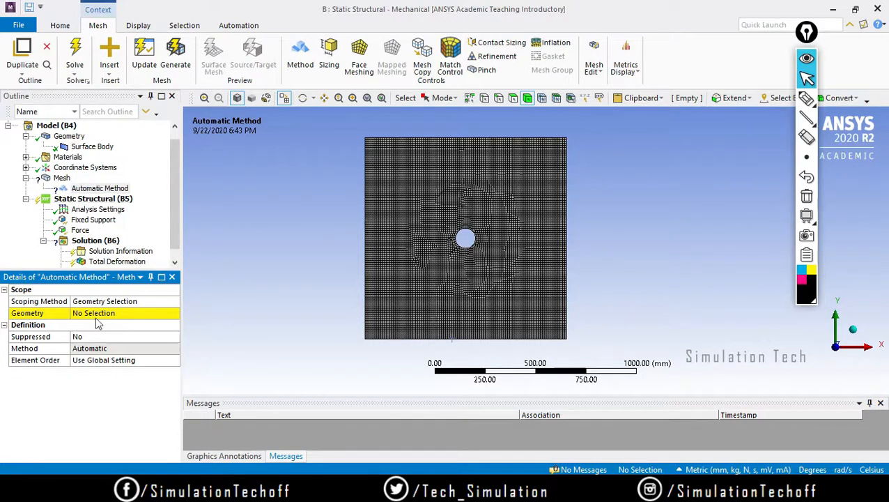
click(103, 315)
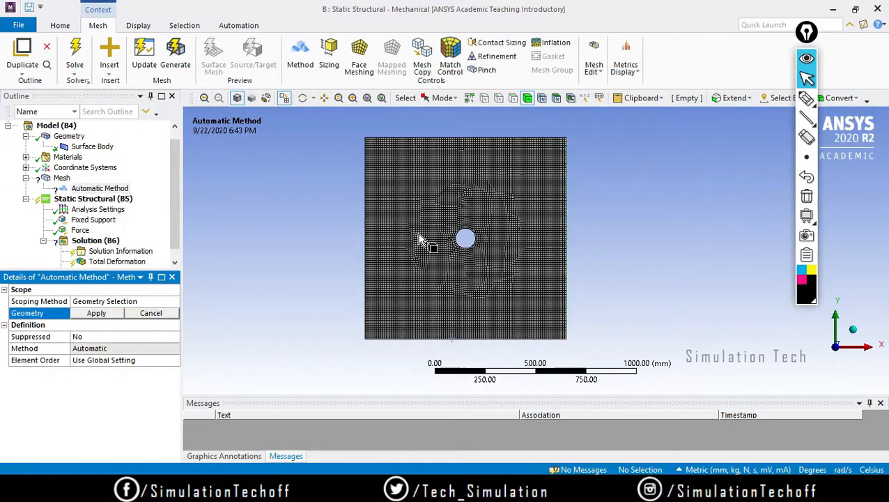
click(419, 240)
click(97, 313)
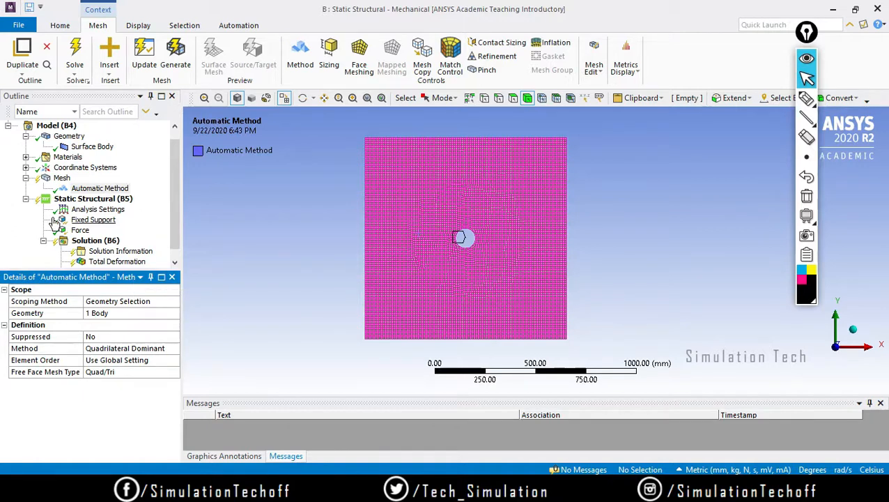
Insert a sizing control under the mesh and scope it to the plate's surface body.
click(61, 179)
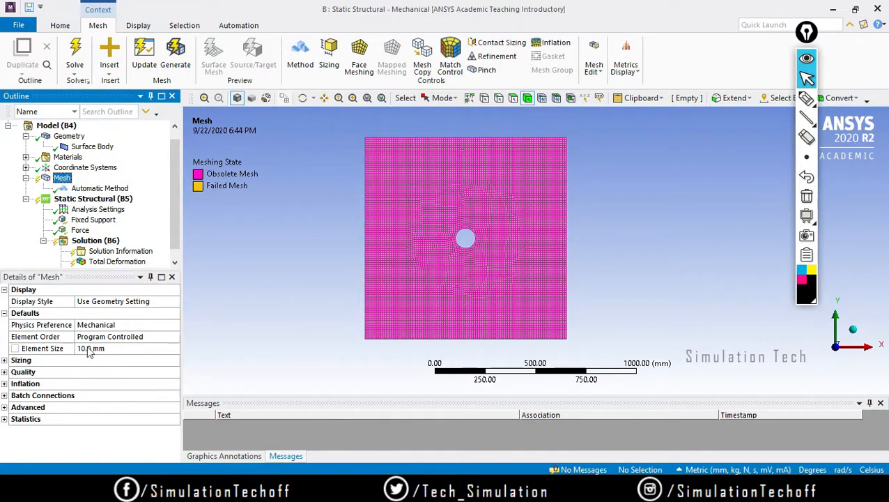
right_click(62, 179)
mouse_move(94, 183)
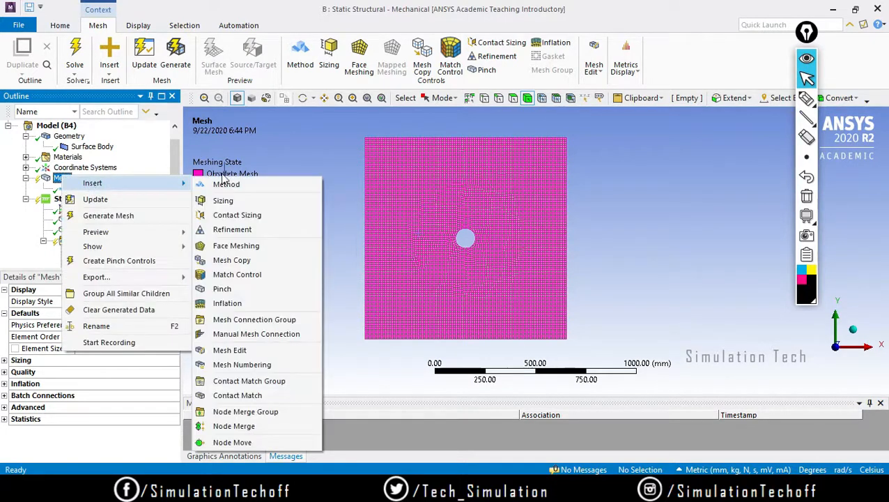
click(265, 206)
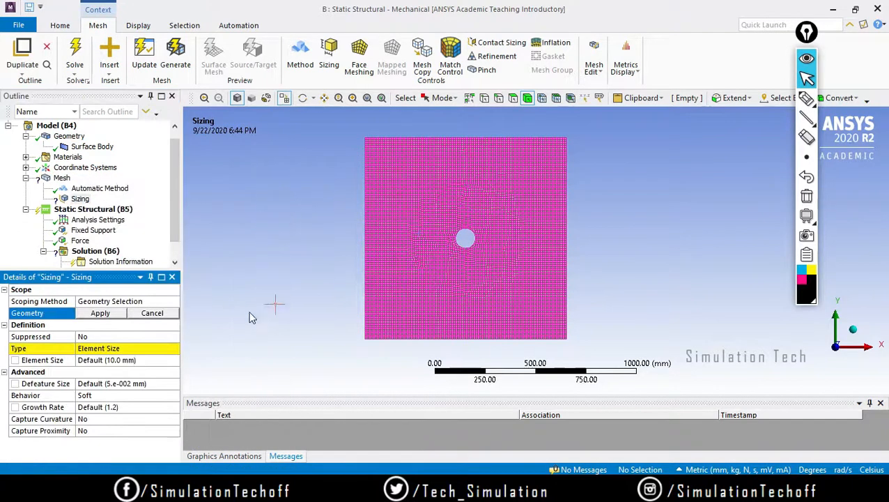
click(405, 248)
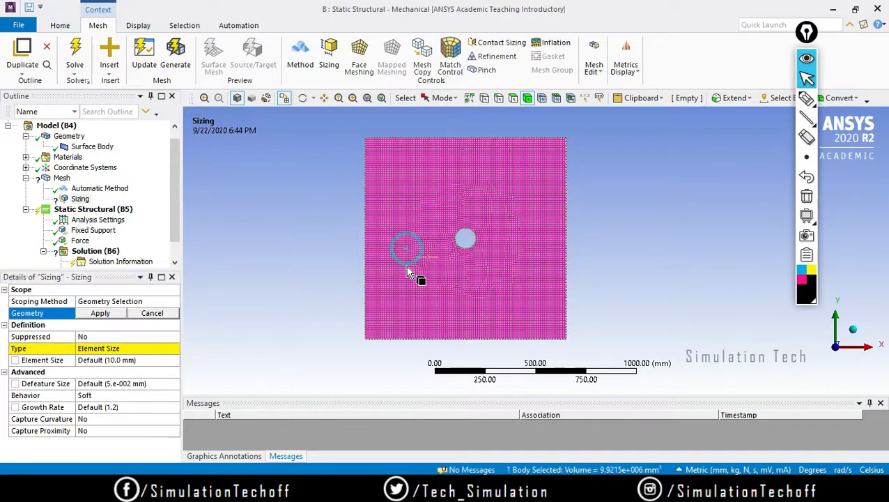
click(101, 313)
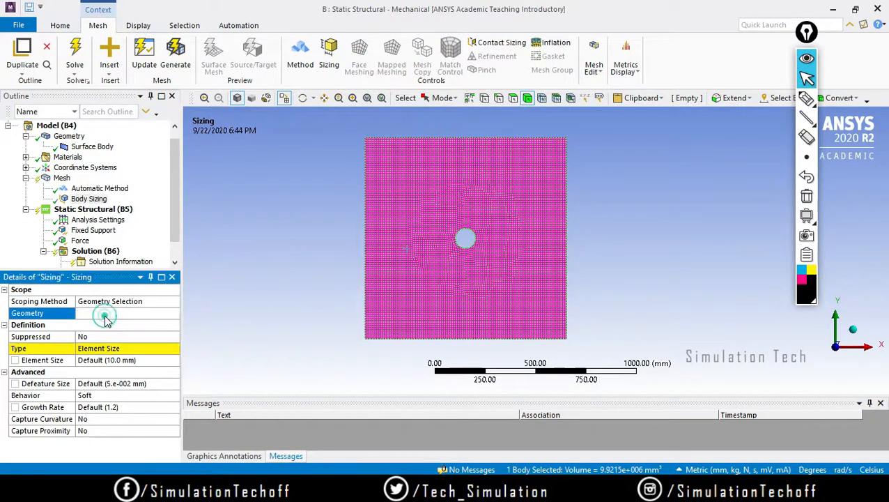
Set the body sizing's element size to 100 mm and generate the mesh.
click(132, 360)
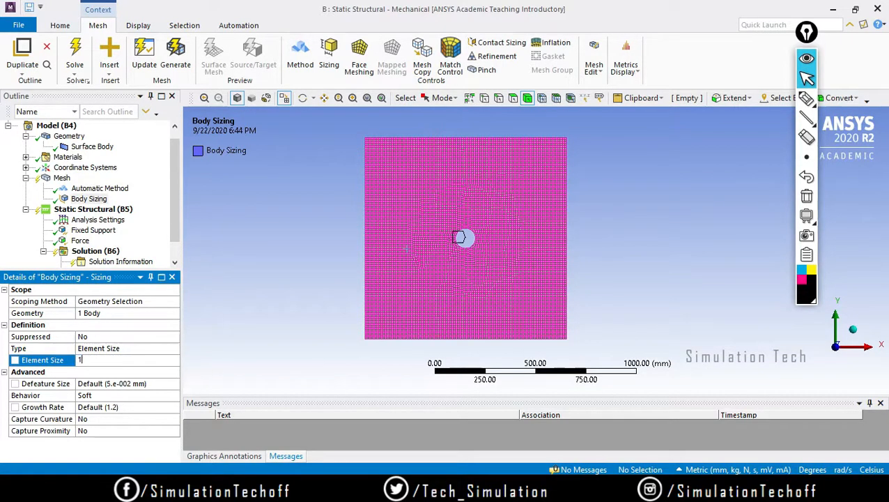
text(100)
key(Return)
right_click(62, 179)
click(112, 217)
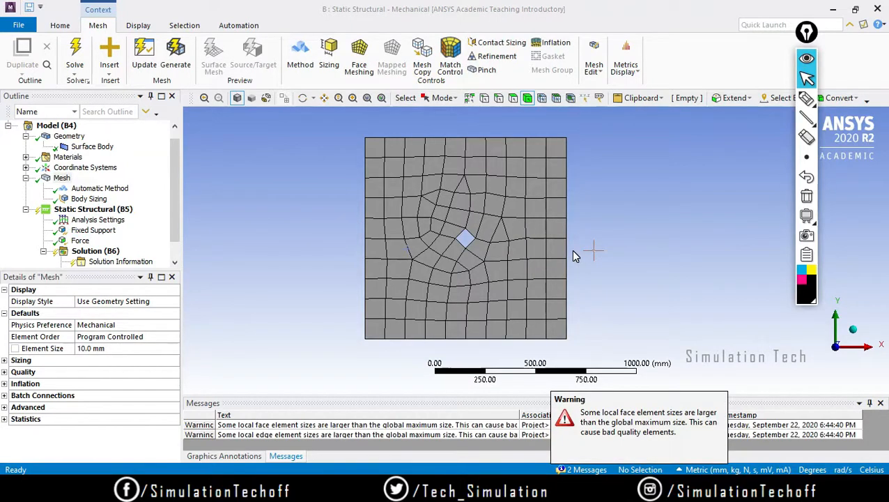
Draw a check mark beside Body Sizing and an arrow towards the mesh details, and erase both marks.
click(61, 178)
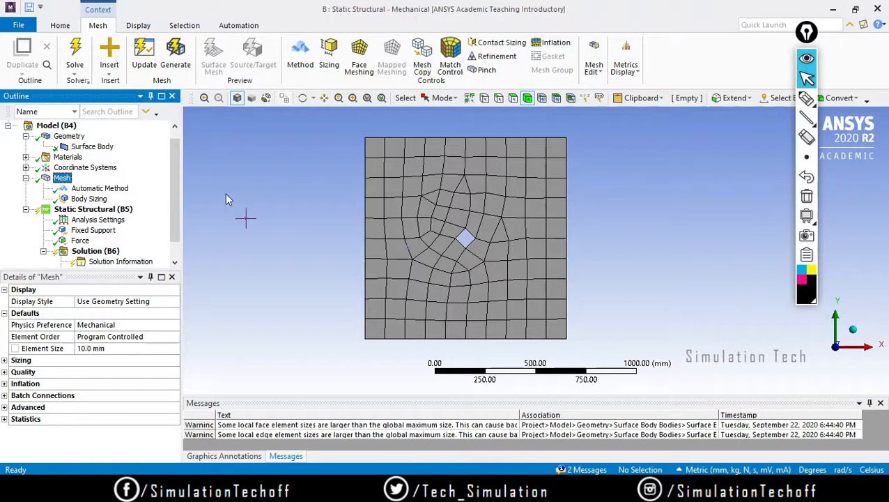
click(806, 98)
drag(127, 194, 162, 169)
mouse_move(220, 281)
mouse_down()
mouse_move(193, 367)
mouse_move(181, 347)
mouse_move(202, 369)
mouse_up()
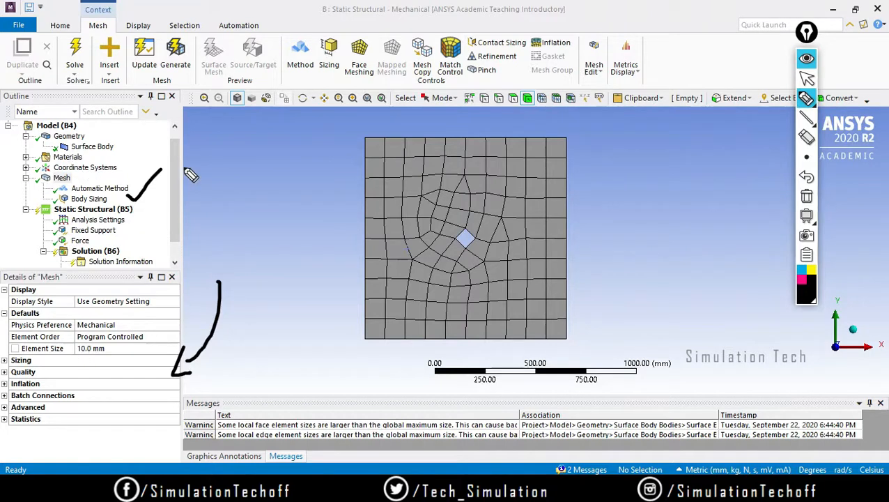
click(814, 199)
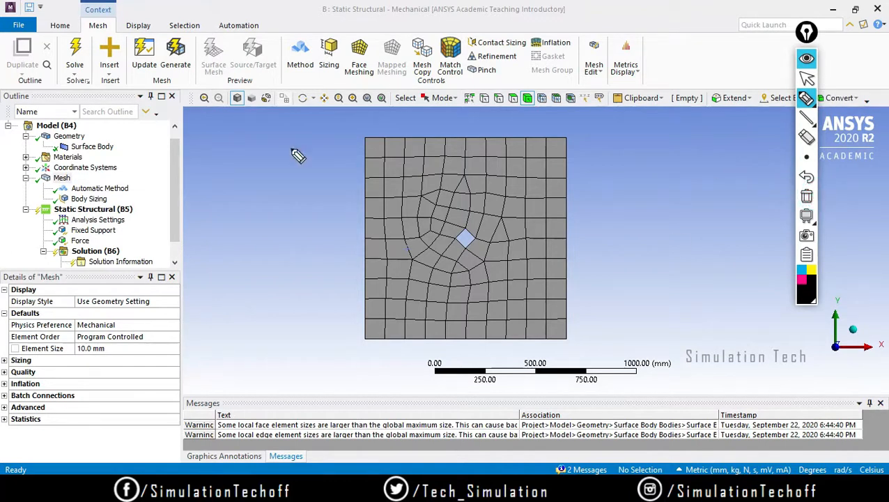
click(808, 78)
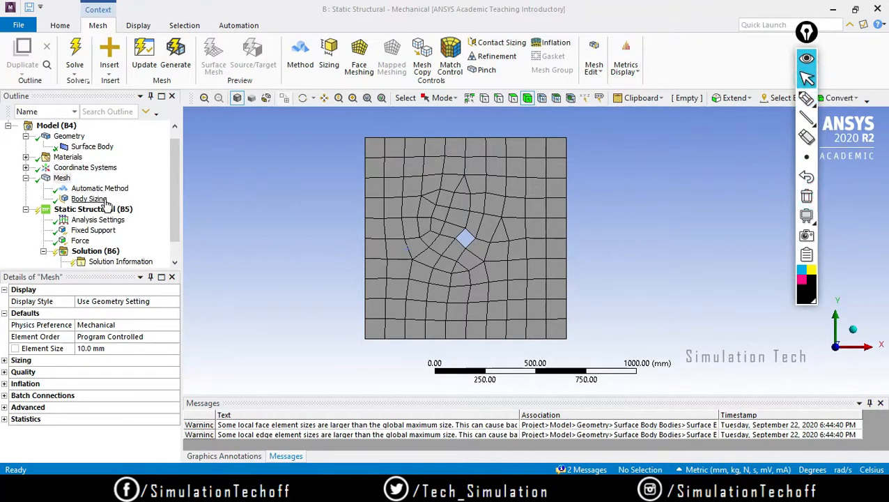
Review the body sizing, set the mesh method to Triangles and regenerate the plate's mesh.
click(90, 200)
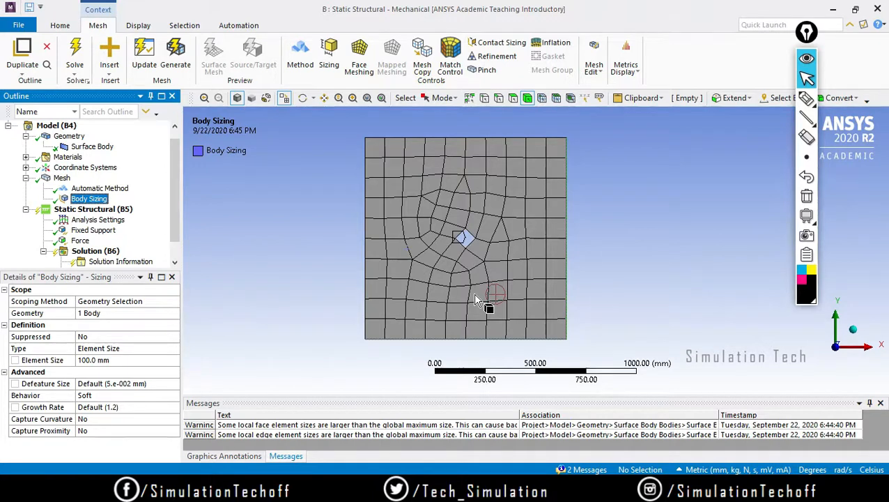
click(102, 190)
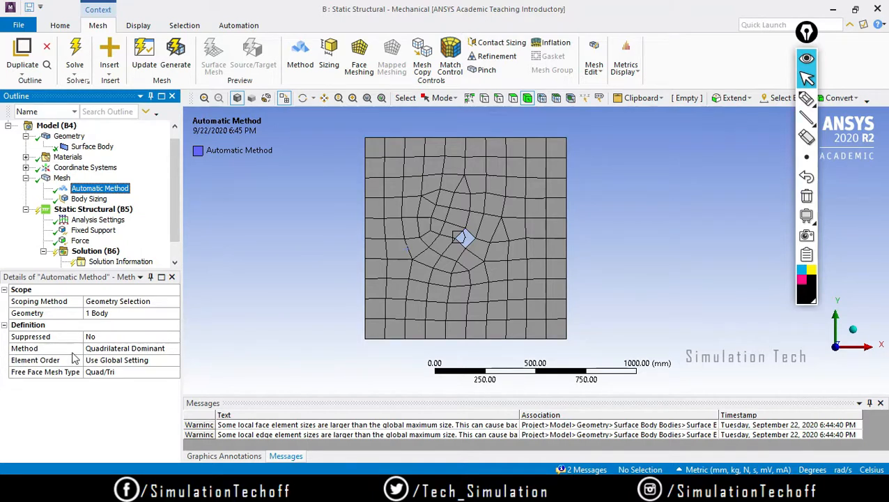
click(126, 348)
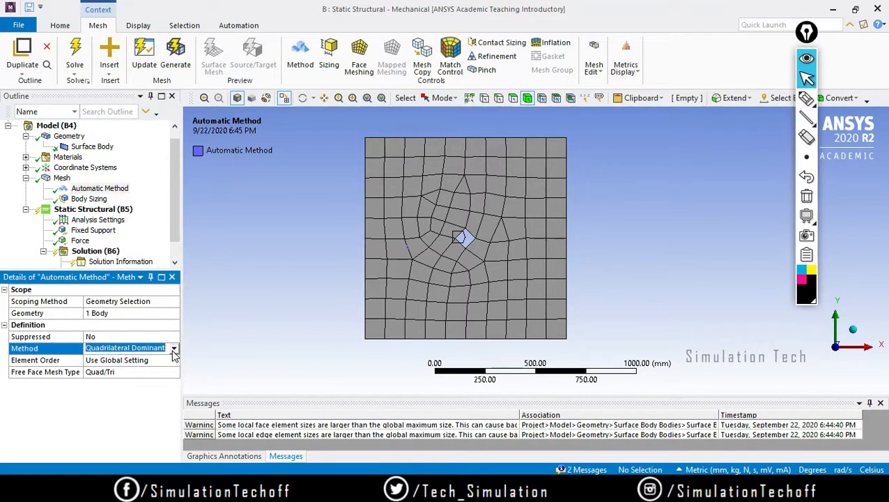
click(174, 348)
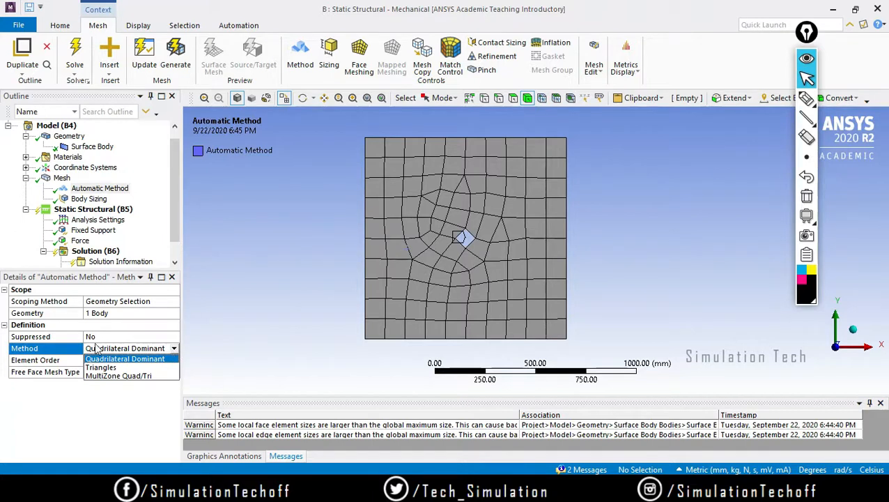
click(99, 367)
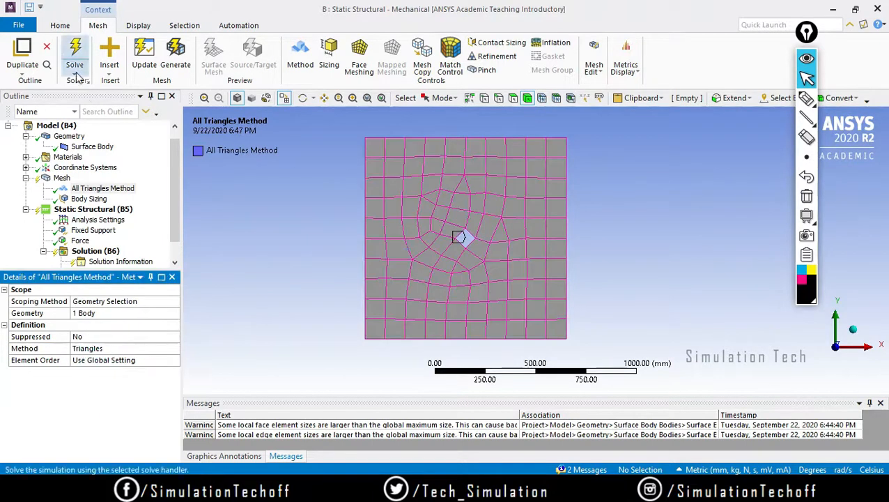
click(62, 178)
right_click(61, 179)
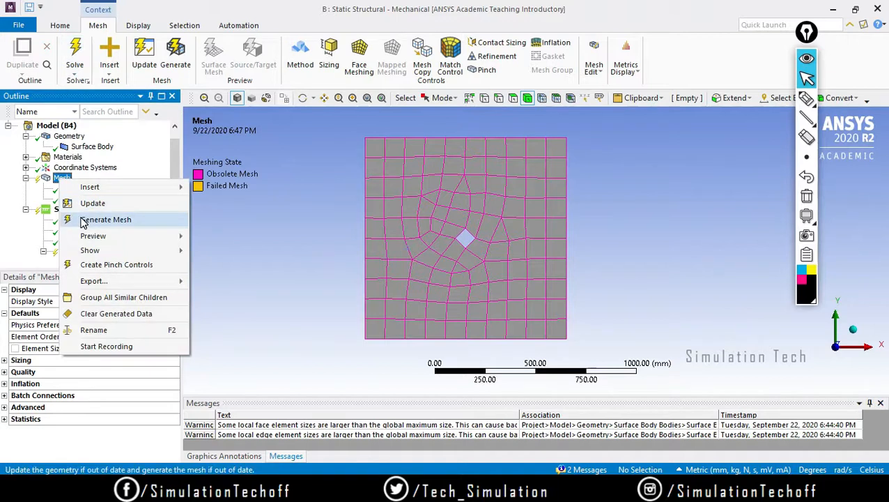
click(82, 219)
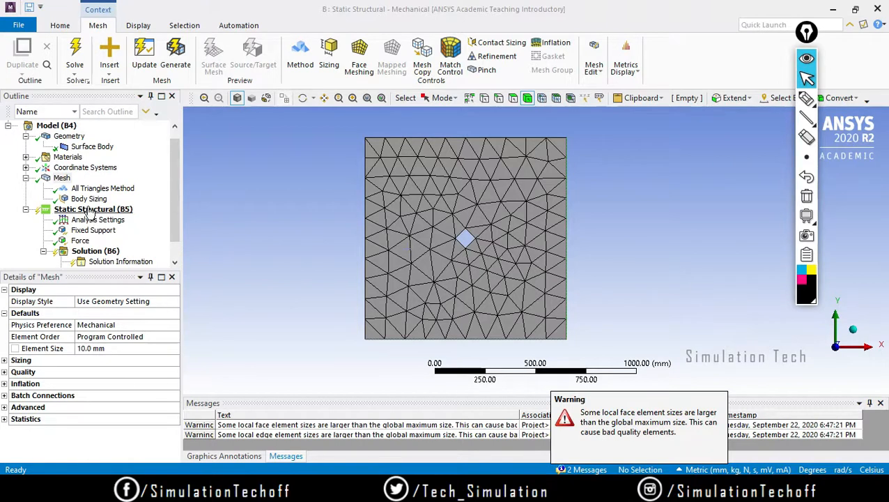
Set the mesh method to Quadrilateral Dominant.
click(100, 189)
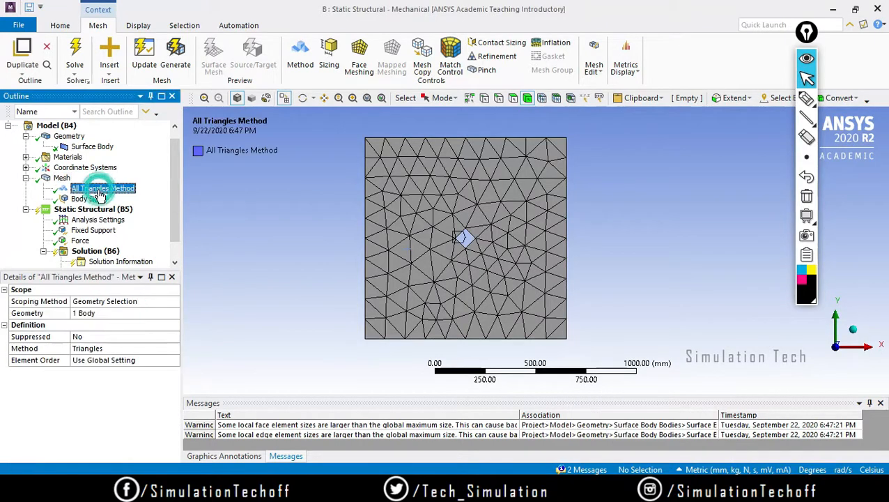
click(123, 350)
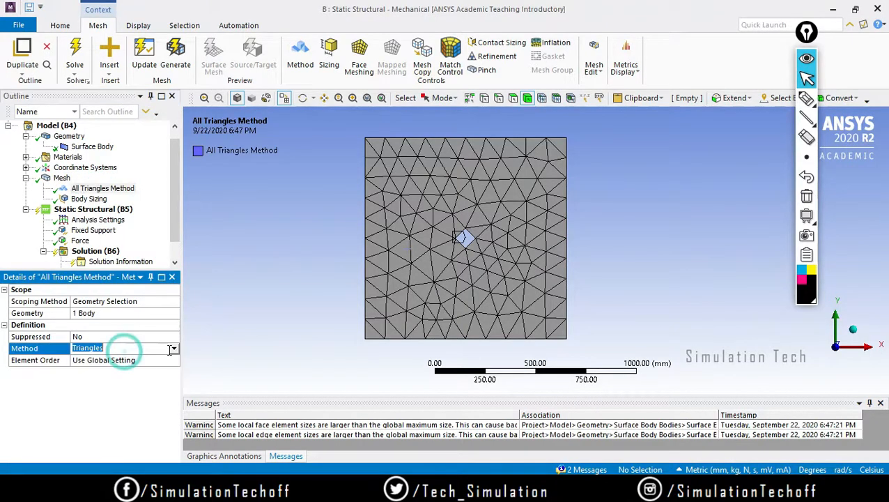
click(173, 348)
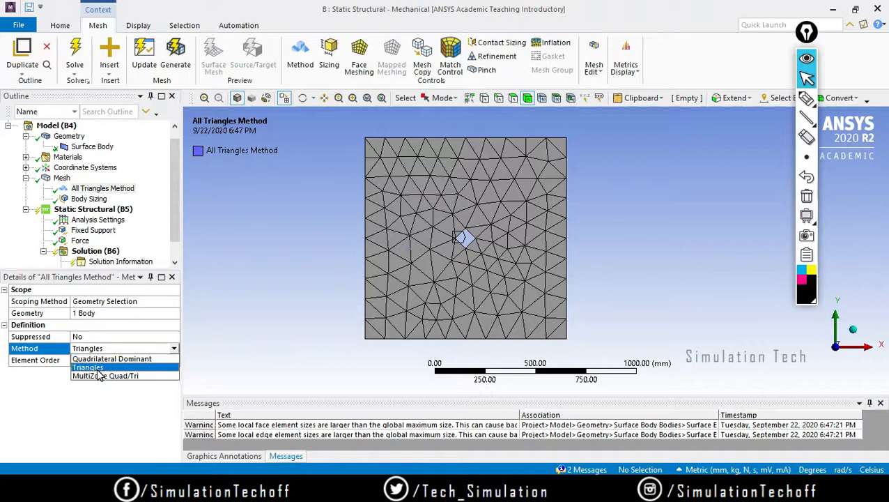
click(139, 359)
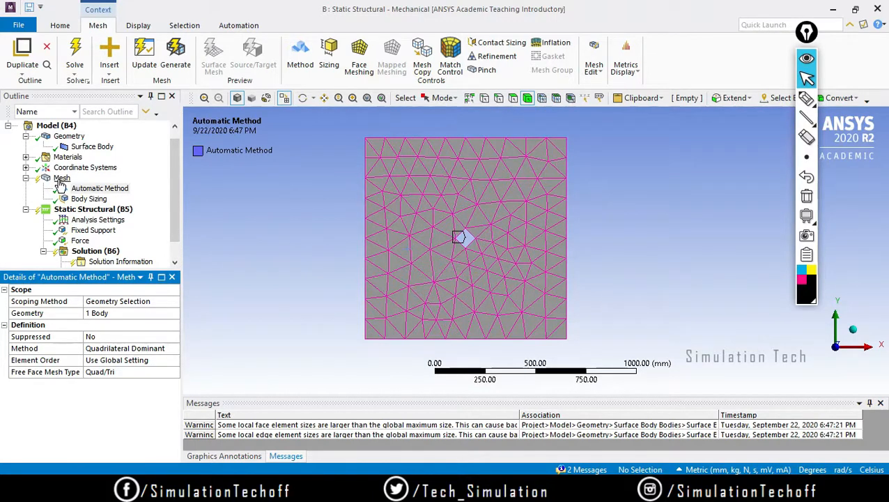
Show the mesh method's element order choices and draw one rectangle on each side of the plate.
click(123, 363)
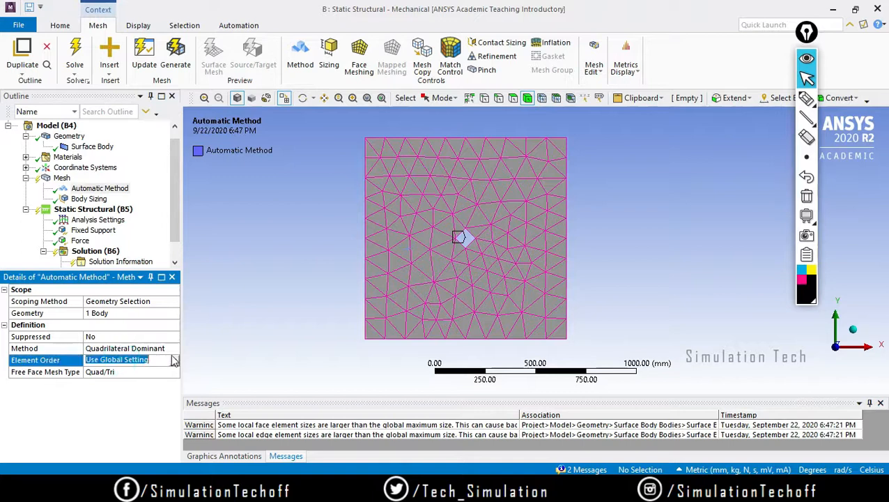
click(175, 360)
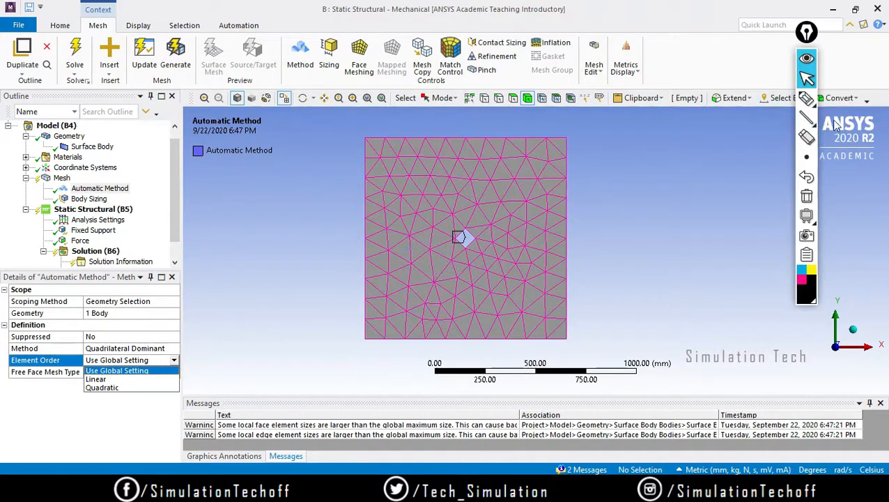
mouse_move(813, 114)
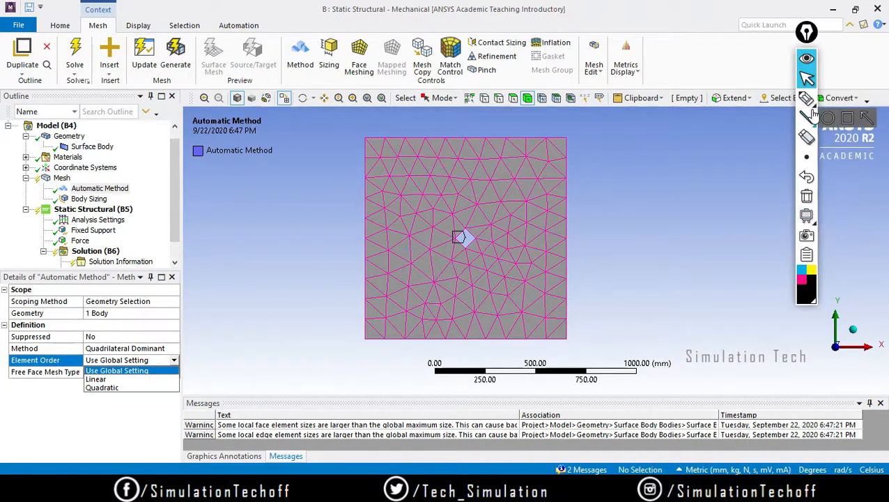
click(848, 118)
drag(207, 221, 328, 313)
drag(625, 229, 749, 330)
Mark the four corner nodes of the rectangle left of the plate with blue crosses.
click(806, 100)
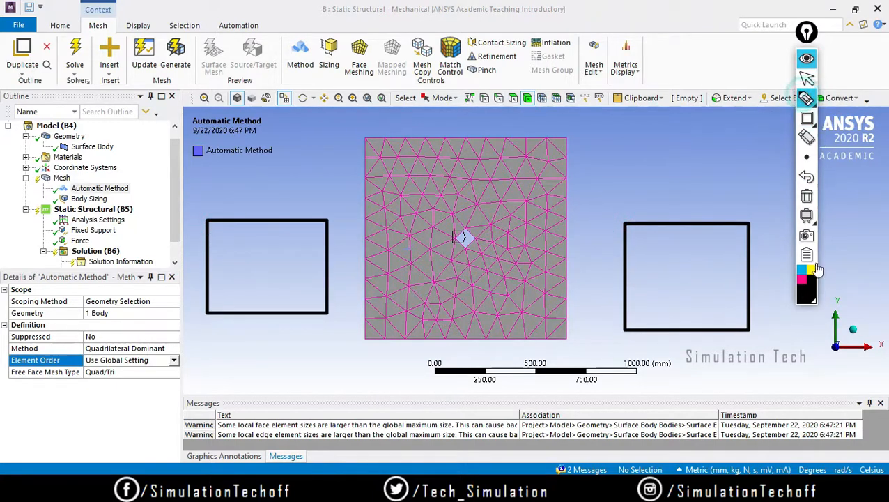
click(807, 255)
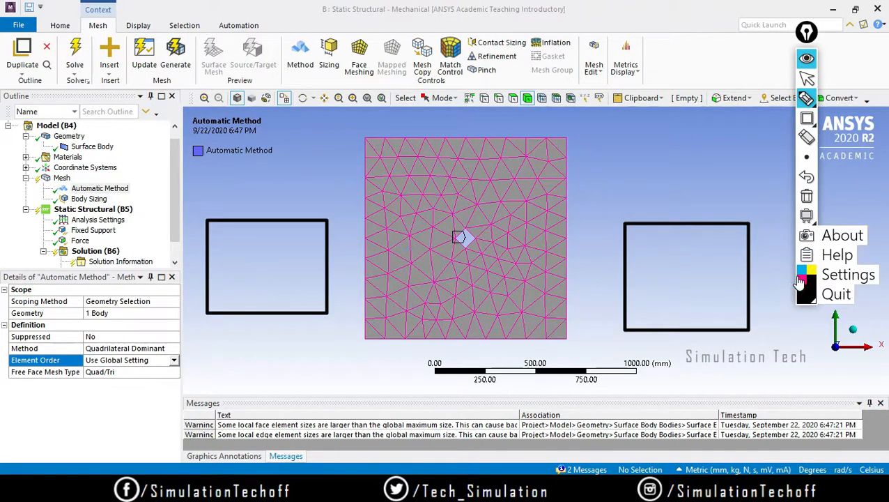
click(807, 255)
drag(200, 215, 210, 227)
drag(211, 216, 199, 229)
mouse_move(319, 217)
mouse_down()
mouse_move(331, 230)
mouse_move(319, 230)
mouse_up()
drag(212, 303, 200, 317)
mouse_move(315, 300)
mouse_down()
mouse_move(332, 319)
mouse_move(315, 319)
mouse_up()
Mark the corner and midside nodes of the rectangle right of the plate with blue crosses, and clear all the drawings.
mouse_move(617, 219)
mouse_down()
mouse_move(643, 235)
mouse_move(609, 244)
mouse_up()
drag(687, 209, 697, 237)
drag(699, 211, 685, 235)
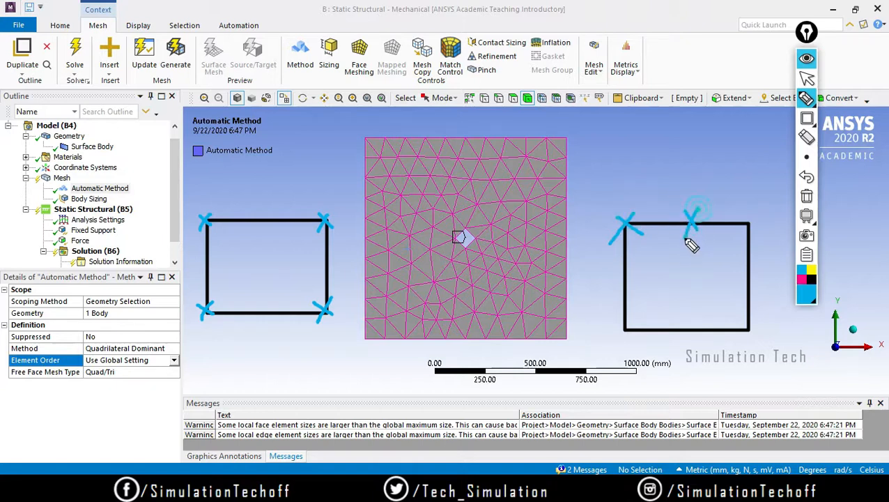
mouse_move(601, 277)
mouse_down()
mouse_move(636, 289)
mouse_move(616, 295)
mouse_move(627, 318)
mouse_up()
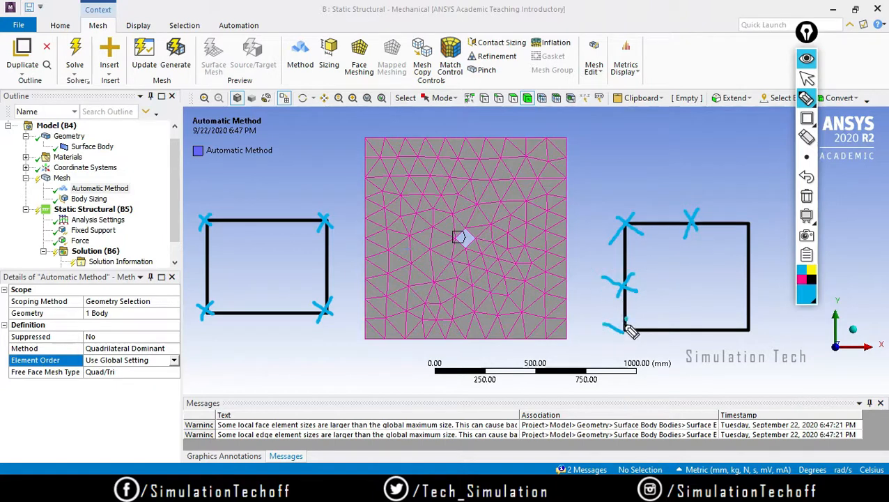
drag(696, 315, 691, 338)
mouse_move(740, 320)
mouse_down()
mouse_move(754, 329)
mouse_move(741, 338)
mouse_up()
drag(735, 271, 755, 285)
drag(751, 261, 740, 288)
mouse_move(743, 216)
mouse_down()
mouse_move(750, 233)
mouse_move(739, 232)
mouse_up()
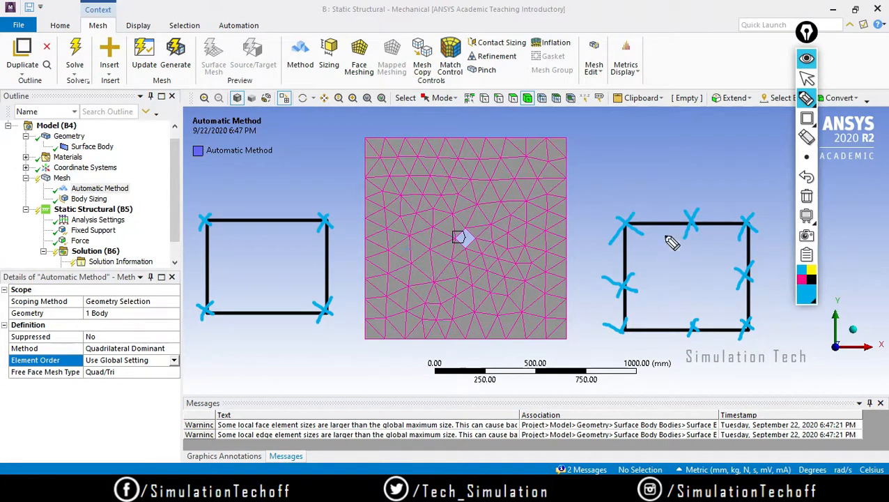
click(806, 196)
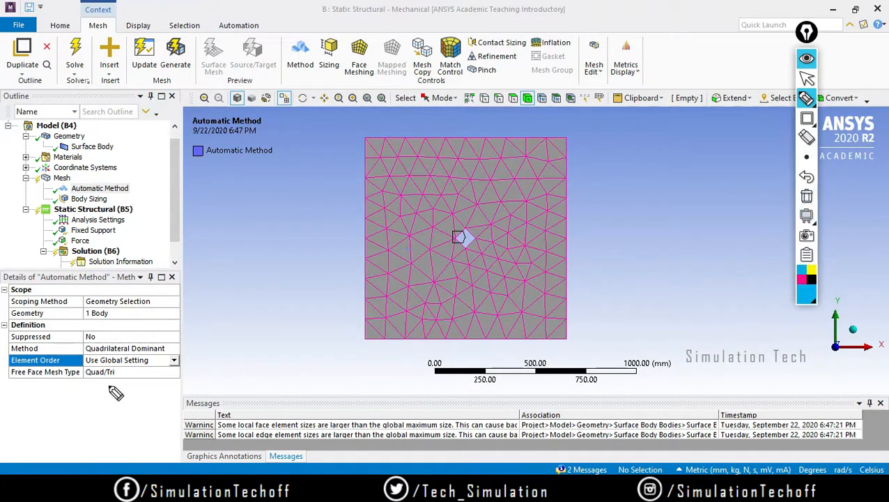
Review the mesh method's element order choices and choose Use Global Setting.
click(807, 82)
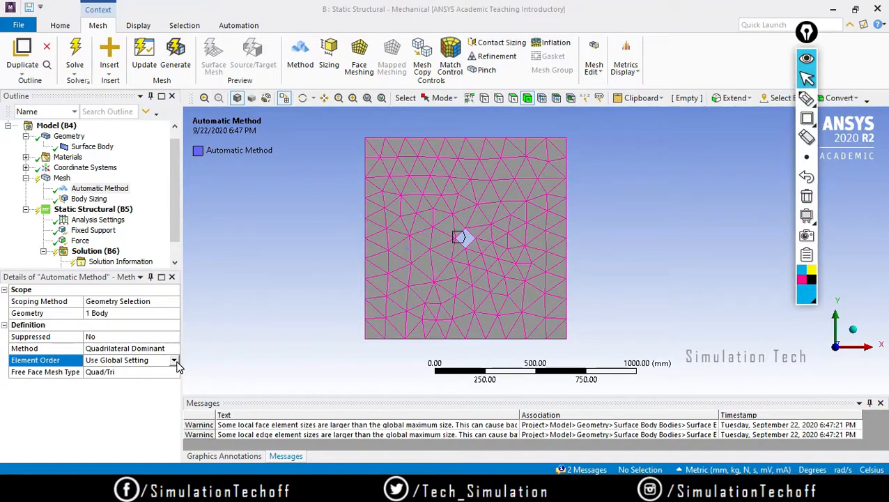
click(175, 360)
click(235, 273)
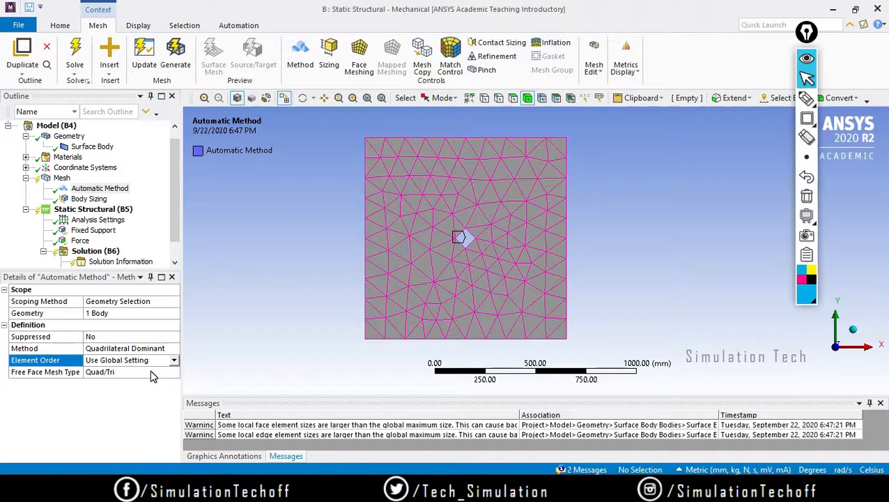
click(173, 359)
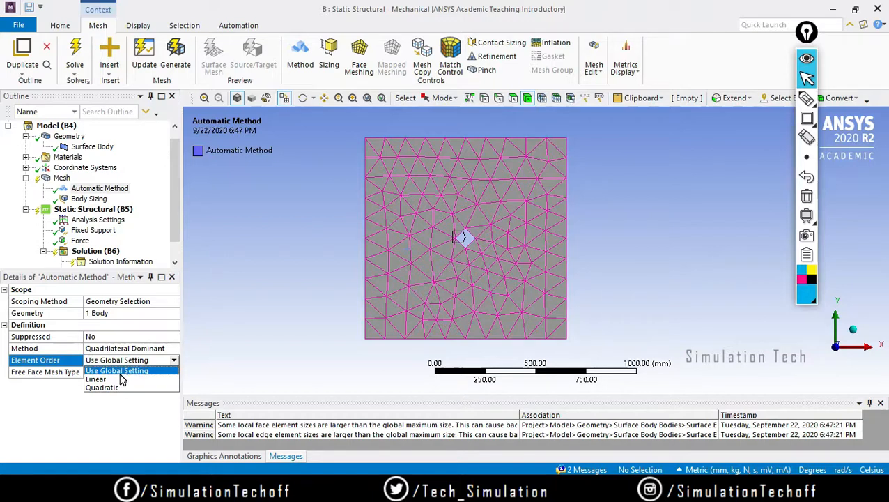
click(116, 371)
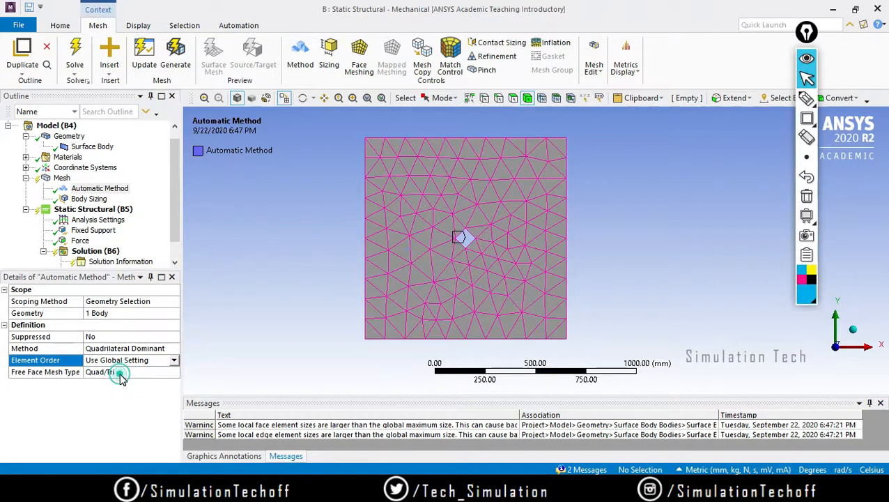
Generate the quadrilateral dominant mesh with the global element order and expand the mesh statistics.
click(61, 178)
right_click(58, 177)
click(104, 219)
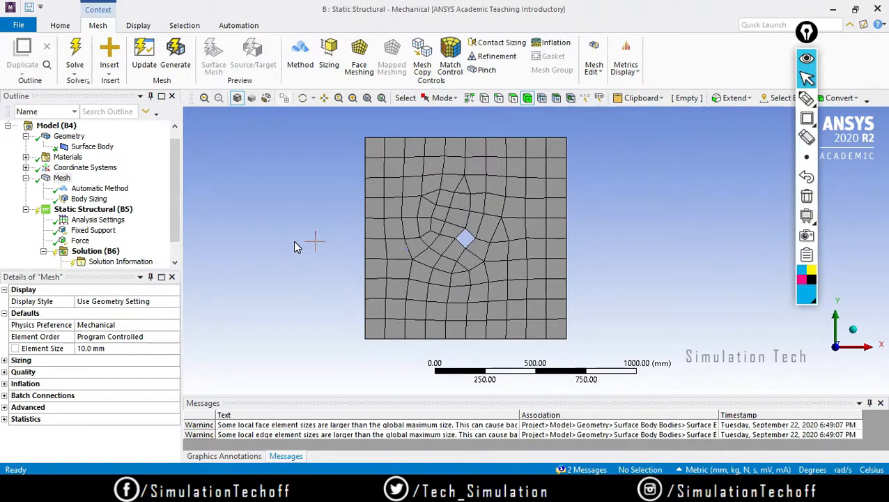
click(60, 179)
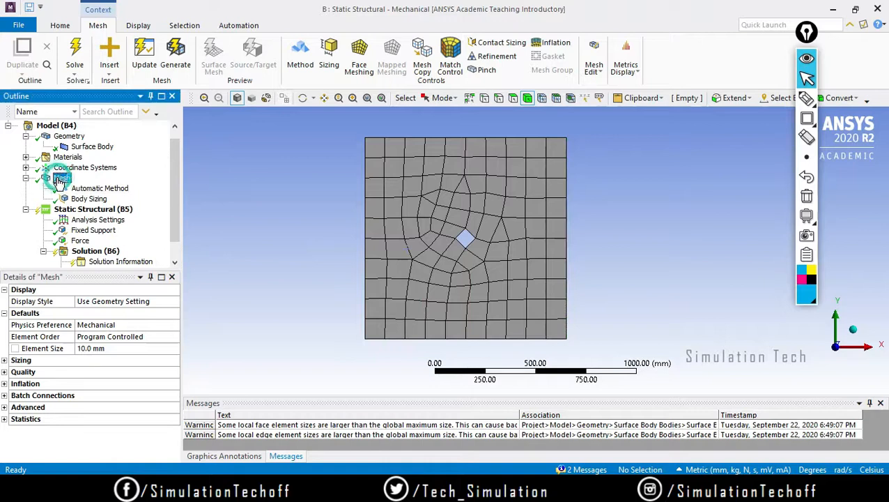
click(5, 419)
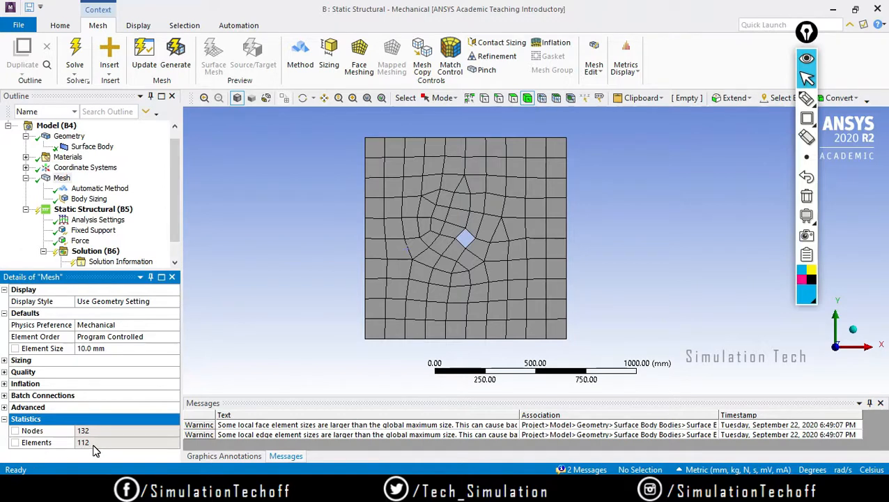
Set the mesh method's element order to Quadratic and regenerate the mesh.
click(92, 189)
click(115, 360)
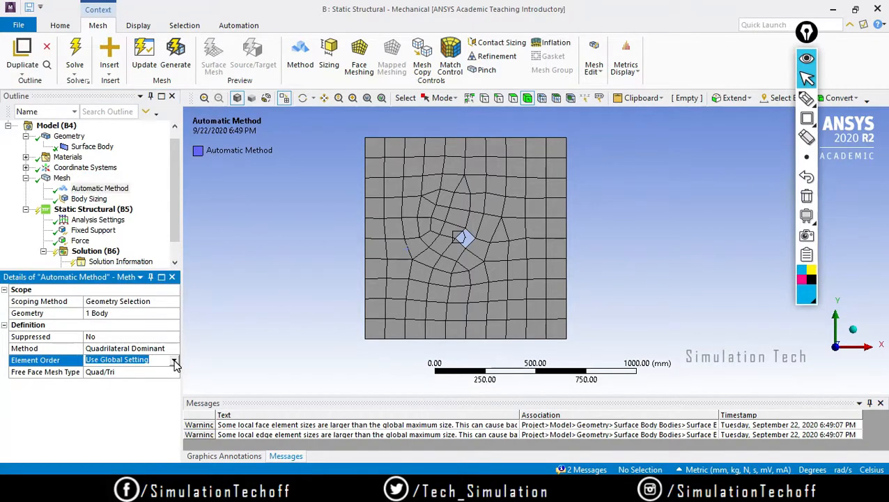
click(173, 360)
click(102, 388)
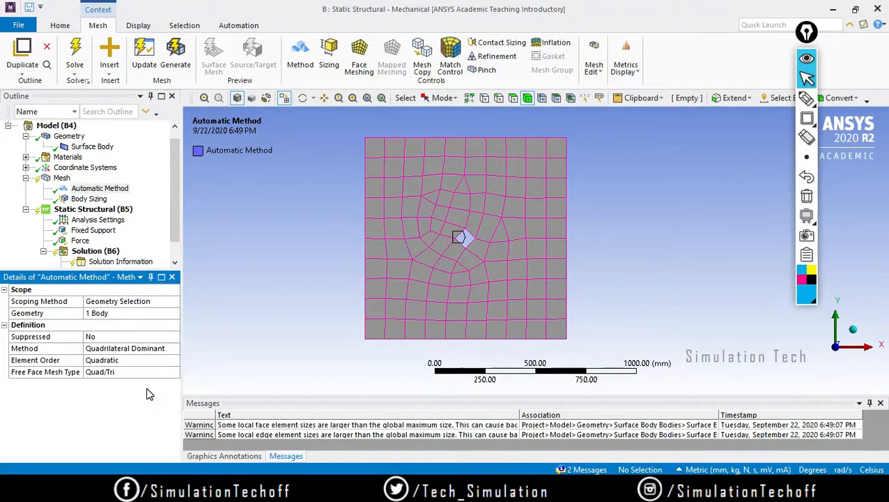
click(62, 177)
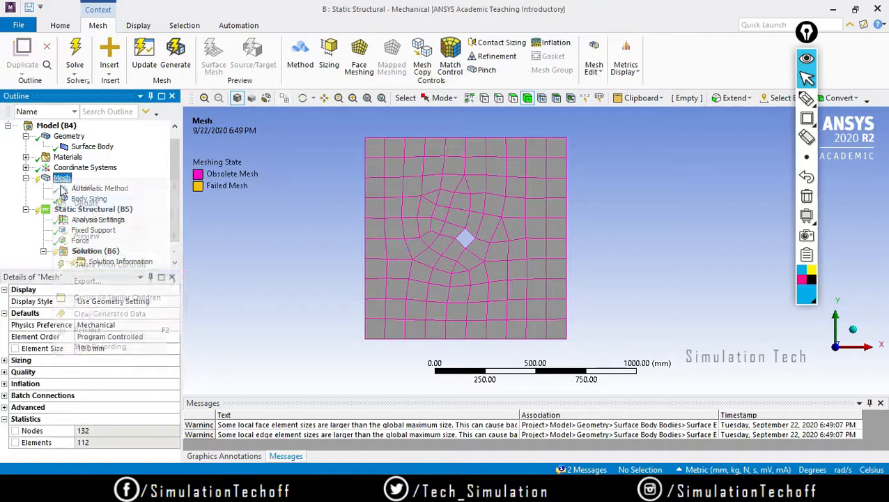
right_click(61, 178)
click(101, 220)
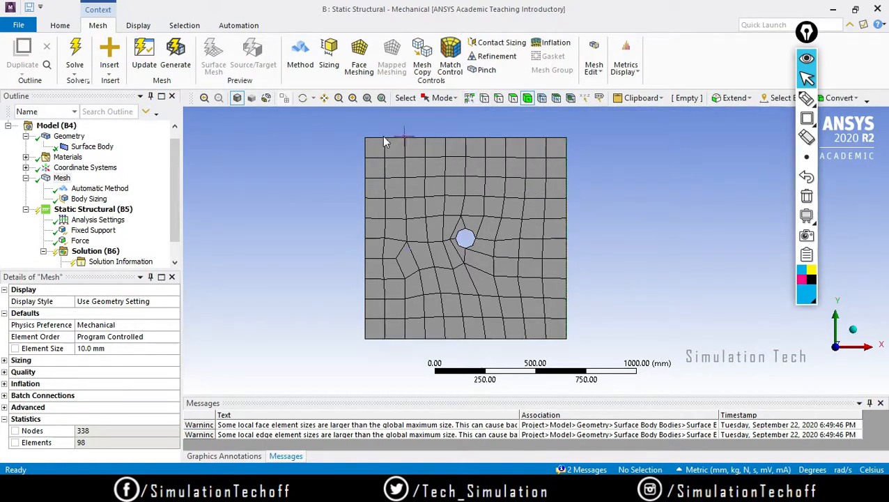
Inspect the quadratic mesh around the hole and review the mesh method's free face mesh type choices.
middle_drag(401, 265, 438, 277)
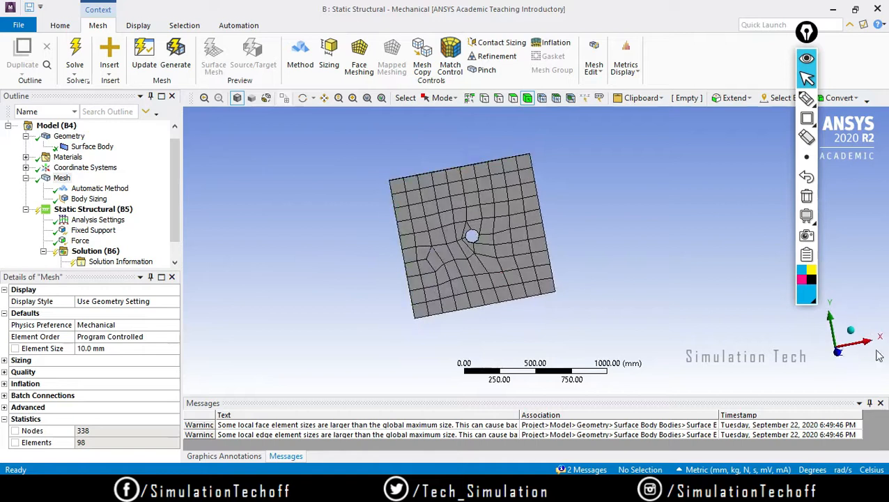
click(839, 352)
scroll(431, 223, up, 3)
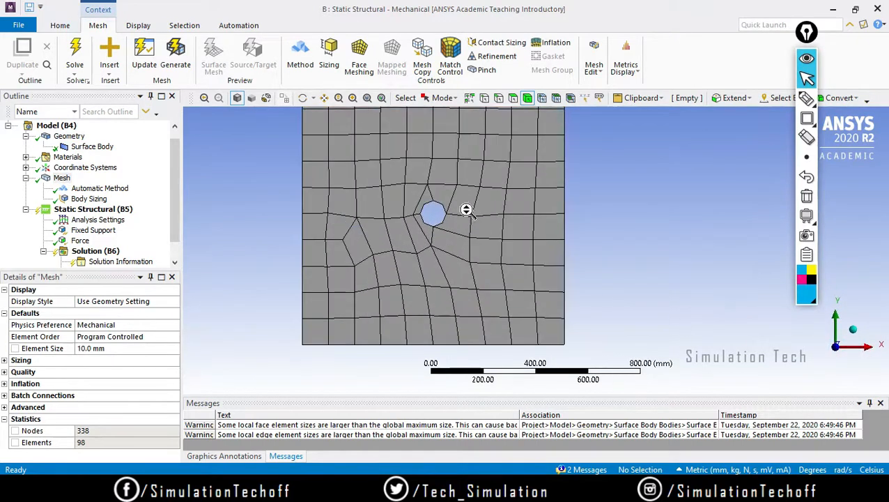
ctrl+middle_drag(397, 193, 469, 187)
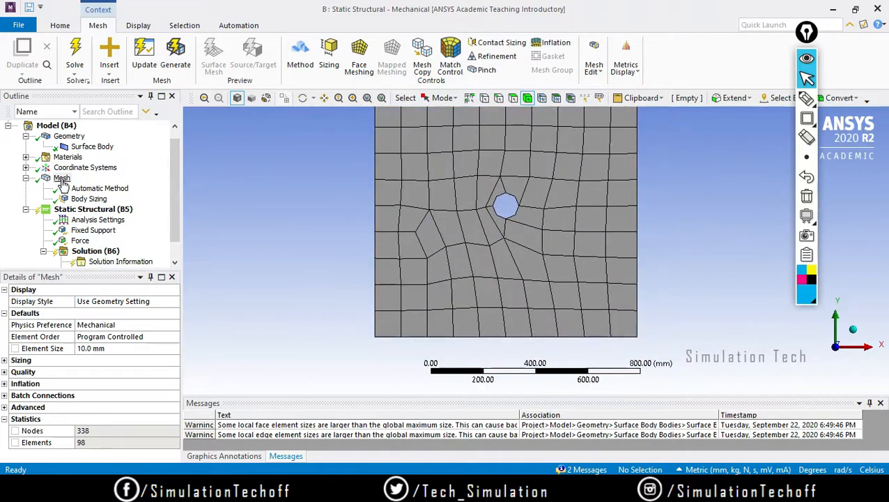
click(99, 188)
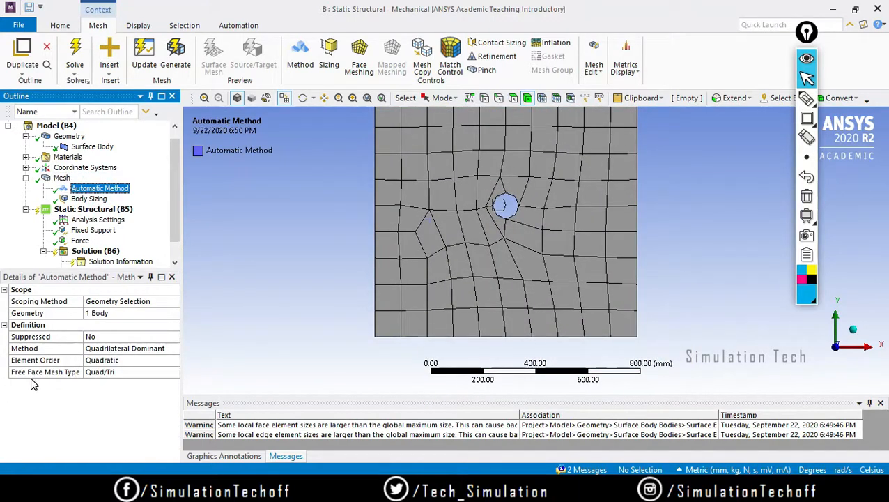
click(152, 372)
click(174, 374)
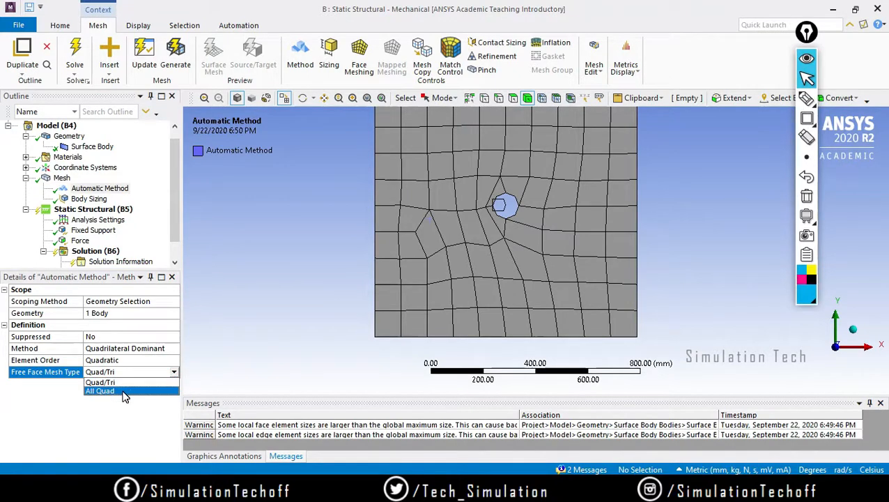
click(271, 312)
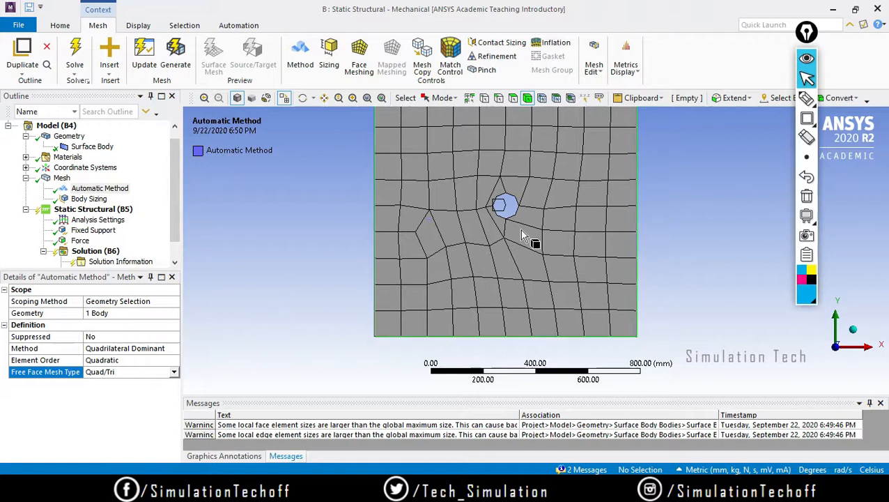
Set the mesh method's free face mesh type to All Quad and regenerate the mesh.
scroll(494, 186, down, 4)
ctrl+middle_drag(530, 201, 502, 239)
scroll(502, 238, up, 5)
ctrl+middle_drag(429, 263, 488, 207)
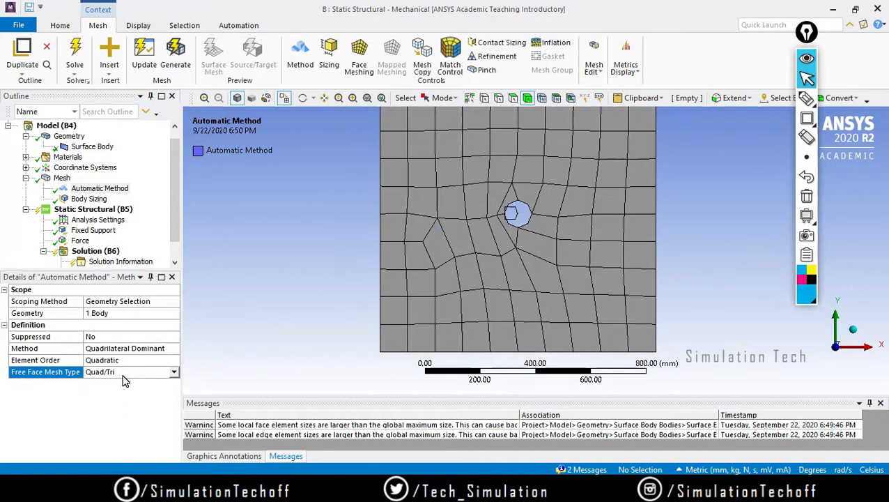
click(173, 372)
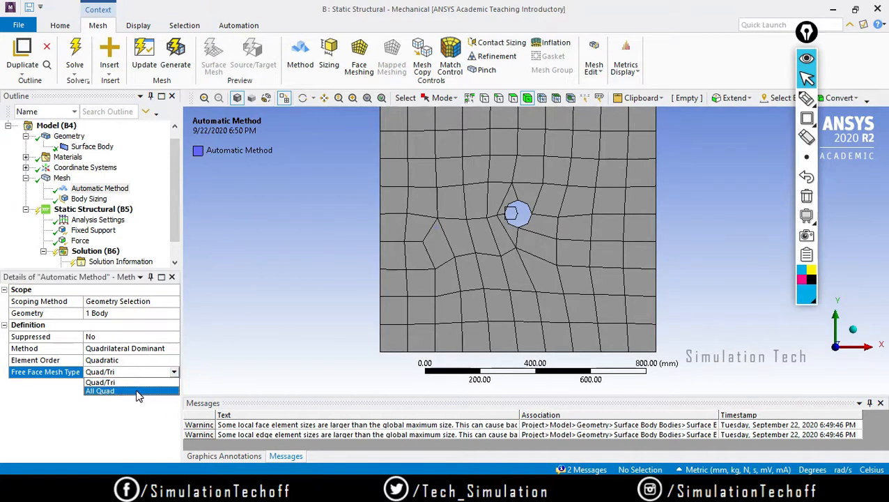
click(139, 391)
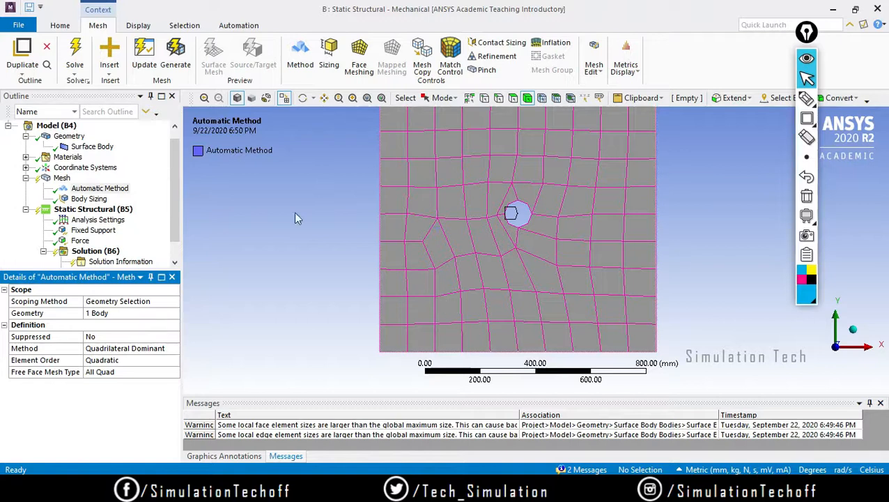
right_click(61, 177)
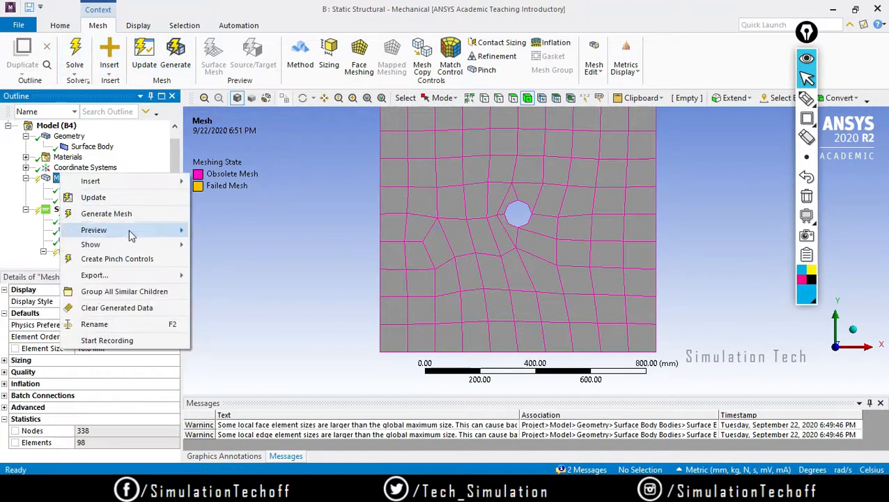
click(127, 219)
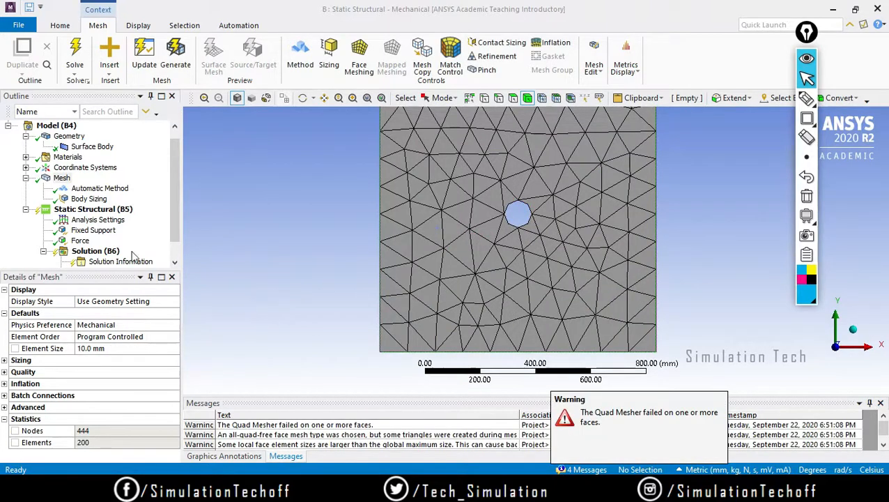
Check the body sizing and mesh method settings, and read the full Quad Mesher warning before closing it.
click(83, 200)
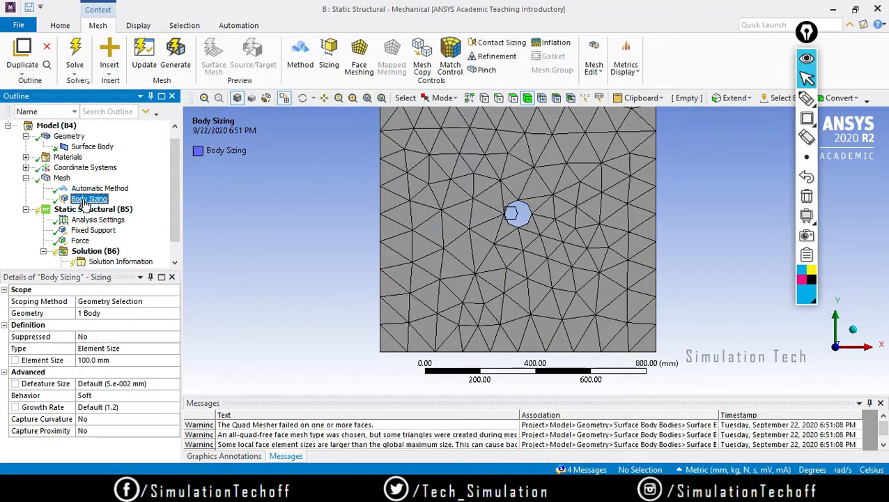
click(87, 191)
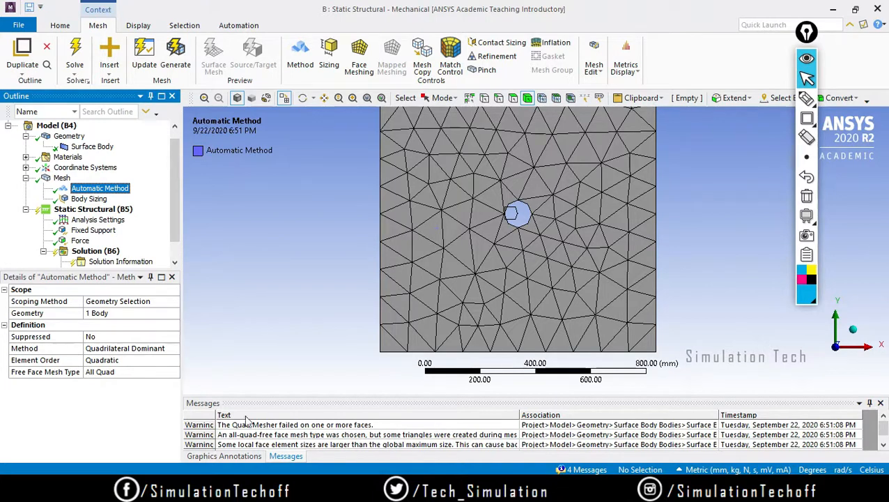
double_click(297, 425)
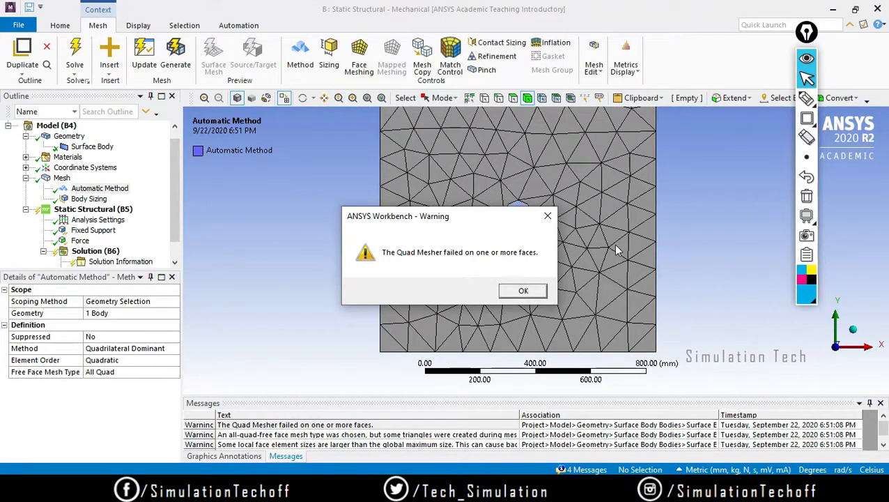
click(548, 219)
Set the body sizing's element size to 50 mm and regenerate the mesh.
click(94, 200)
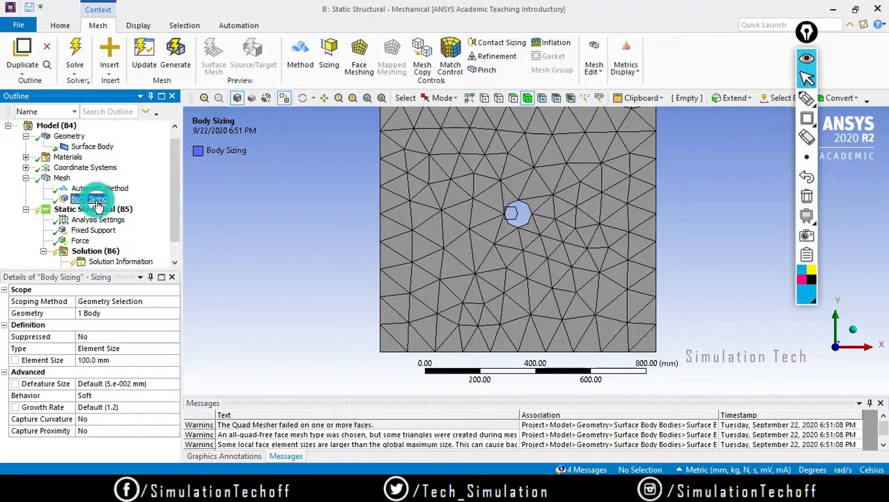
click(110, 361)
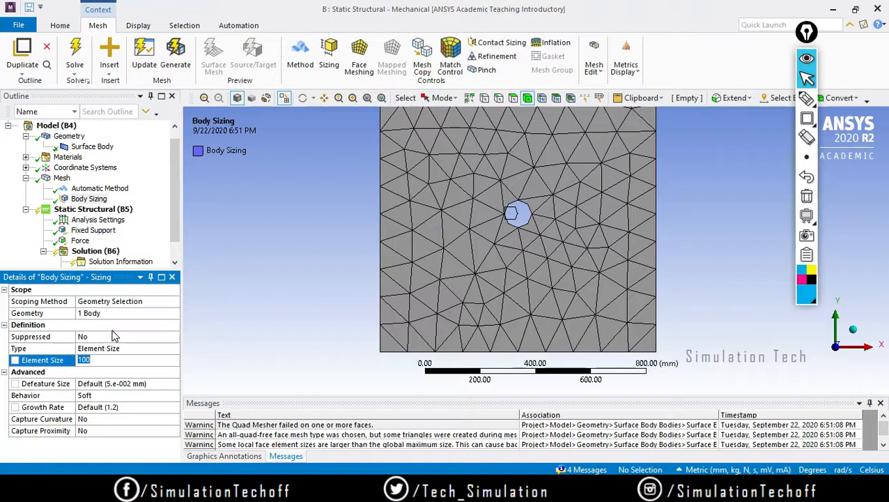
text(50)
key(Return)
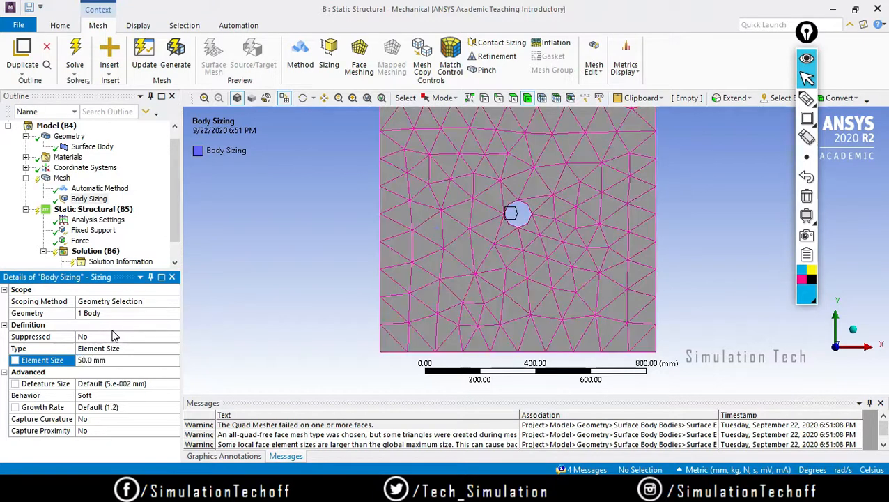
click(62, 178)
right_click(61, 178)
click(119, 218)
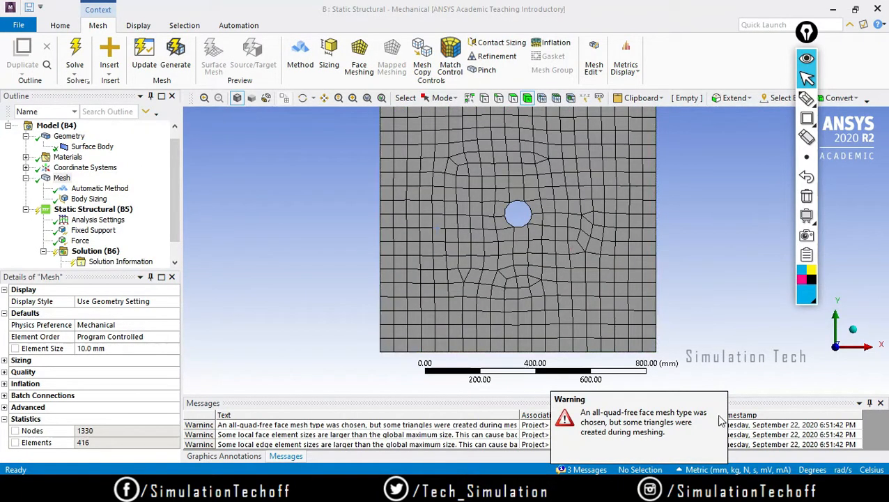
Read the full all-quad mesh type warning, close it, and examine the elements around the plate's hole.
double_click(429, 425)
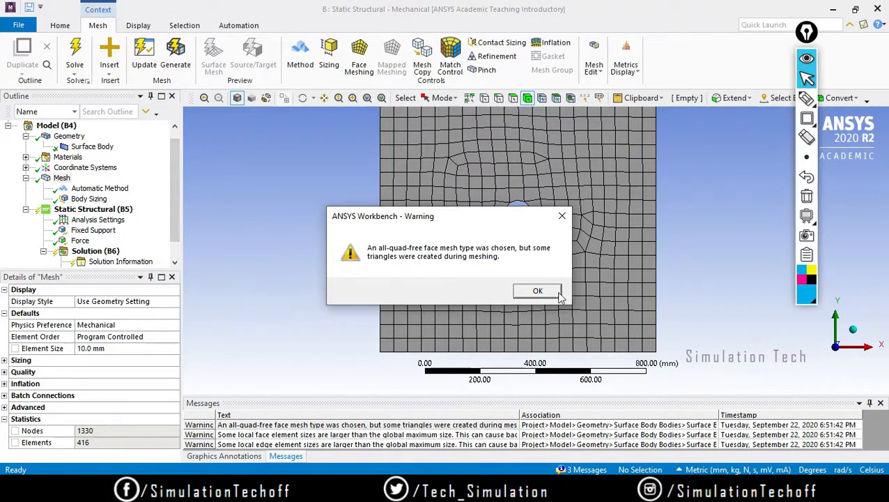
click(535, 298)
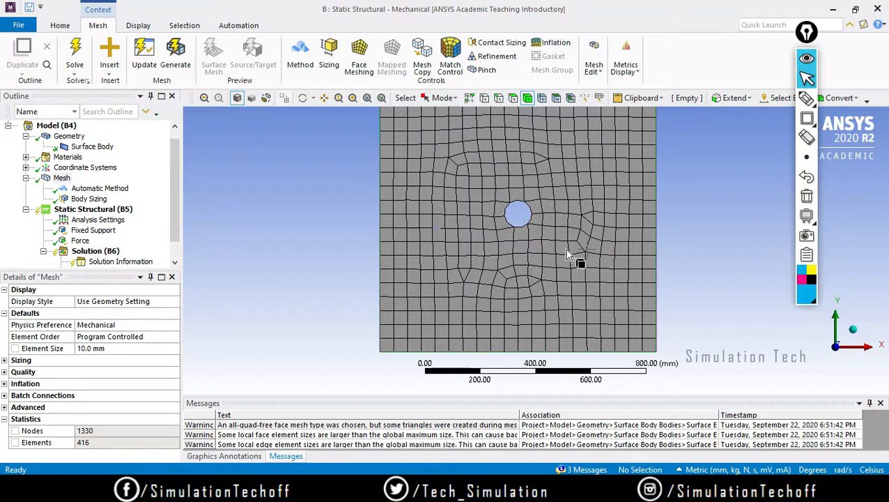
click(536, 224)
scroll(536, 224, up, 2)
scroll(535, 224, down, 4)
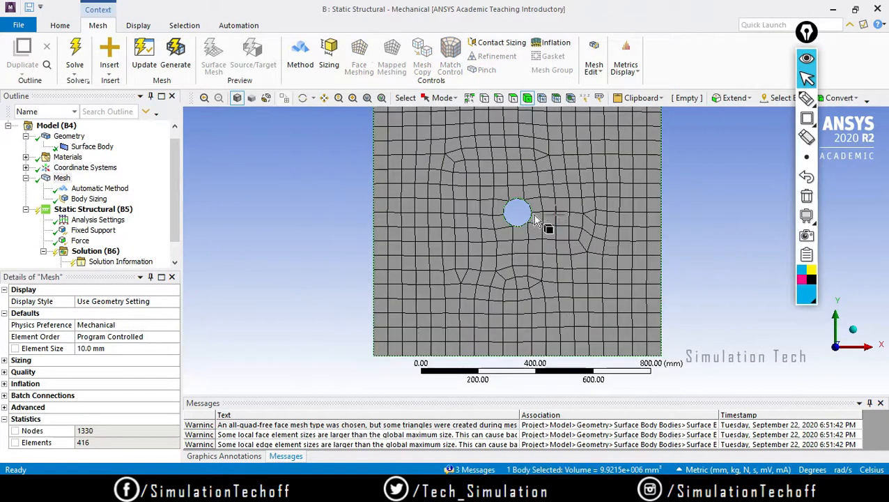
scroll(536, 191, up, 2)
scroll(535, 170, down, 1)
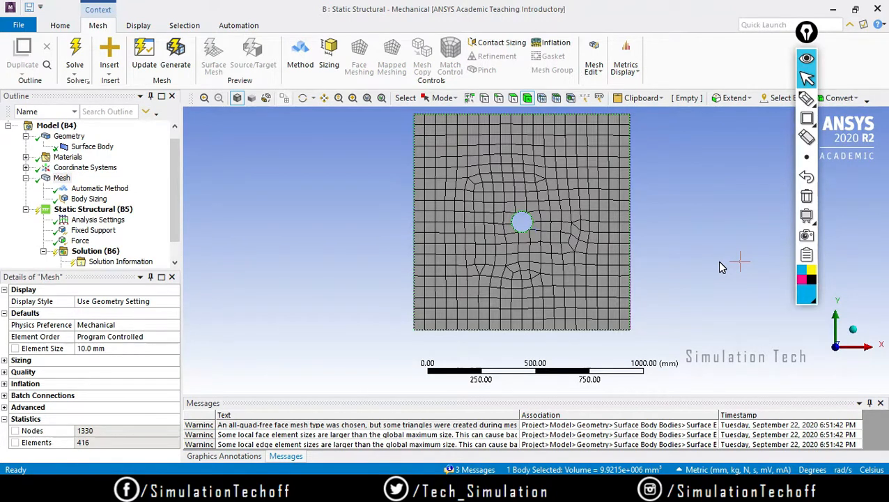
Review the mesh method's settings and the commands available for the mesh, and clear the body selection.
click(97, 189)
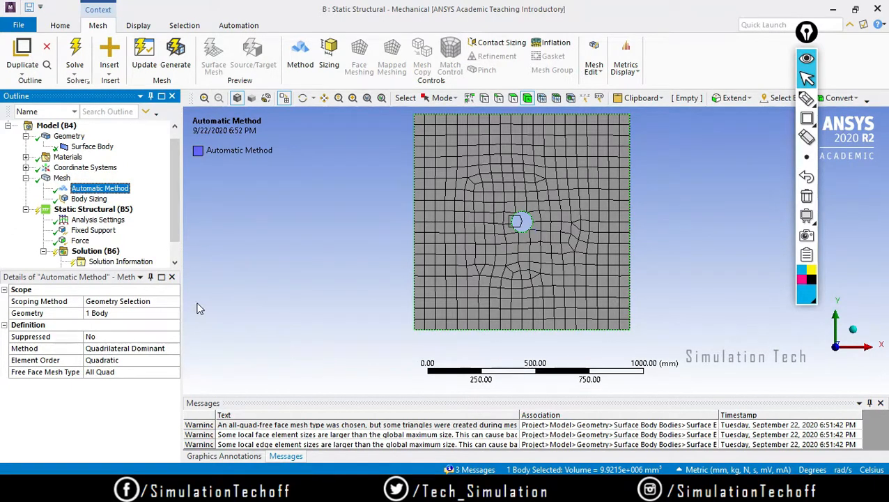
right_click(62, 178)
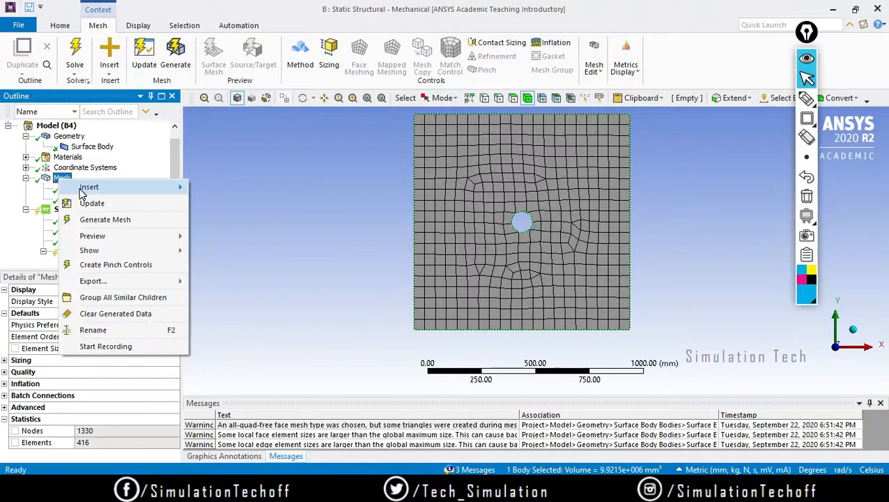
mouse_move(89, 187)
click(367, 168)
Consult the plate-with-hole spreadsheet in Google Classroom, return to Mechanical through Workbench, and highlight the mesh's Nodes statistic.
click(452, 429)
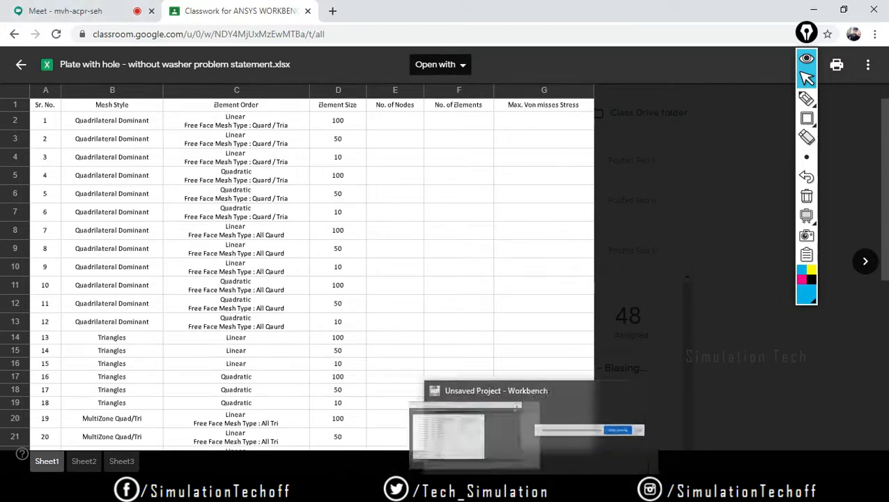
click(588, 444)
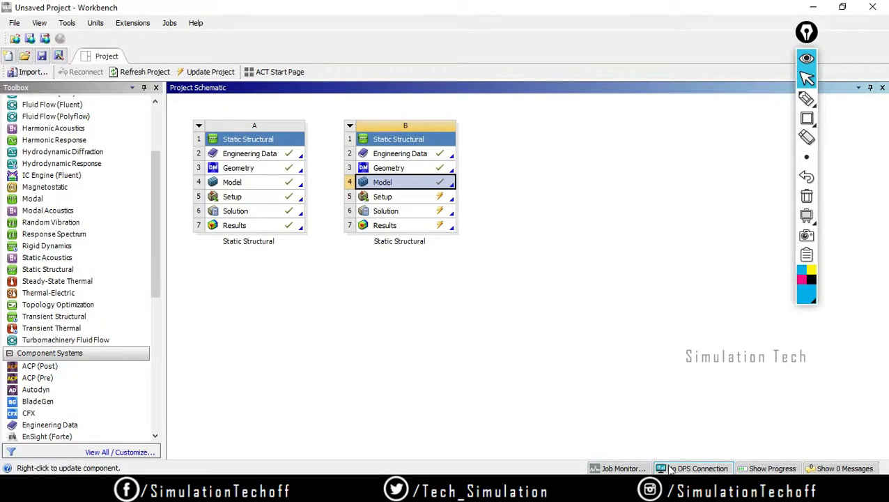
click(795, 434)
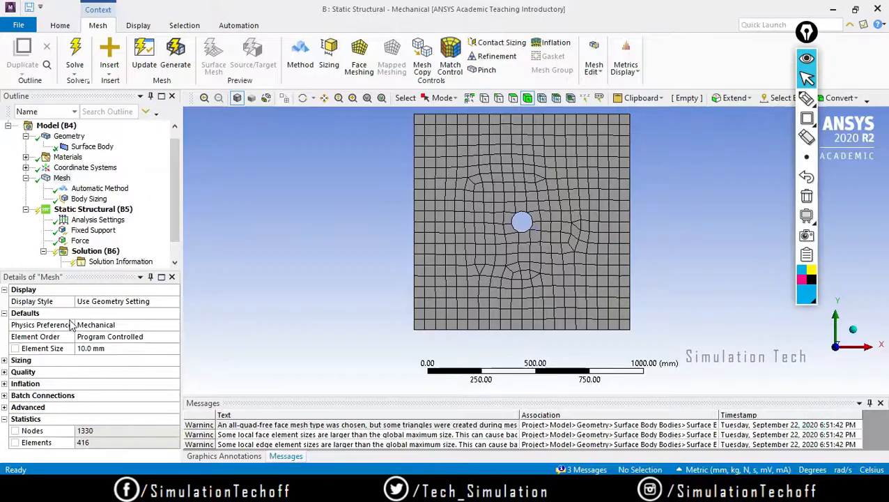
click(89, 431)
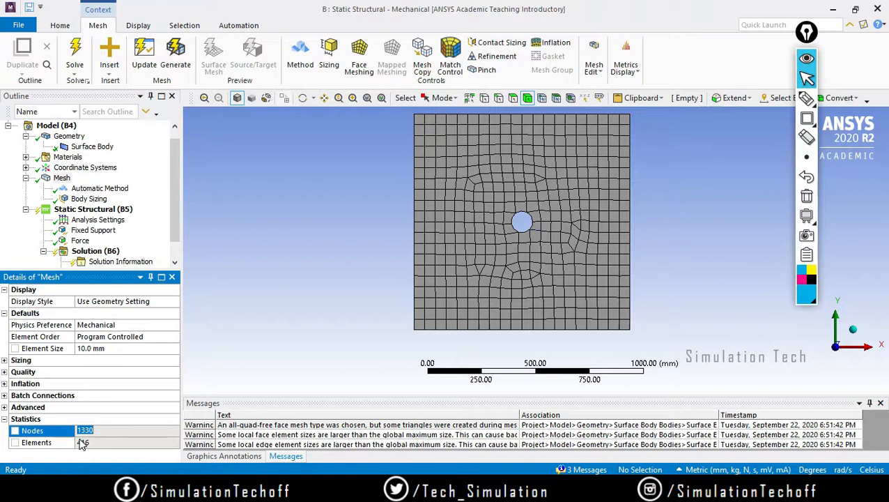
Solve the static structural model with the all-quad mesh and display the equivalent stress result.
click(86, 443)
click(94, 430)
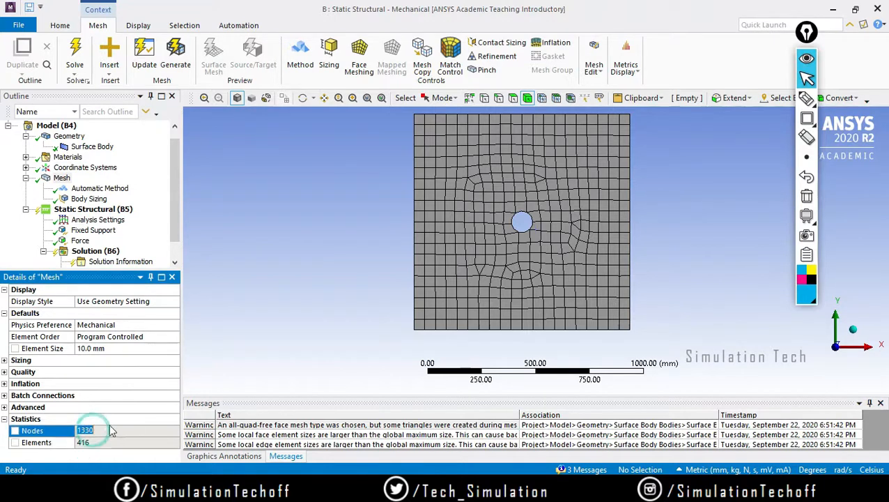
drag(175, 212, 175, 229)
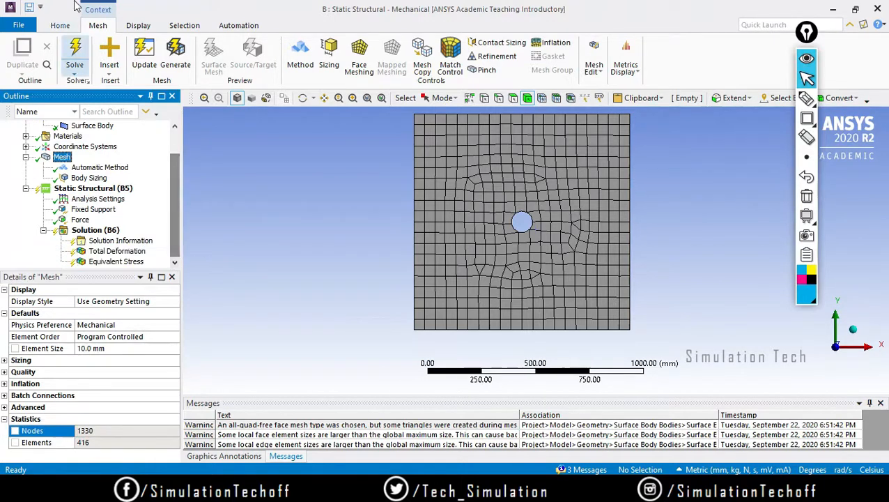
click(75, 54)
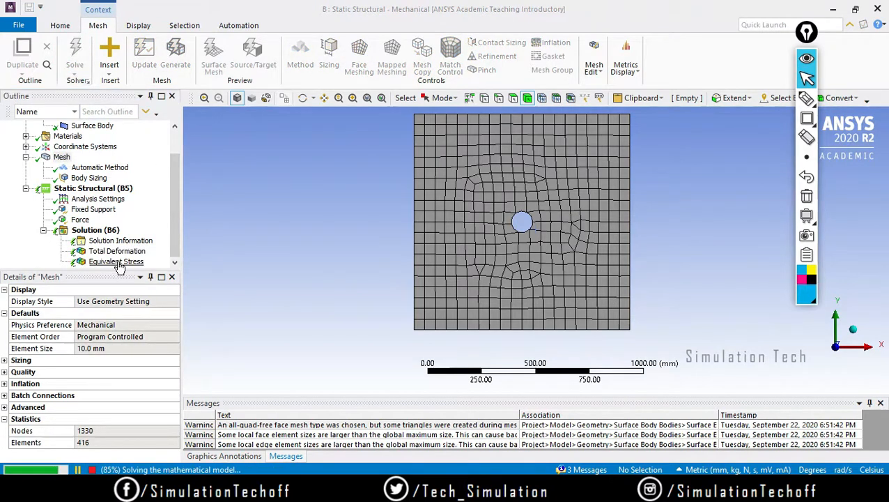
click(118, 263)
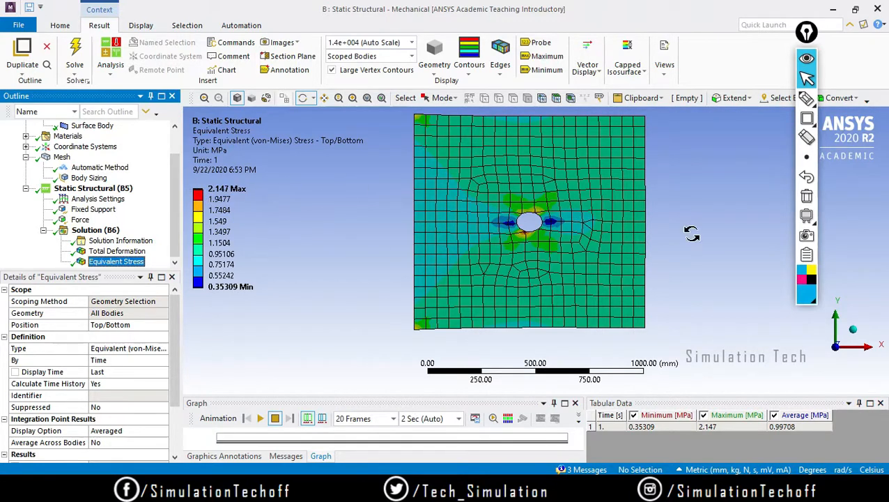
Outline the stress region around the hole with a black rectangle annotation, and clear the markings.
click(806, 118)
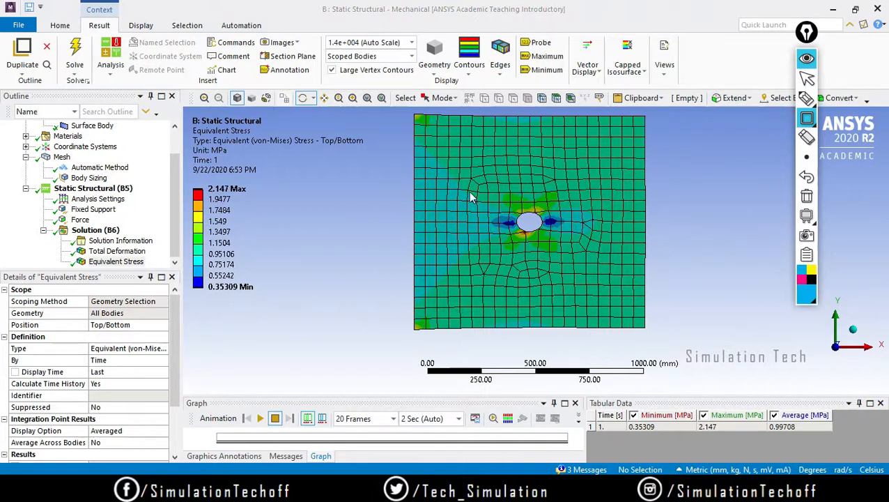
mouse_move(490, 191)
mouse_down()
mouse_move(507, 250)
mouse_move(589, 237)
mouse_move(589, 258)
mouse_up()
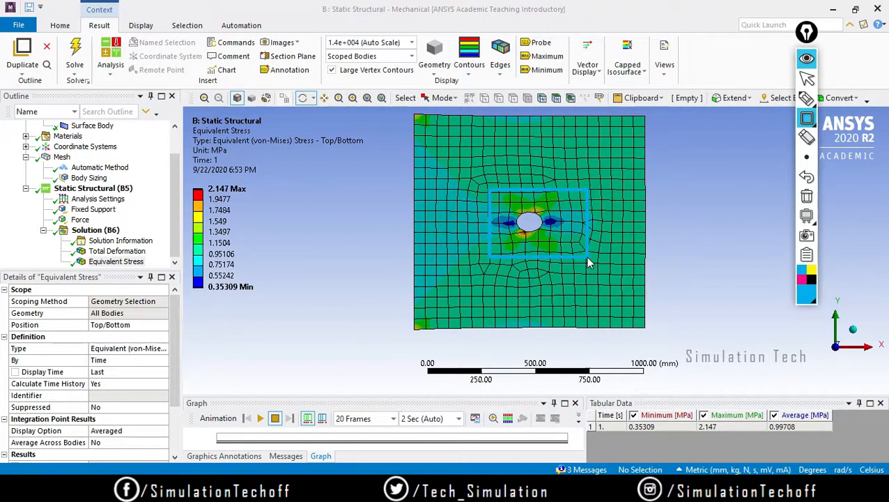
click(806, 196)
click(810, 279)
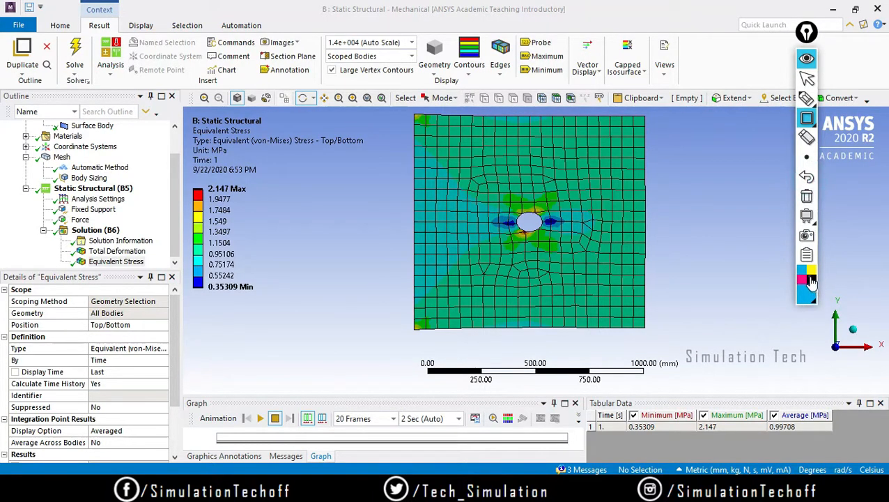
click(805, 119)
drag(487, 187, 571, 256)
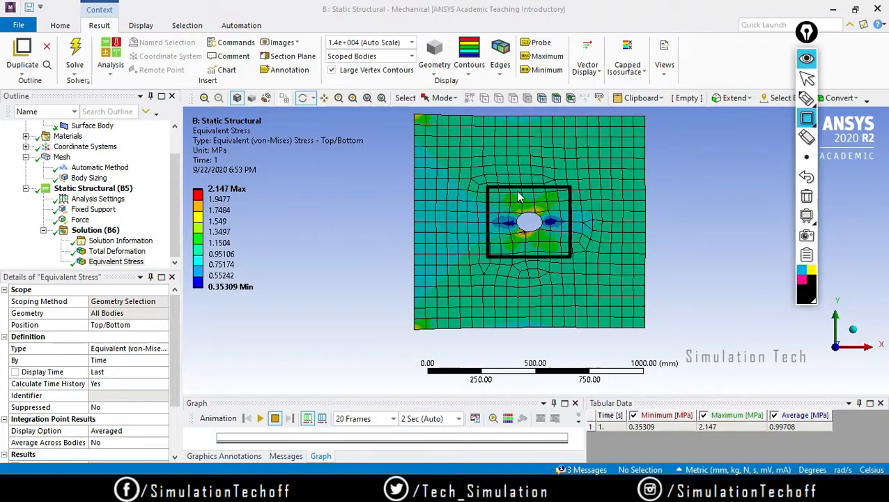
click(805, 196)
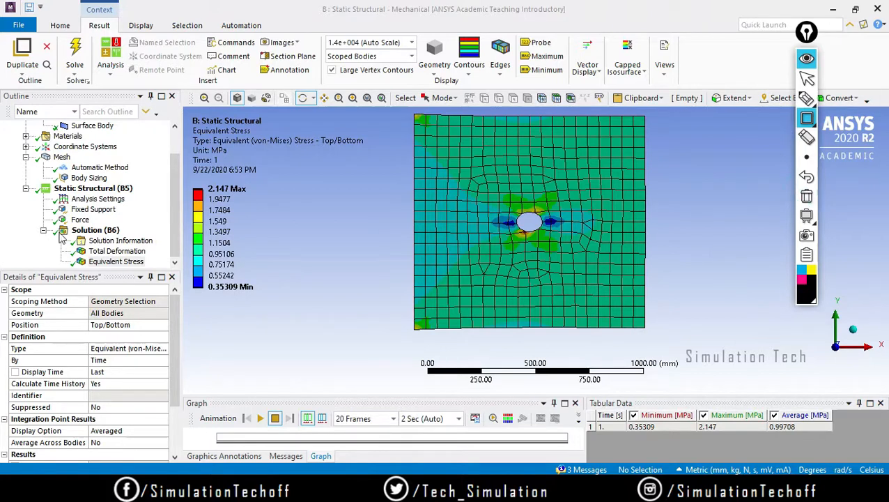
click(806, 78)
Review the mesh method and body sizing settings, and delete the body sizing control from the mesh.
click(106, 169)
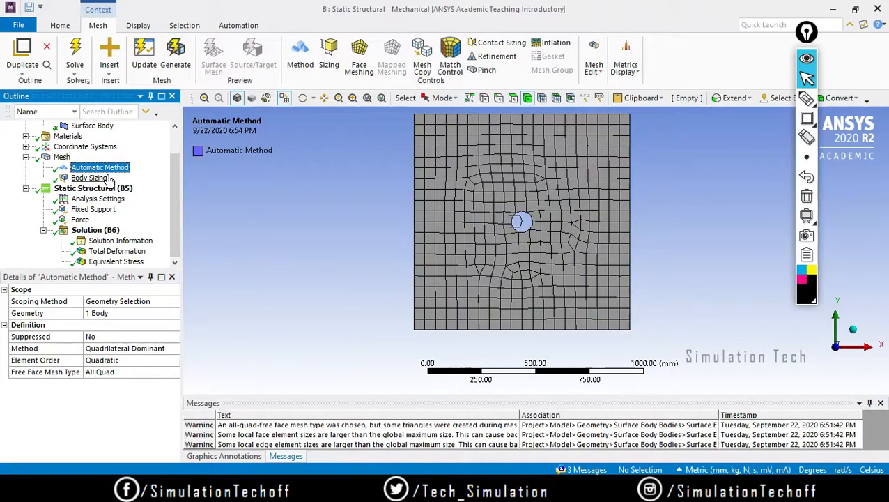
click(93, 179)
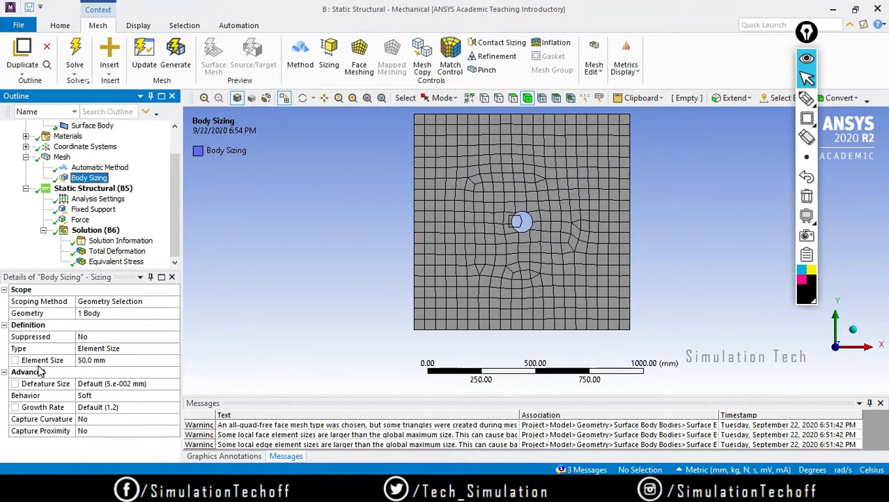
right_click(91, 179)
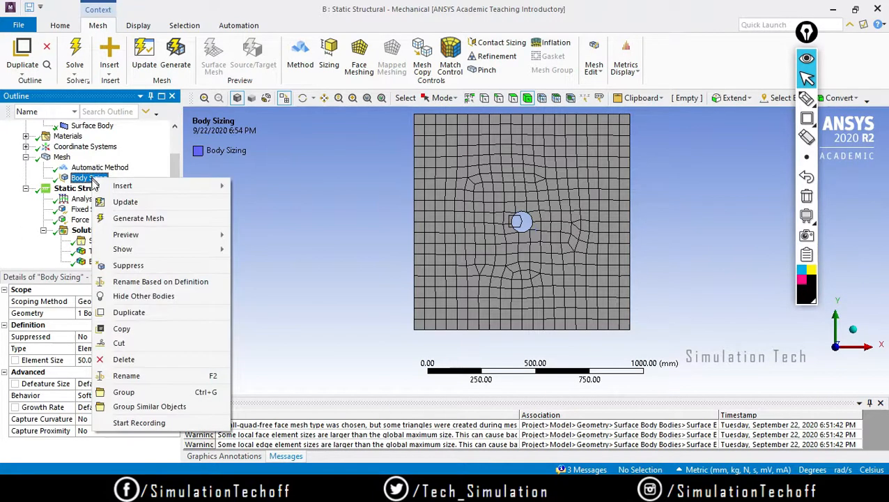
click(139, 359)
click(430, 292)
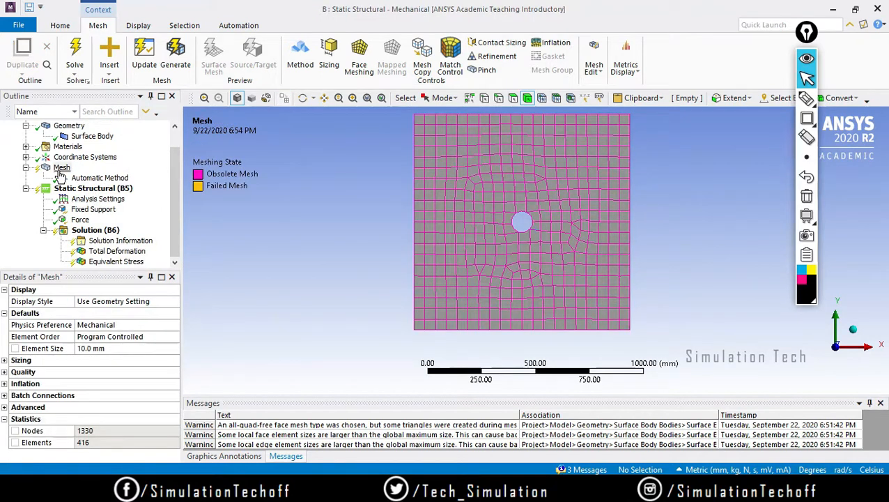
Set the mesh's global element size to 100 mm.
click(61, 169)
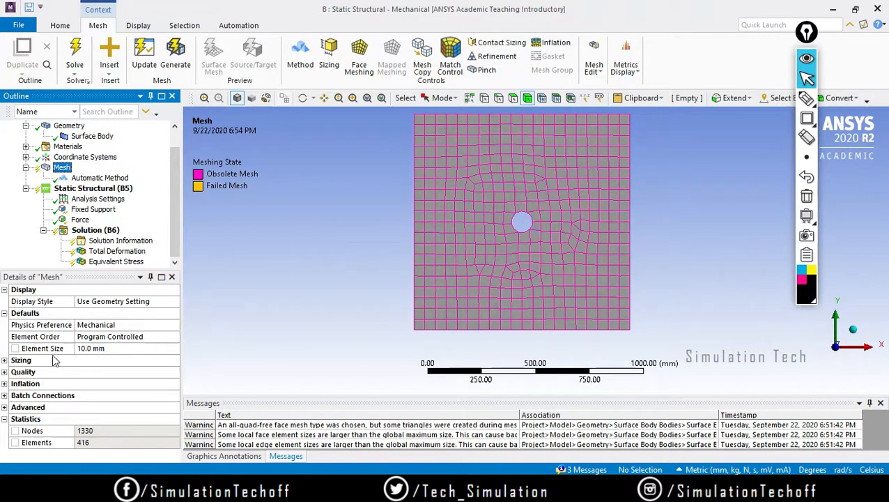
click(110, 348)
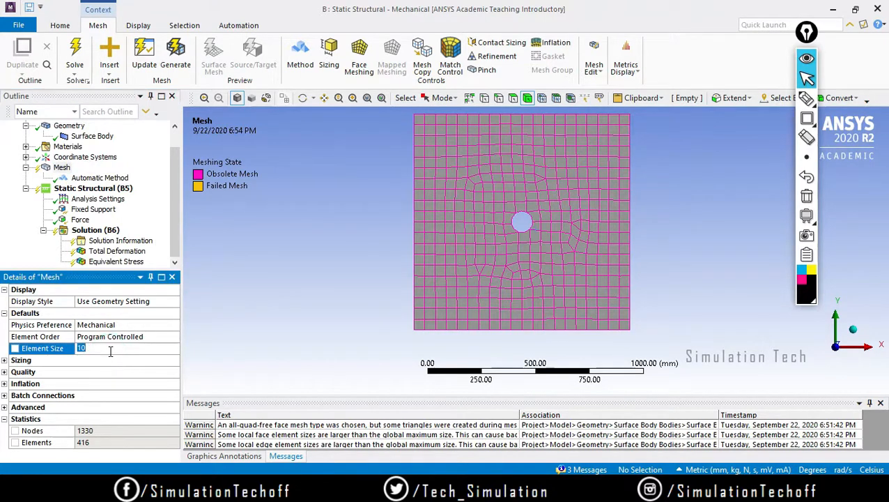
text(50)
key(BackSpace)
text(100)
key(Return)
Sketch freehand lines, an arrow and a tilted box beside the plate as annotations, and erase them all.
click(806, 98)
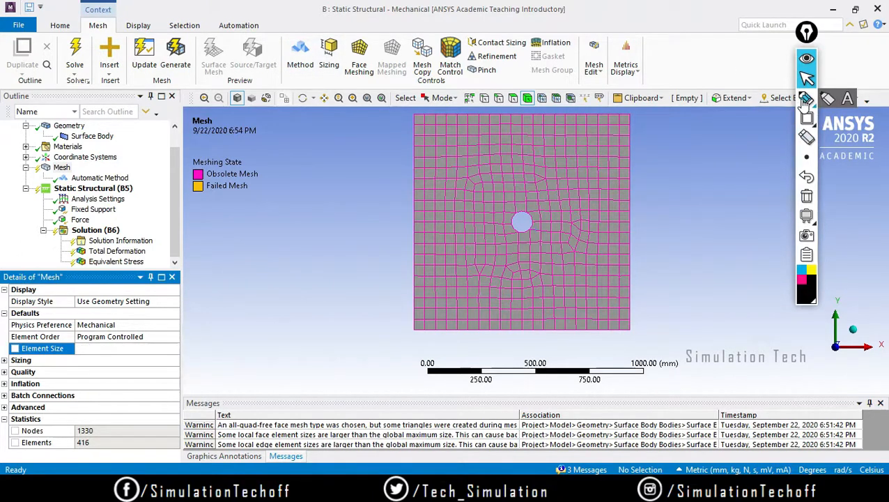
drag(216, 282, 361, 248)
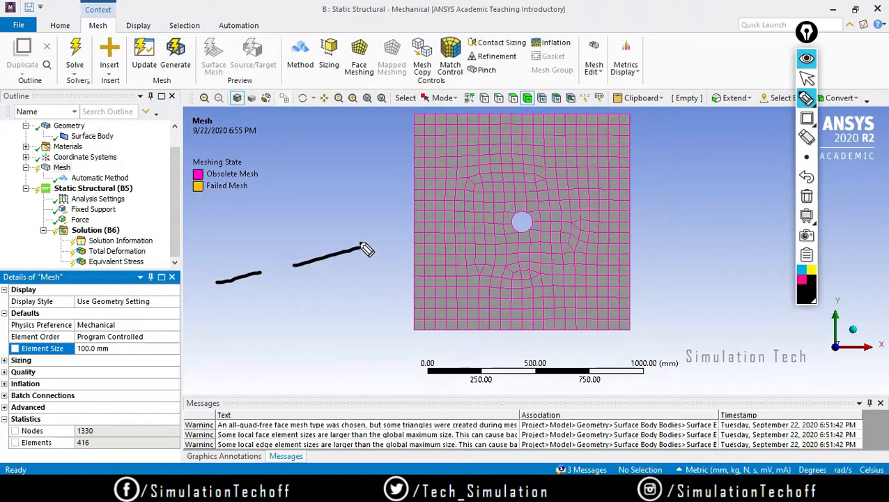
drag(234, 336, 282, 361)
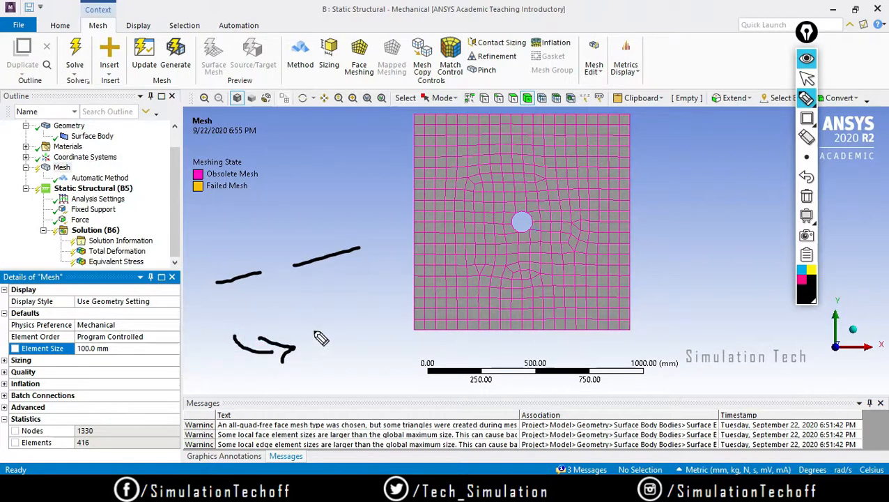
mouse_move(187, 252)
mouse_down()
mouse_move(220, 321)
mouse_move(368, 214)
mouse_move(382, 324)
mouse_move(222, 343)
mouse_up()
drag(216, 310, 224, 341)
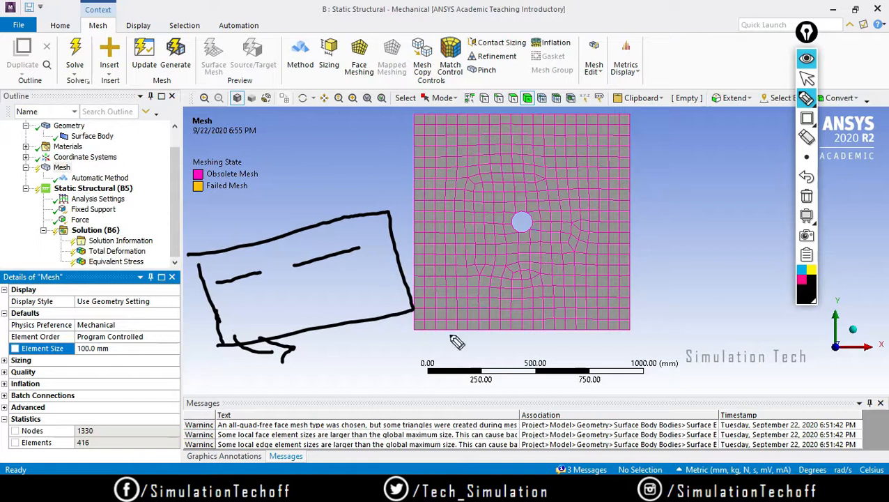
click(806, 198)
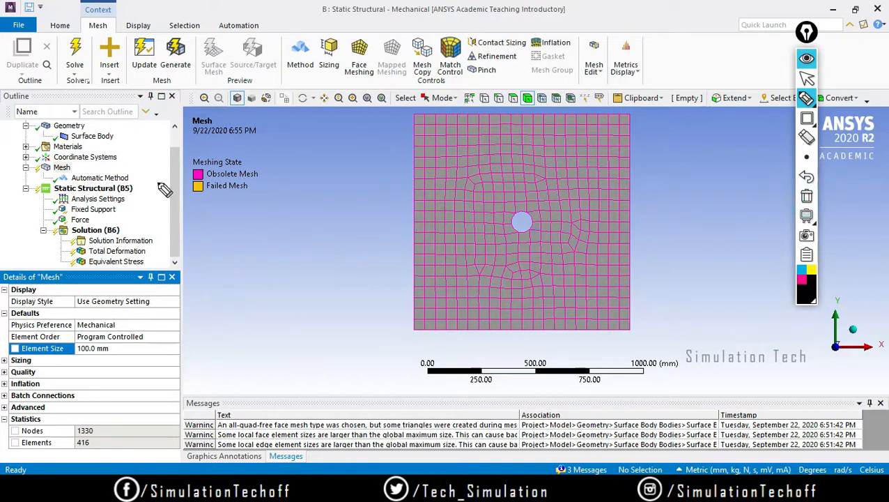
click(807, 79)
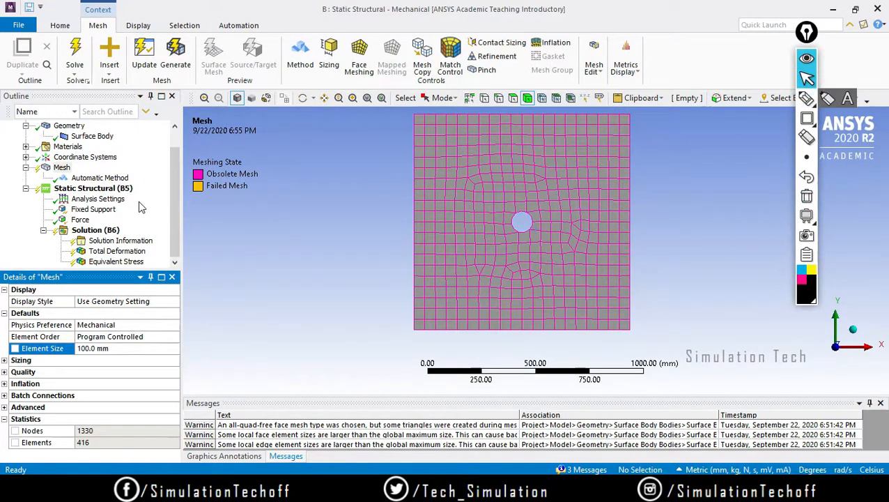
Change the plate's mesh method from Quadrilateral Dominant to Triangles.
click(100, 177)
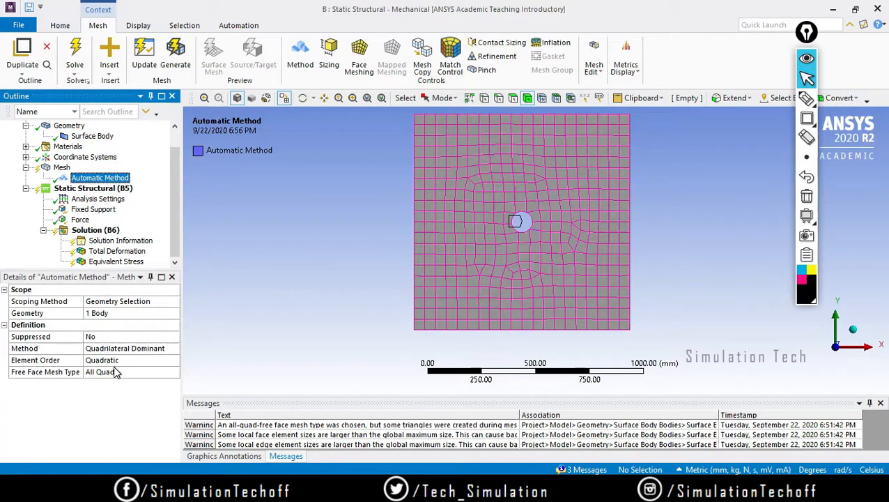
click(116, 371)
click(170, 361)
click(170, 350)
click(170, 359)
click(174, 359)
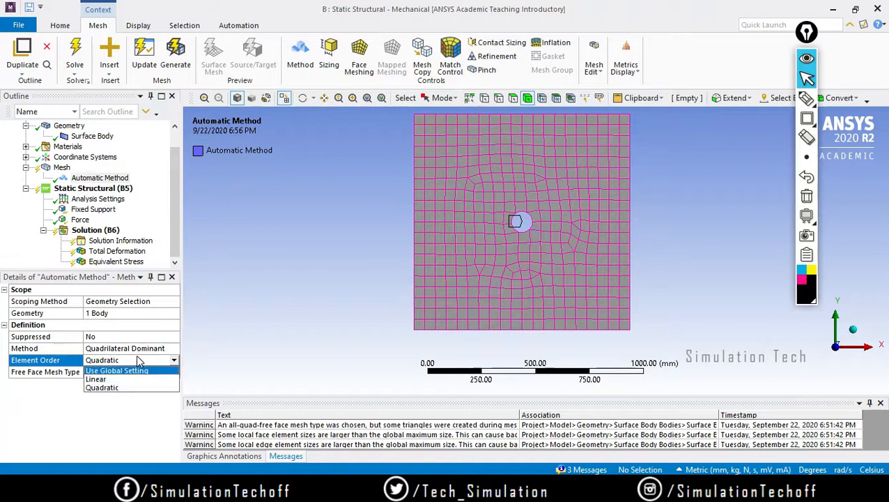
click(139, 348)
click(173, 348)
click(145, 367)
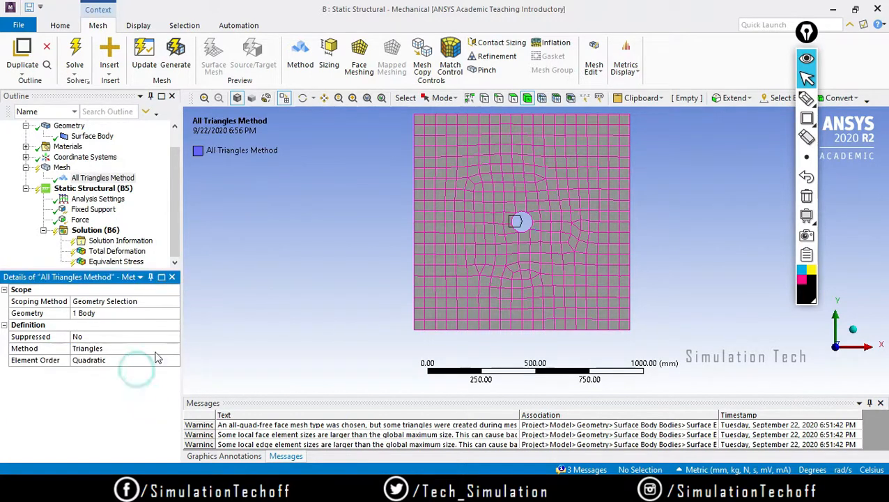
Set the triangles method's element order to Linear, and solve the model with the new mesh.
click(110, 364)
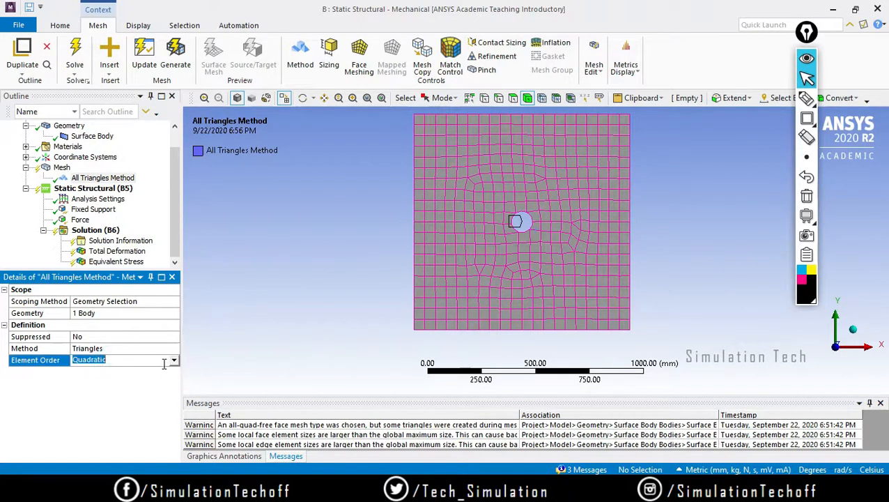
click(173, 359)
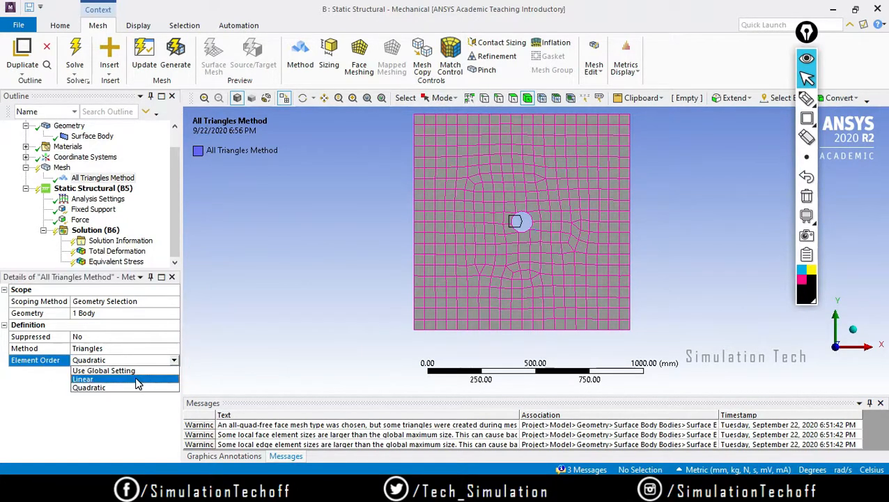
click(138, 382)
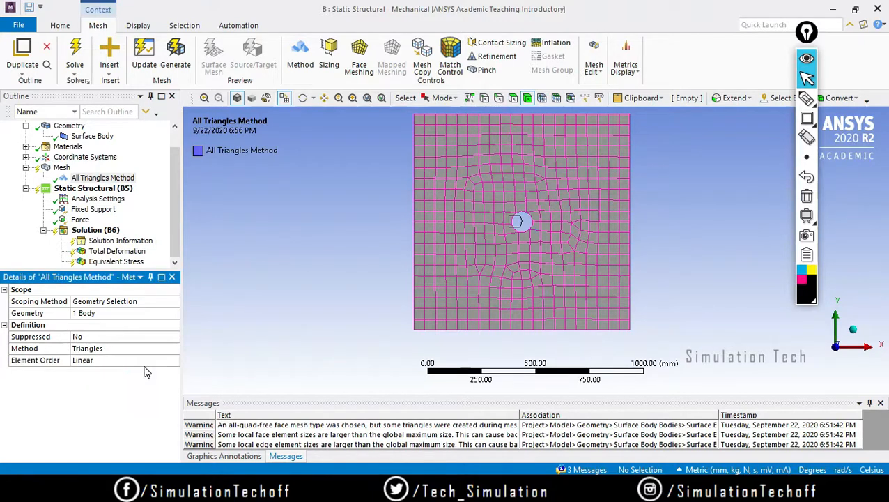
click(75, 53)
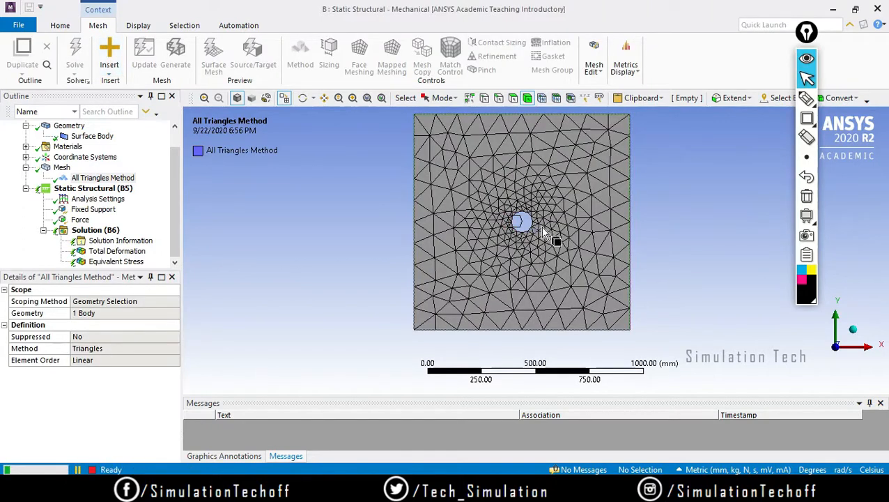
scroll(542, 197, up, 5)
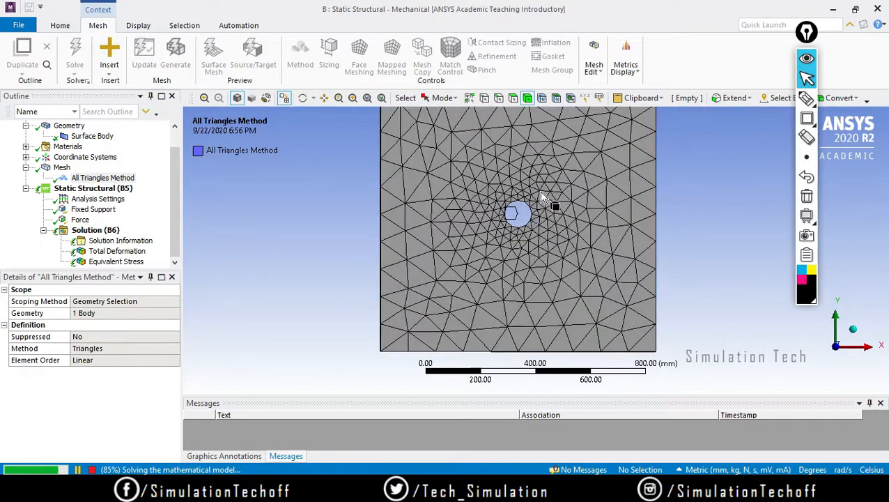
scroll(526, 197, down, 5)
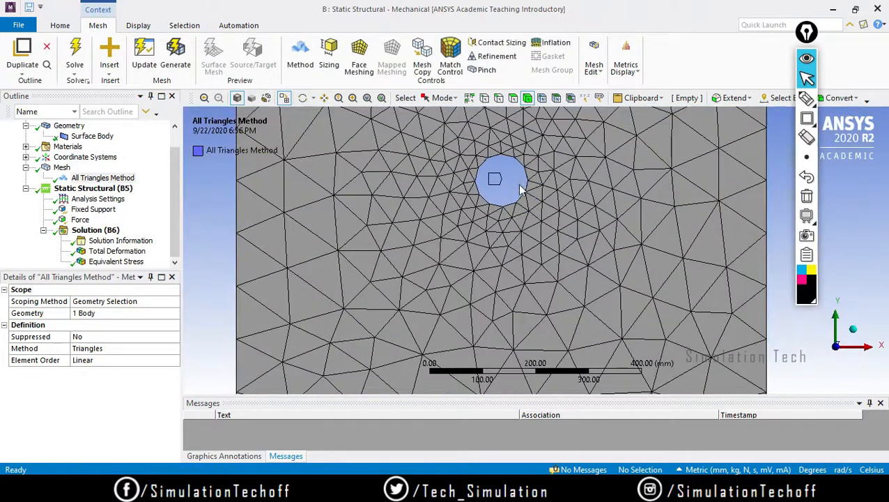
Enable Use Adaptive Sizing in the mesh's sizing settings and regenerate the mesh.
click(62, 167)
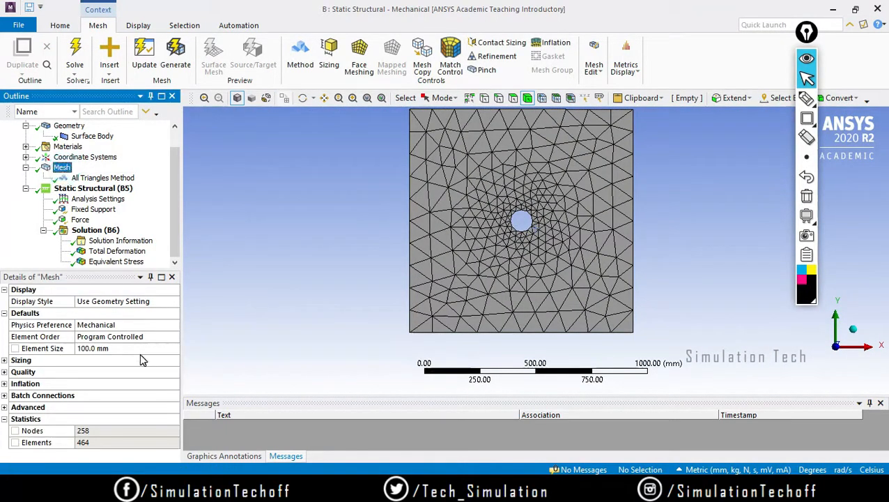
click(5, 360)
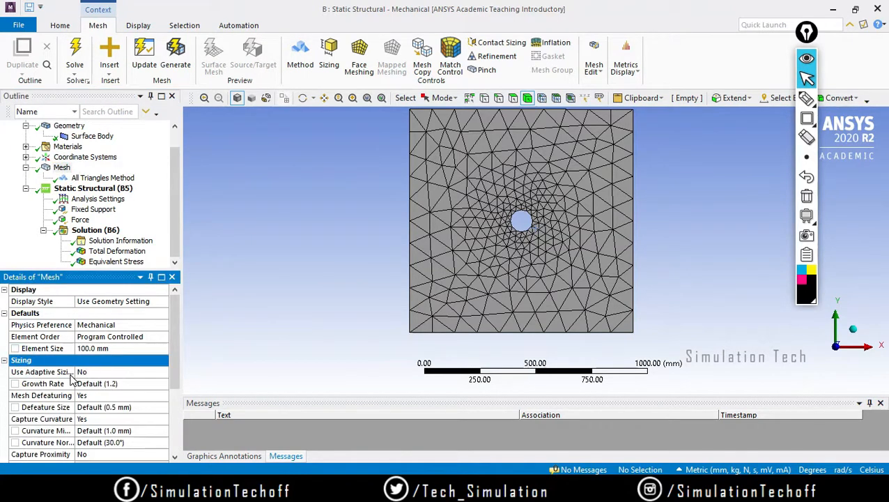
click(132, 372)
click(163, 372)
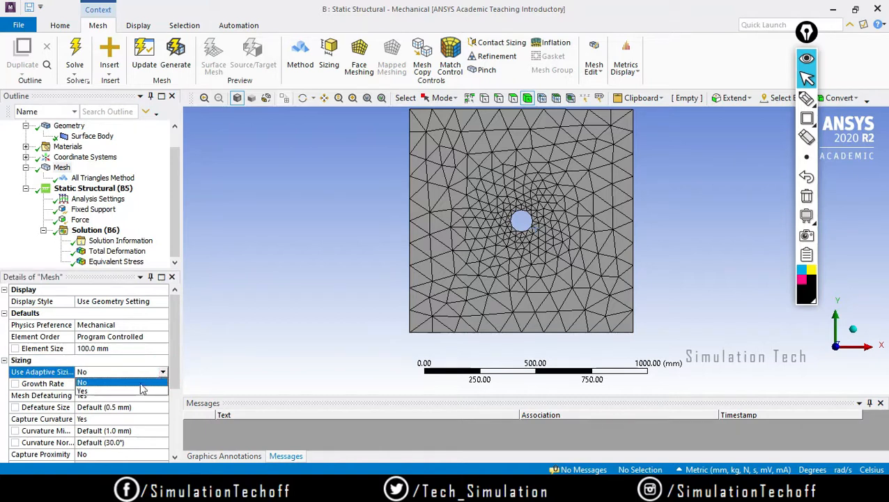
click(137, 390)
scroll(175, 338, down, 1)
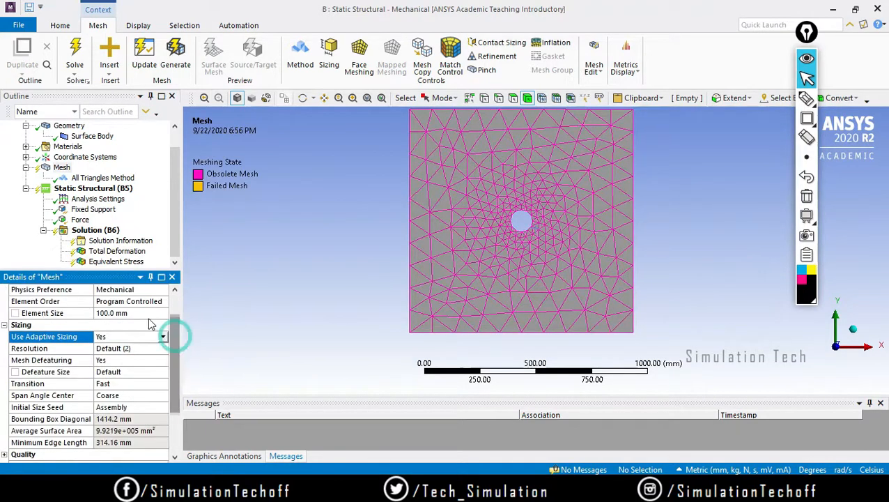
right_click(61, 168)
click(98, 203)
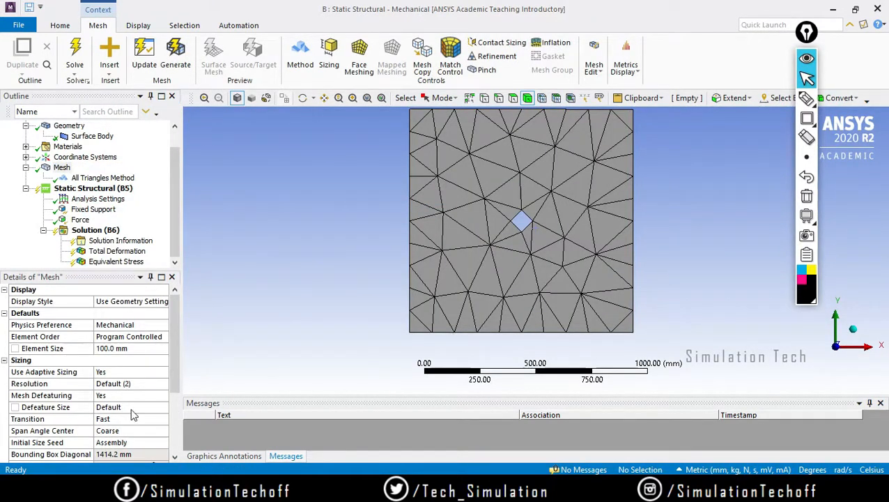
Solve the model with the regenerated adaptively sized triangle mesh and display the equivalent stress result.
drag(171, 355, 171, 355)
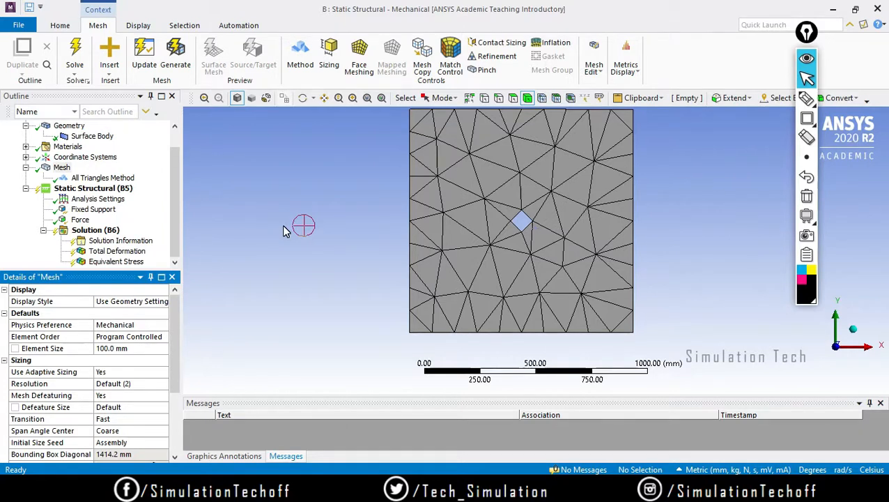
click(75, 53)
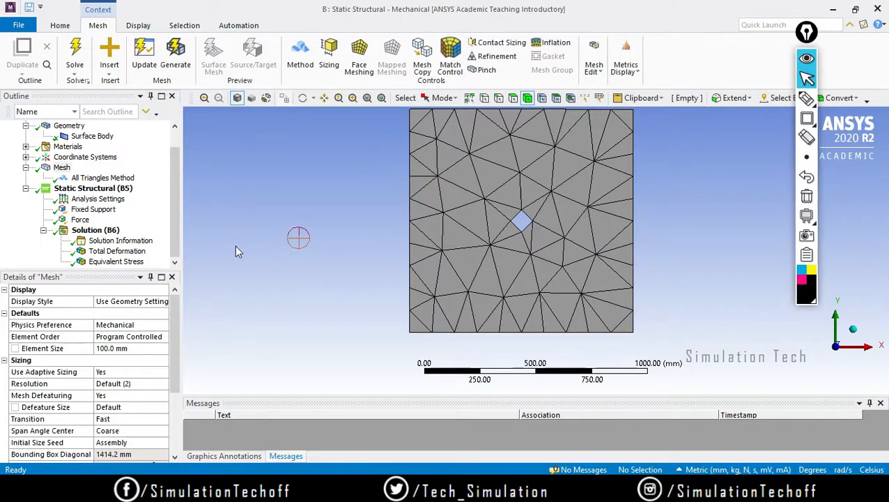
click(115, 261)
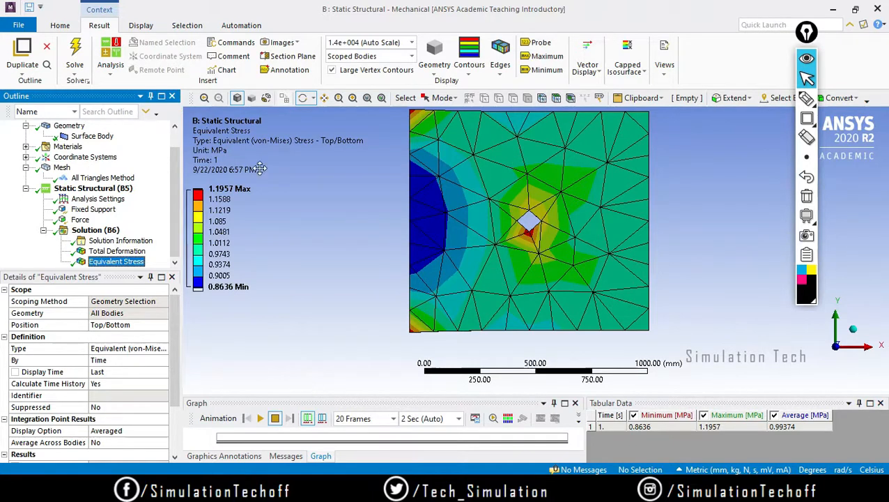
Change the plate's mesh method from Triangles to Quadrilateral Dominant.
click(96, 178)
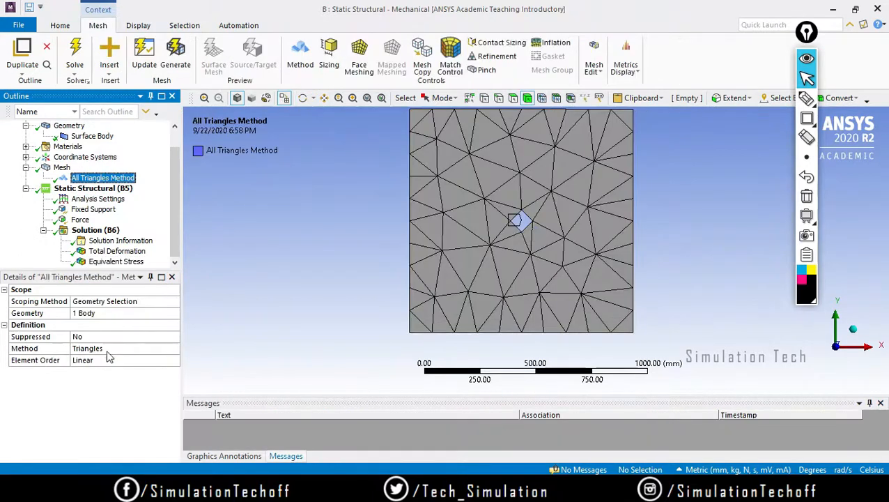
click(115, 348)
click(174, 348)
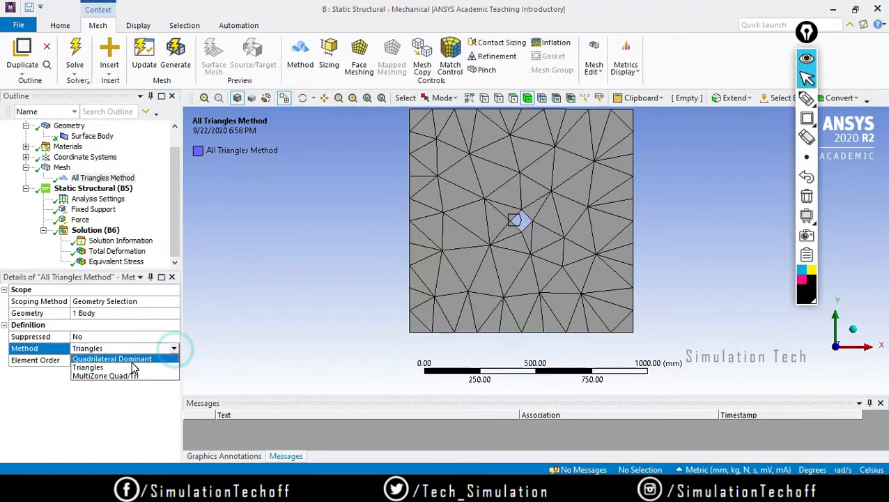
click(134, 365)
Solve the model with the quadrilateral dominant mesh and display the equivalent stress result.
click(84, 47)
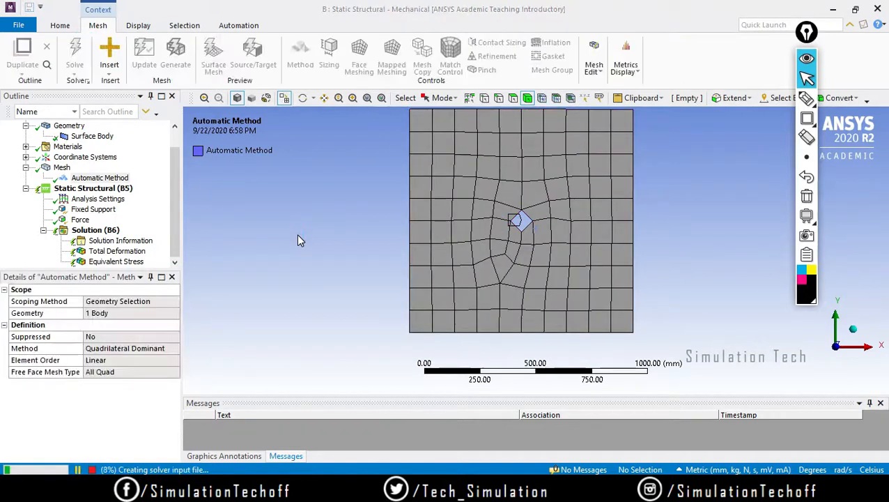
click(111, 251)
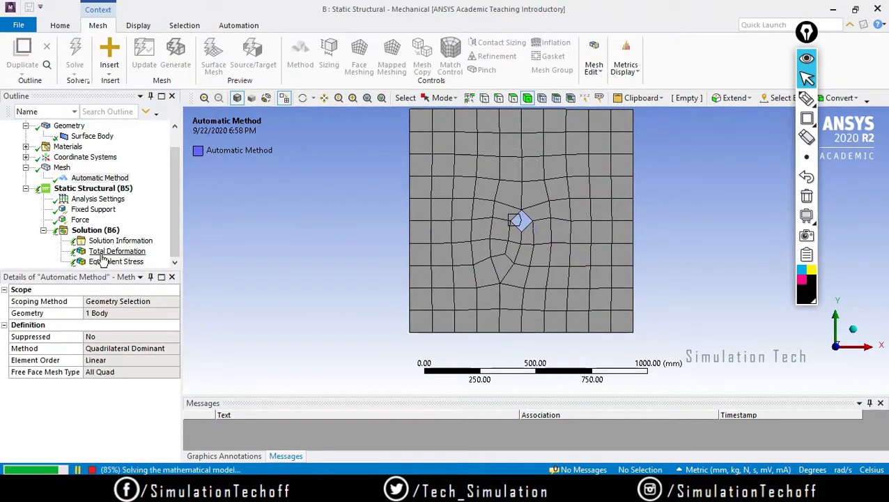
click(129, 262)
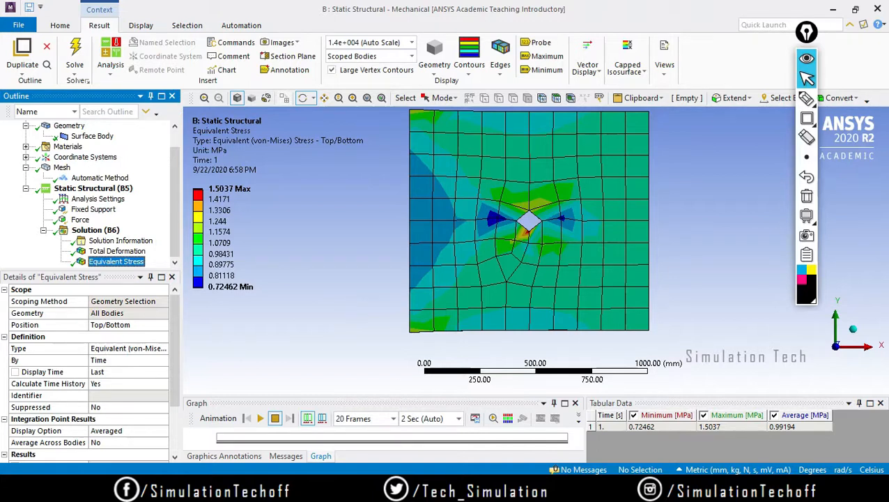
Switch to the plate-with-hole problem statement in the browser, and draw a large rectangle on a blank whiteboard over it.
mouse_move(446, 491)
click(446, 457)
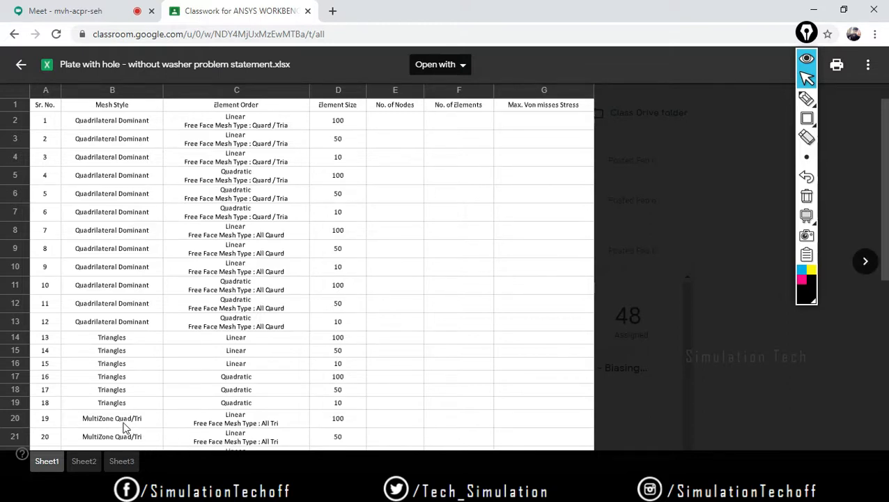
click(807, 218)
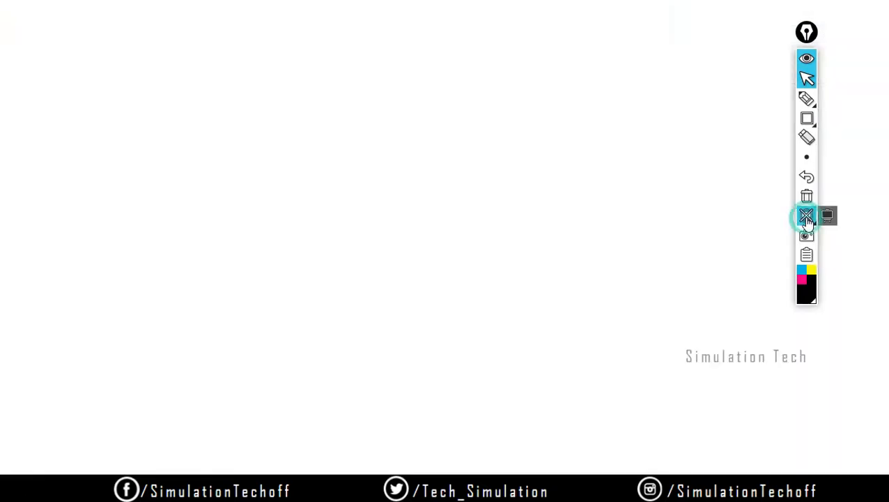
click(807, 119)
drag(209, 138, 539, 377)
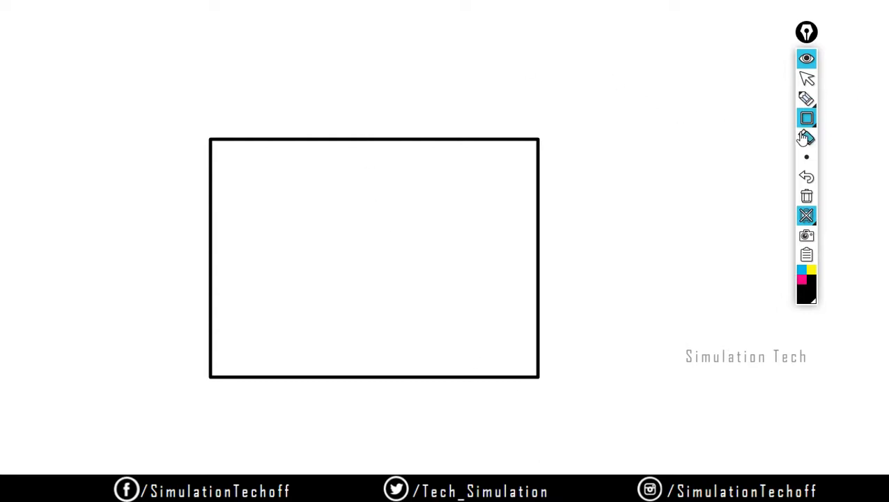
mouse_move(806, 118)
click(765, 118)
drag(366, 142, 367, 376)
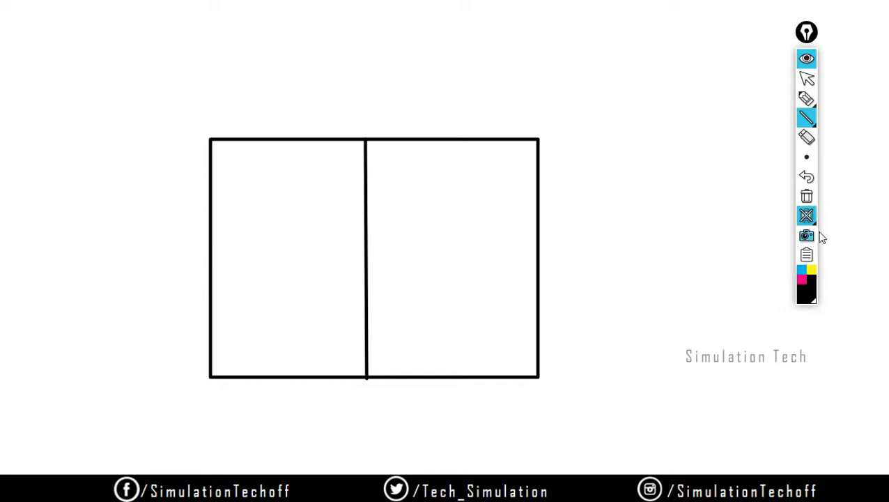
click(806, 176)
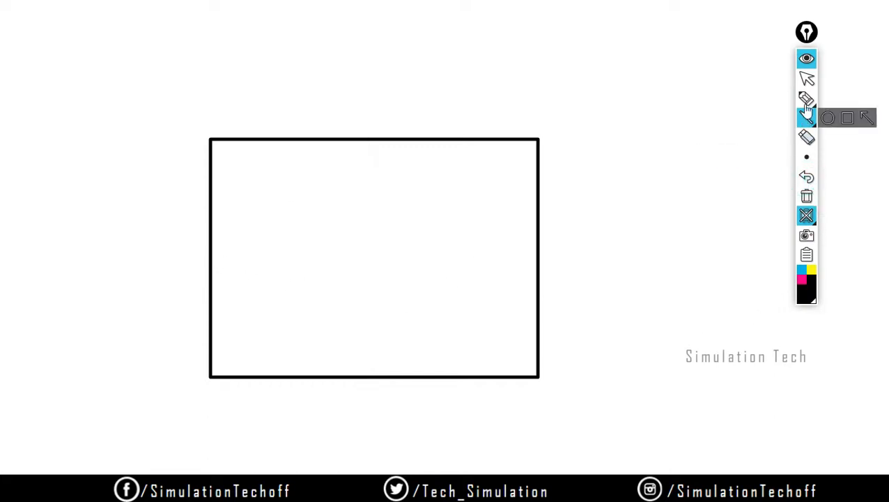
Draw a circle near the centre of the large rectangle and a smaller rectangle around the circle.
click(827, 117)
drag(345, 237, 413, 302)
click(789, 118)
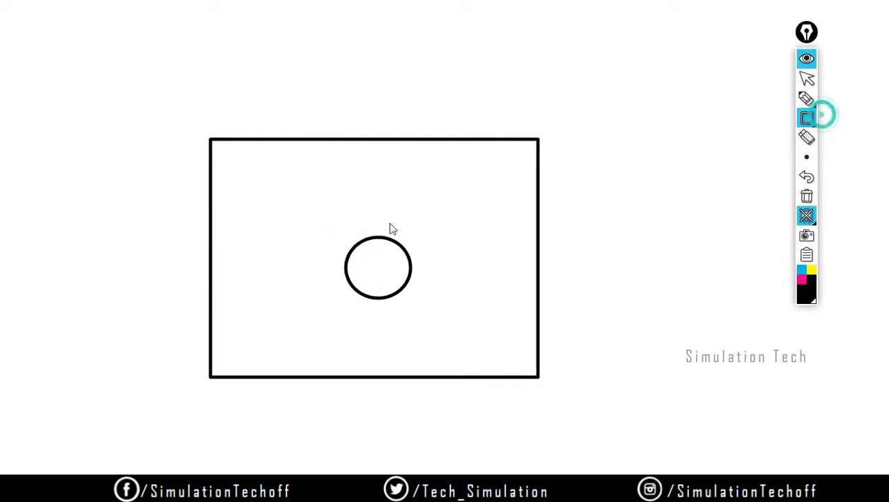
drag(291, 212, 460, 328)
Draw four straight lines joining the sides of the inner rectangle to the outer rectangle, splitting the outer area into four regions.
mouse_move(805, 118)
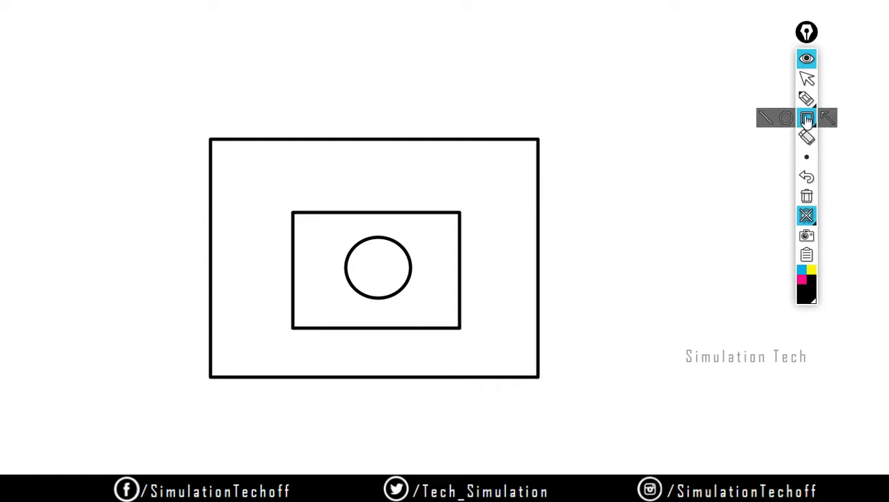
click(762, 116)
drag(371, 138, 377, 216)
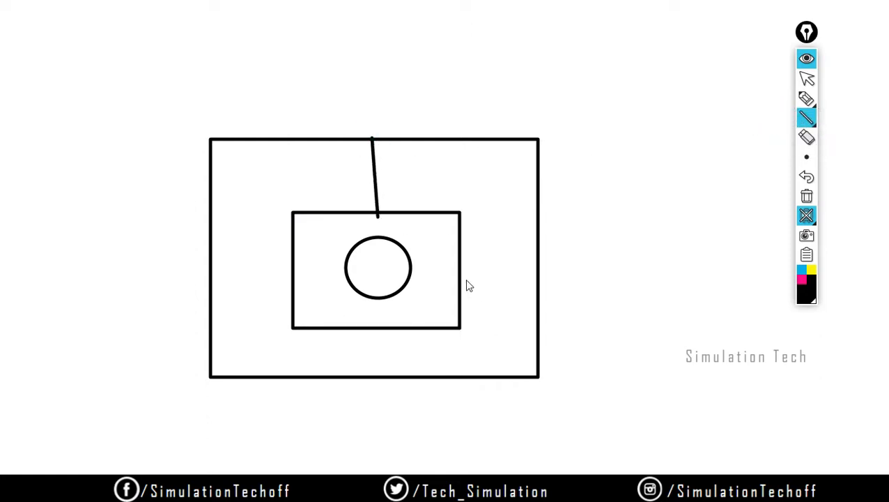
drag(463, 279, 533, 280)
drag(210, 271, 293, 270)
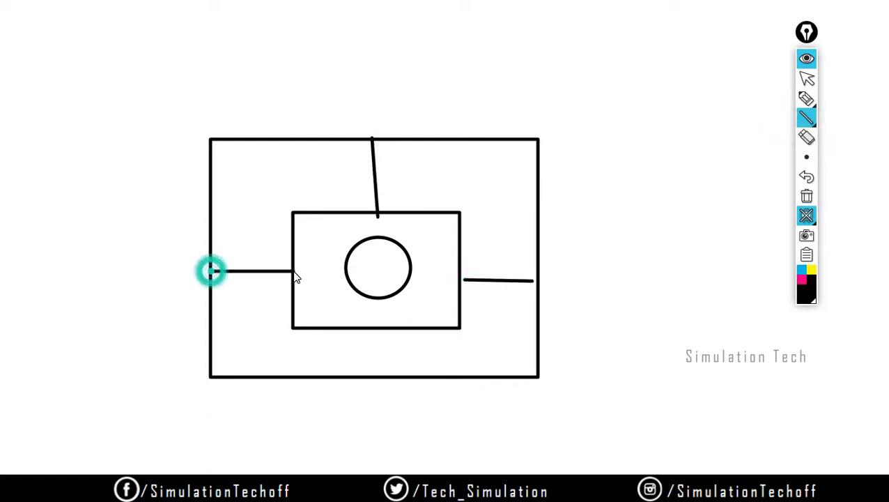
drag(369, 329, 380, 377)
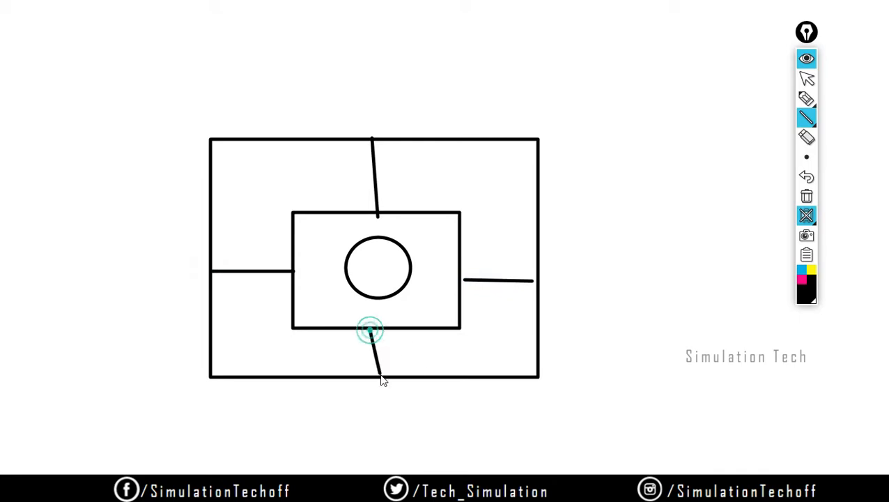
Number the four outer regions 1 to 4 clockwise from the upper right and the inner region 5, in freehand.
click(803, 97)
drag(470, 182, 466, 168)
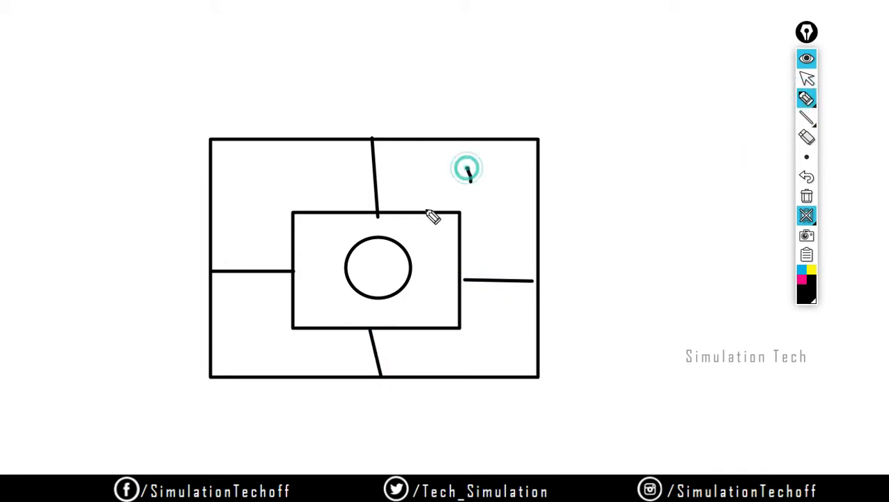
drag(465, 343, 486, 361)
mouse_move(254, 329)
mouse_down()
mouse_move(268, 332)
mouse_move(255, 359)
mouse_up()
drag(242, 182, 255, 225)
mouse_move(333, 292)
mouse_down()
mouse_move(339, 325)
mouse_move(348, 285)
mouse_up()
Hatch part of region 5 with dense freehand strokes, mark each outer region with a single stroke, and add a tick above the sketch.
mouse_move(805, 118)
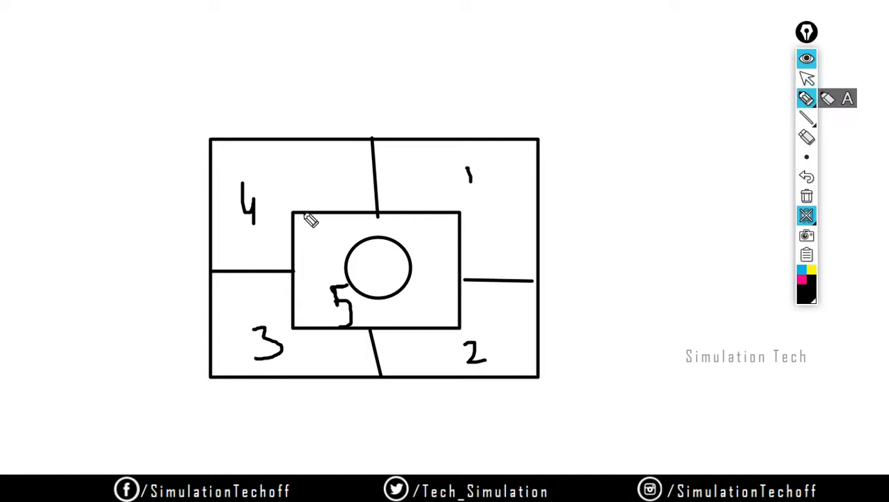
drag(319, 213, 279, 250)
drag(326, 213, 290, 261)
drag(325, 224, 287, 293)
drag(352, 218, 315, 283)
drag(253, 147, 201, 207)
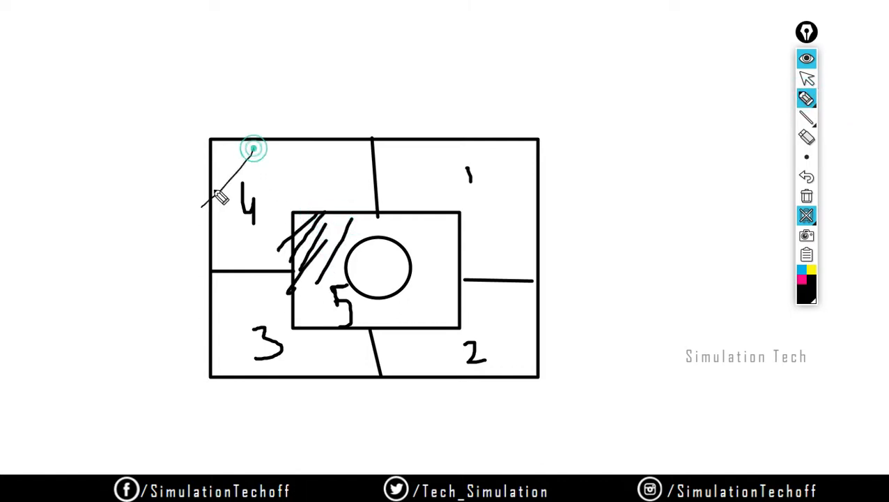
drag(439, 148, 410, 190)
drag(236, 286, 212, 343)
drag(492, 345, 453, 401)
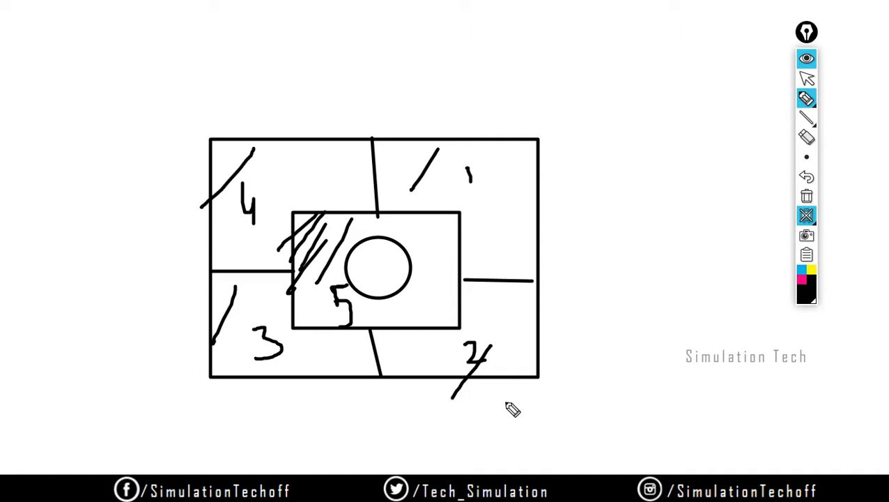
drag(459, 107, 486, 79)
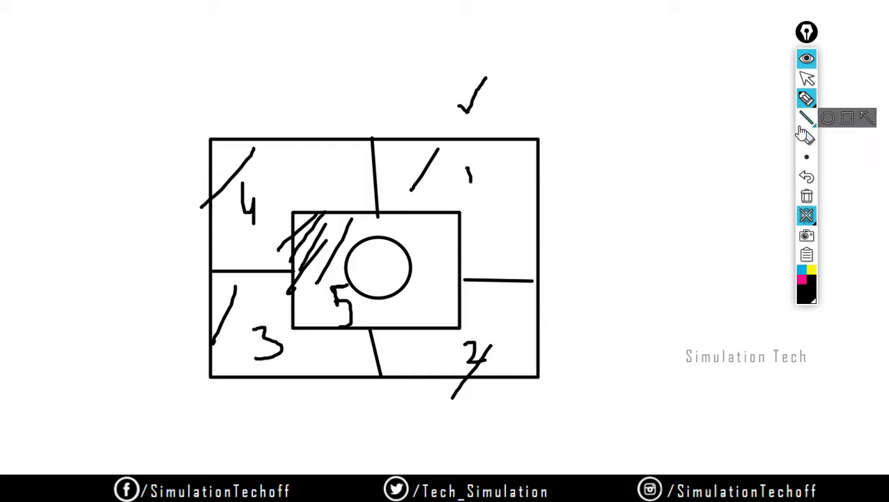
Hide the whiteboard annotations and return to the equivalent stress result in ANSYS Mechanical.
click(803, 66)
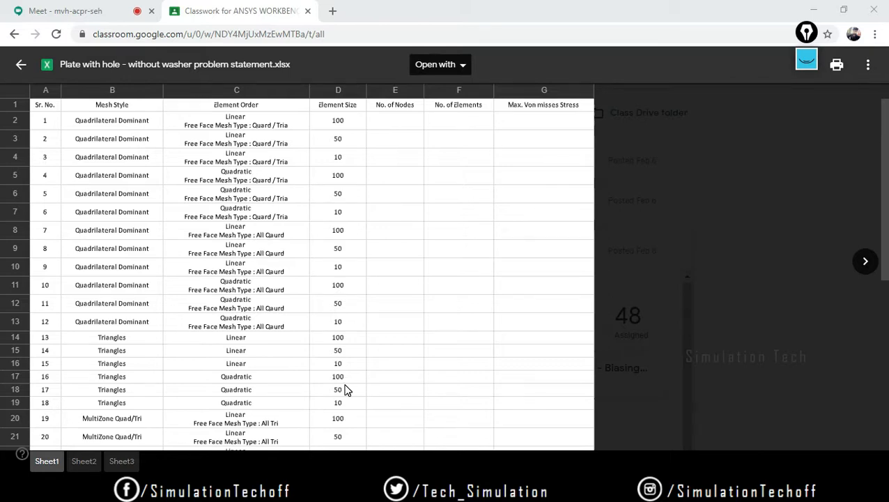
click(813, 11)
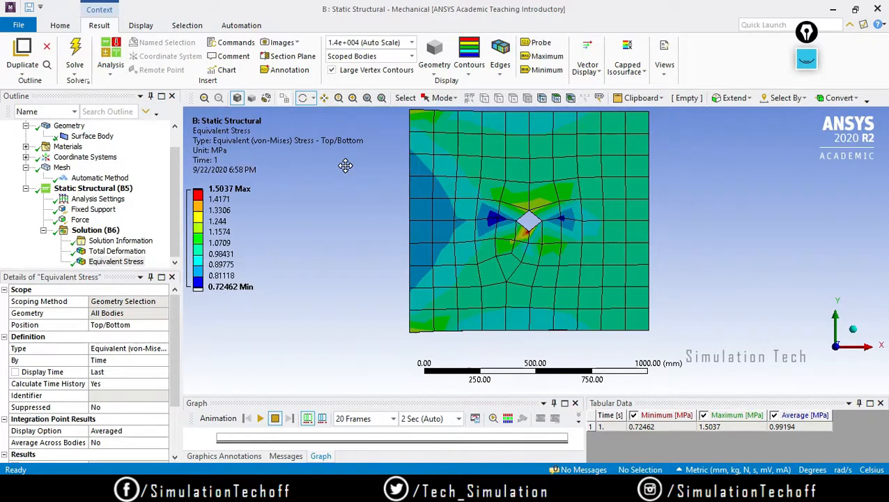
Switch to the browser and show the Google Meet call.
mouse_move(489, 488)
click(452, 427)
click(117, 10)
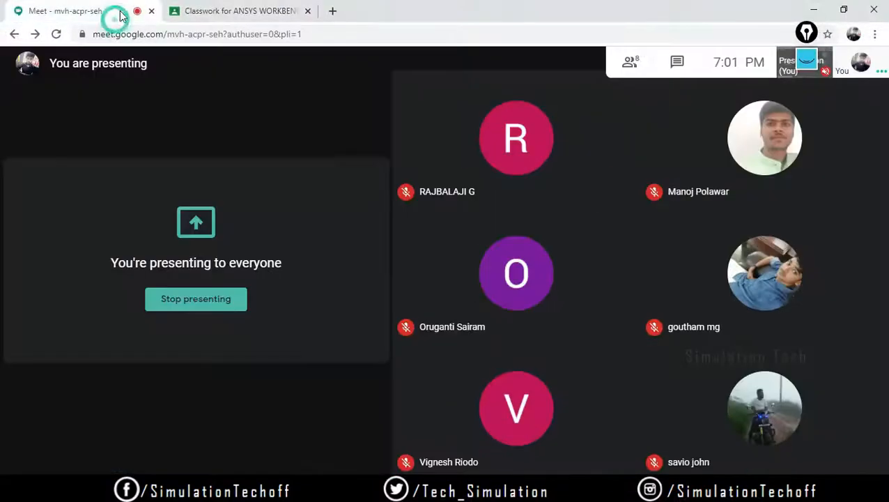